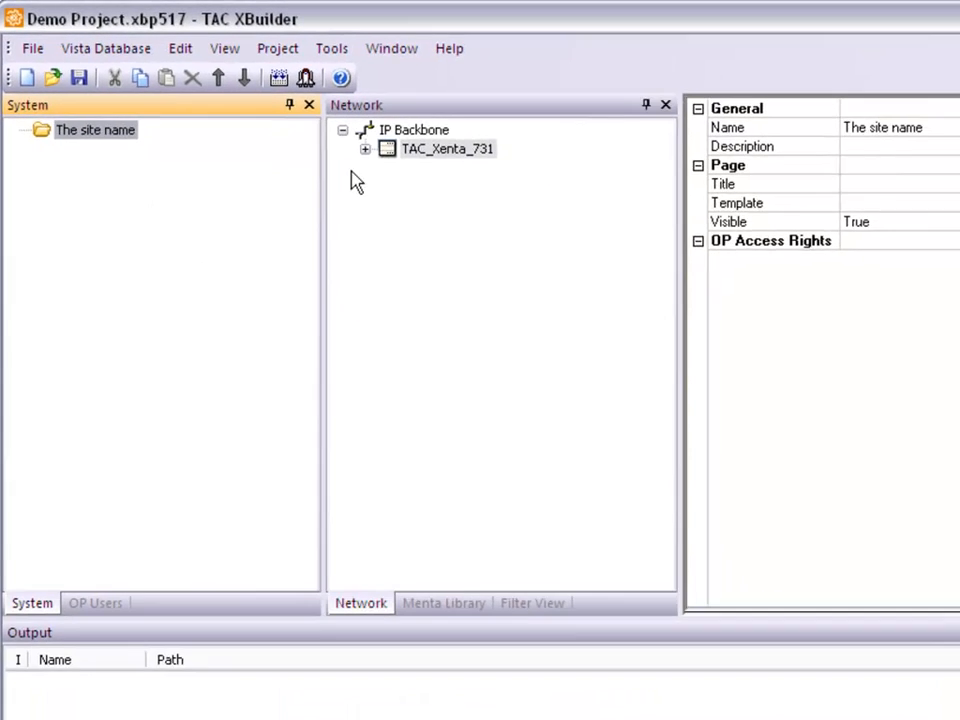
# Expand the TAC_Xenta_731 device in the network tree and select its Web Site Description property.
pyautogui.click(366, 150)
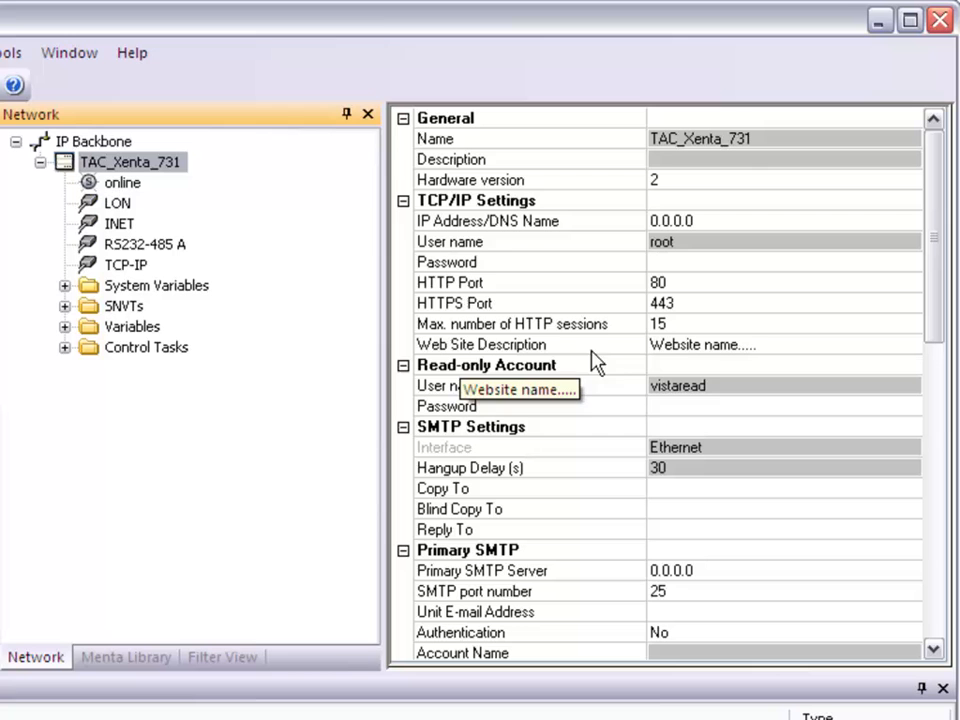
pyautogui.click(700, 350)
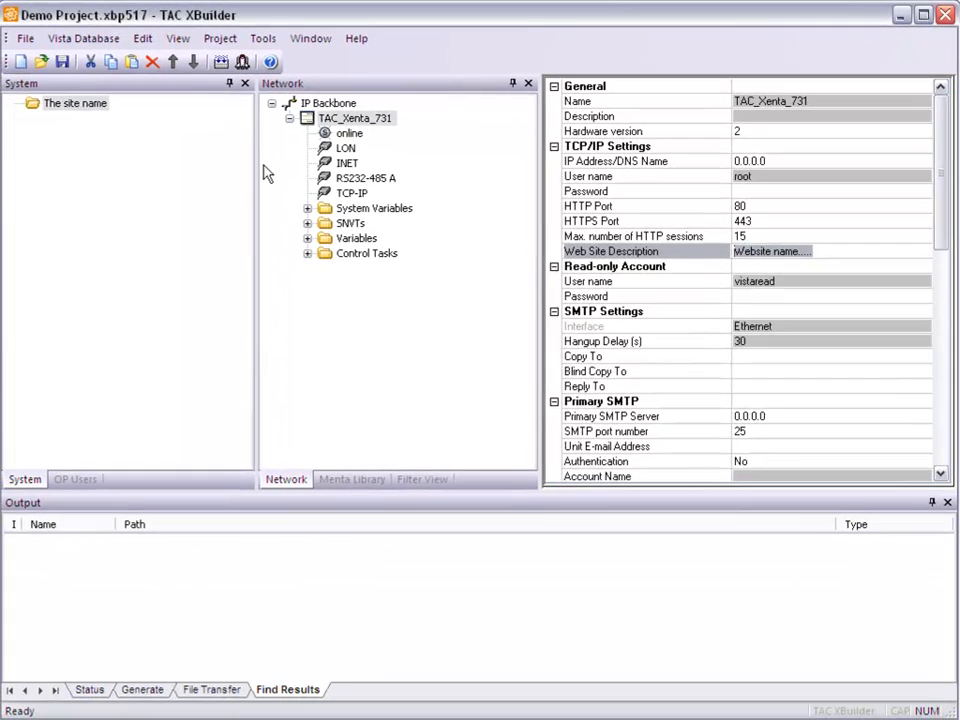
# Rename the root site folder in the system tree as Navigation.
pyautogui.click(72, 104)
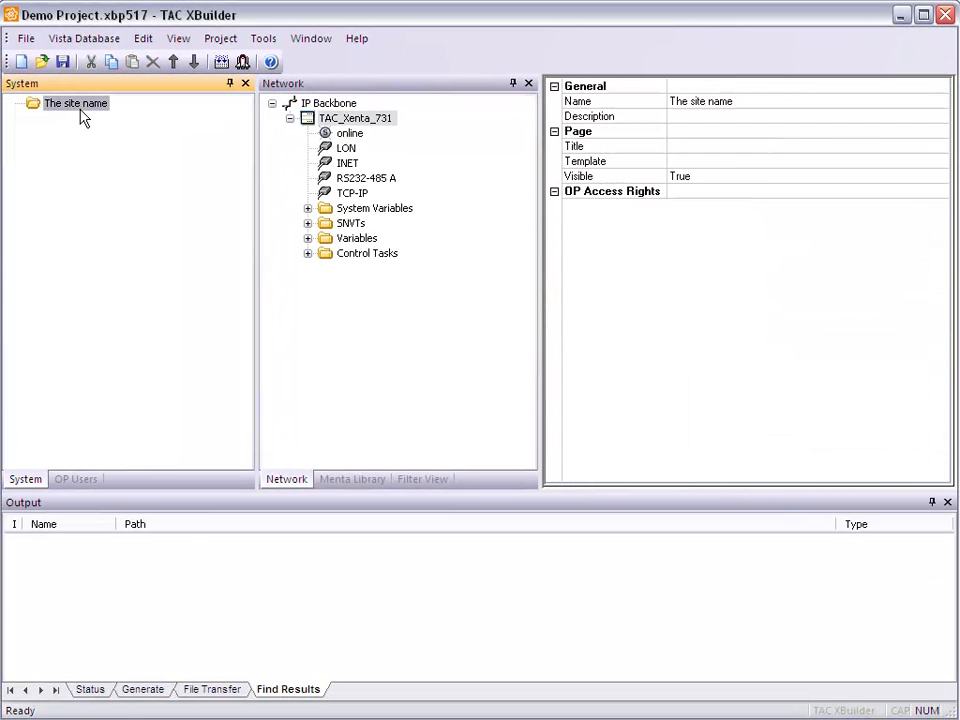
pyautogui.rightClick(68, 105)
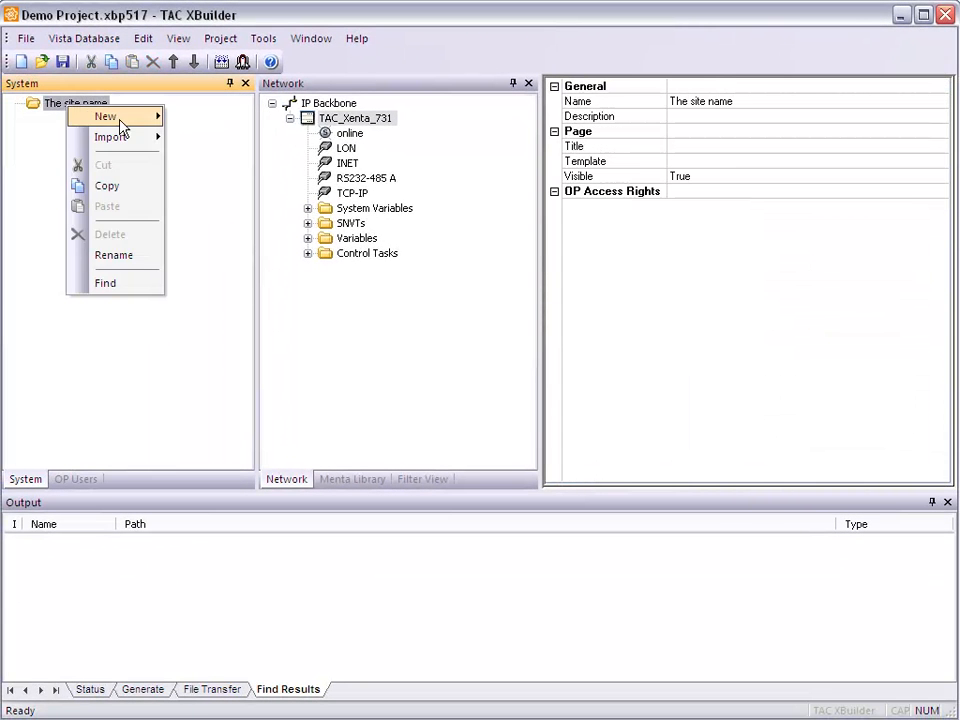
pyautogui.click(131, 255)
pyautogui.write('Navigation')
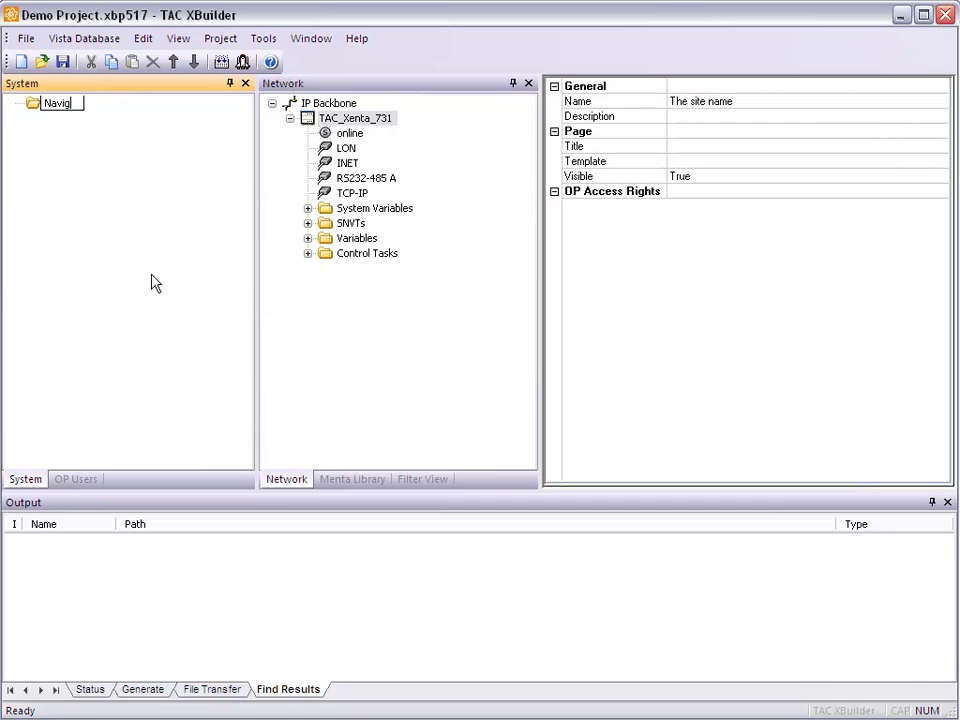
pyautogui.press('Return')
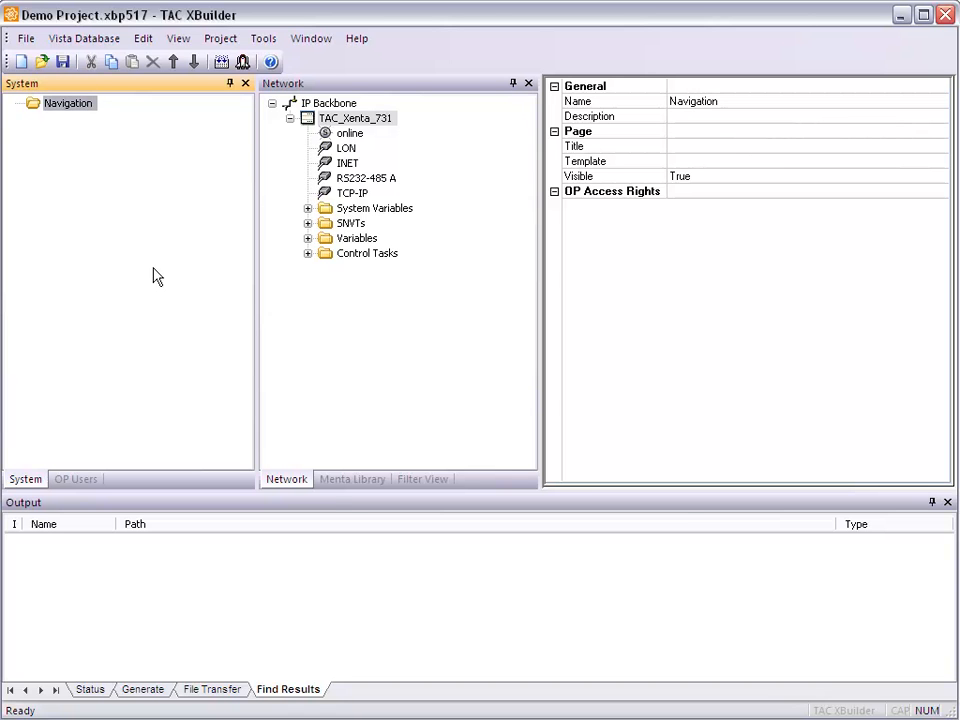
# Review the TAC_Xenta_731 Web Site Description property, and switch to Internet Explorer to examine the DK_HE_X001 entry in the web navigation.
pyautogui.click(378, 119)
pyautogui.click(770, 251)
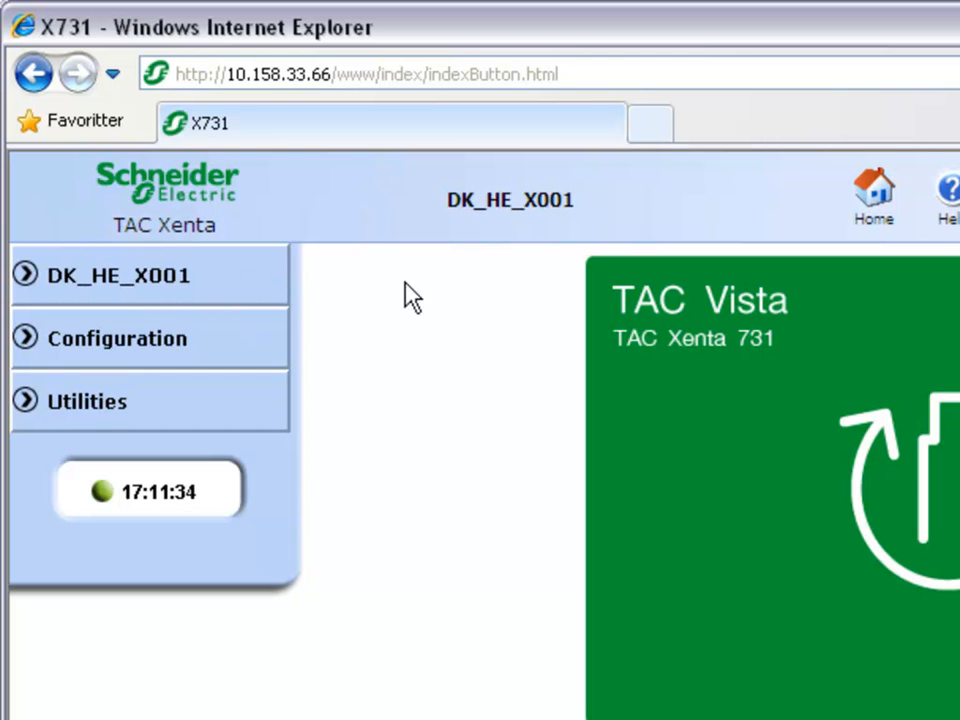
pyautogui.click(231, 274)
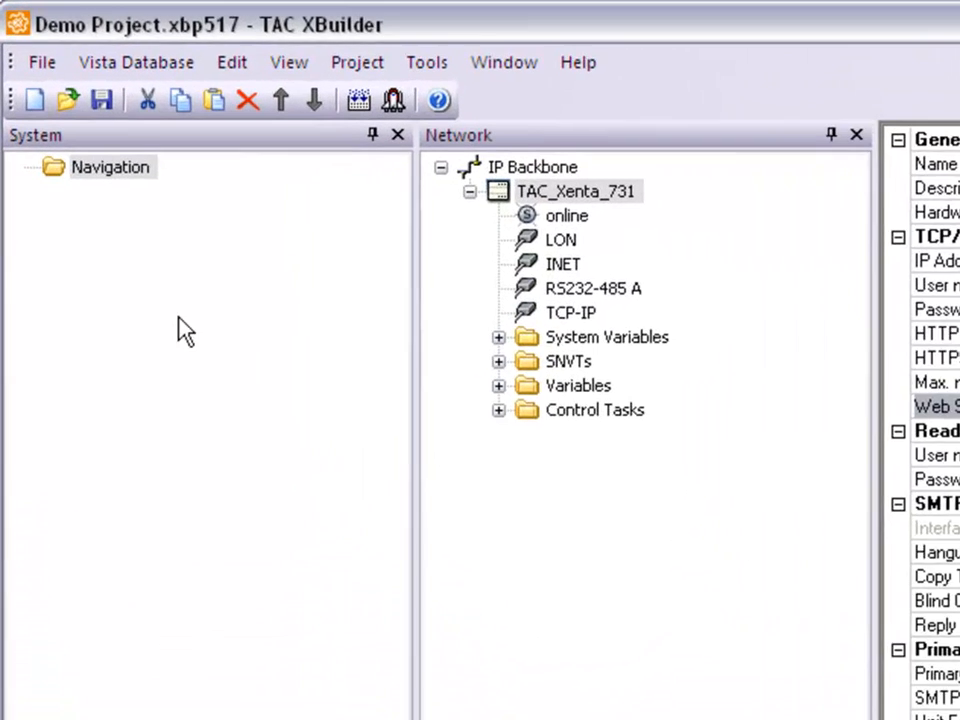
# Add two Menta objects directly under the Navigation folder and select the first one.
pyautogui.rightClick(119, 170)
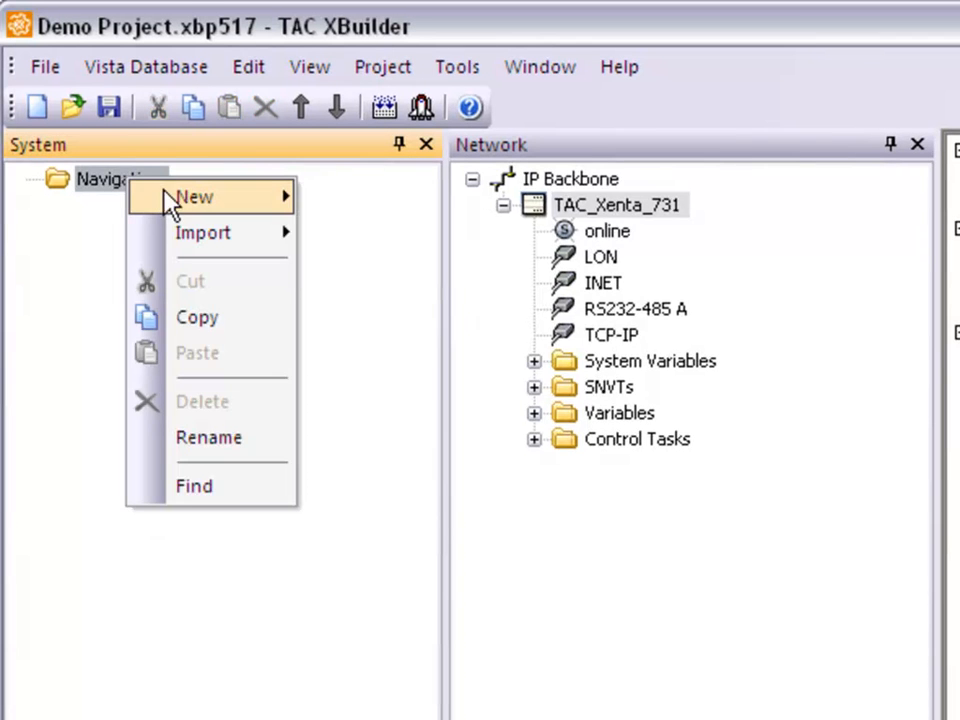
pyautogui.moveTo(175, 200)
pyautogui.moveTo(354, 208)
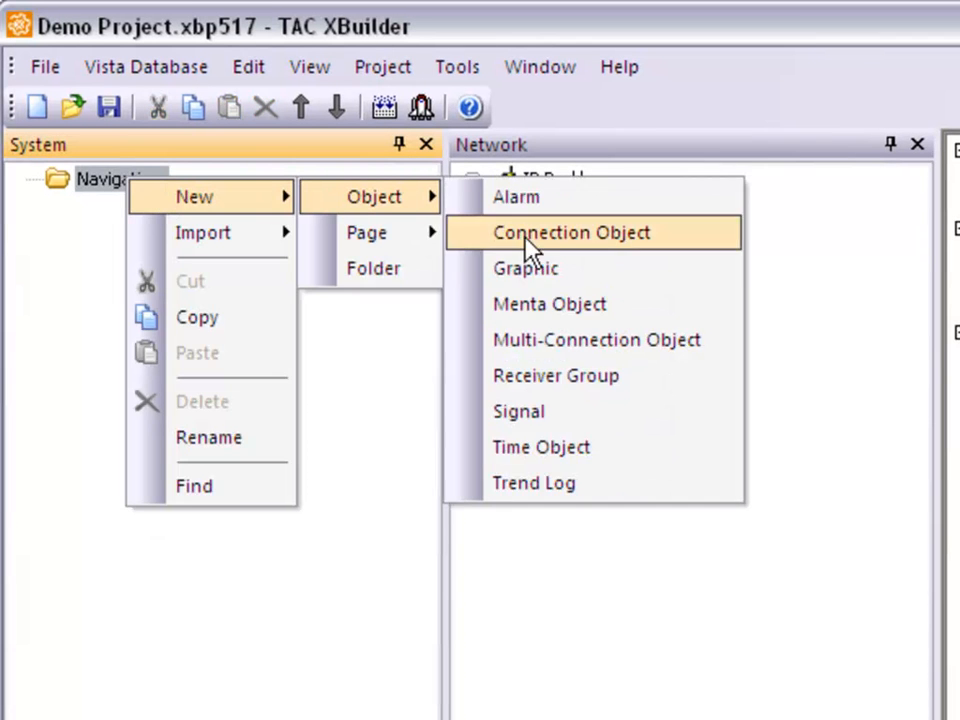
pyautogui.click(540, 304)
pyautogui.rightClick(112, 180)
pyautogui.moveTo(175, 198)
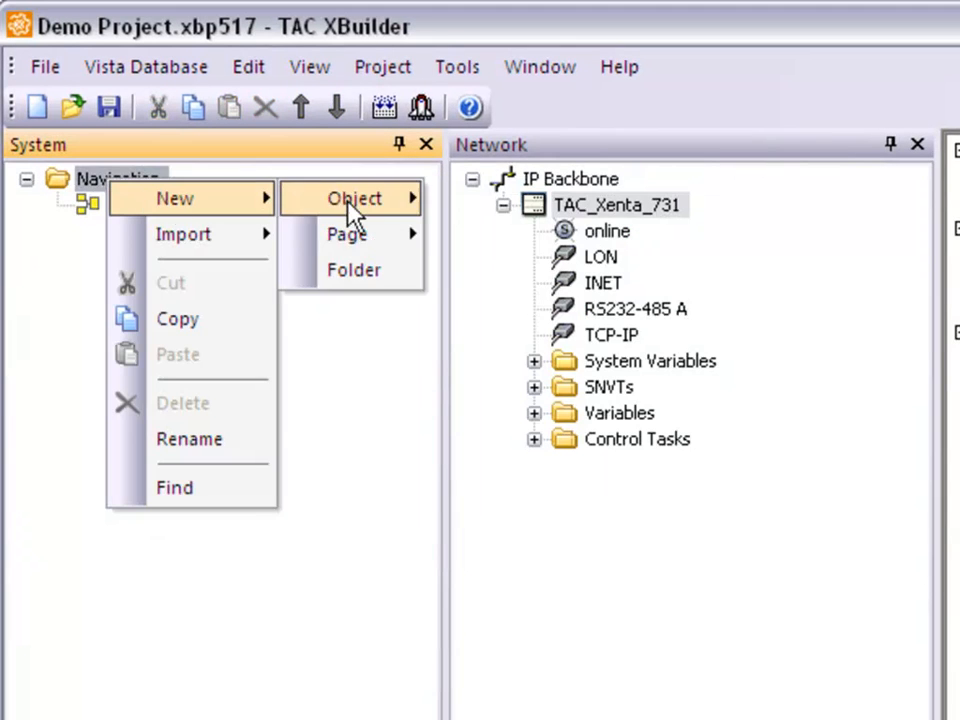
pyautogui.moveTo(372, 212)
pyautogui.click(516, 307)
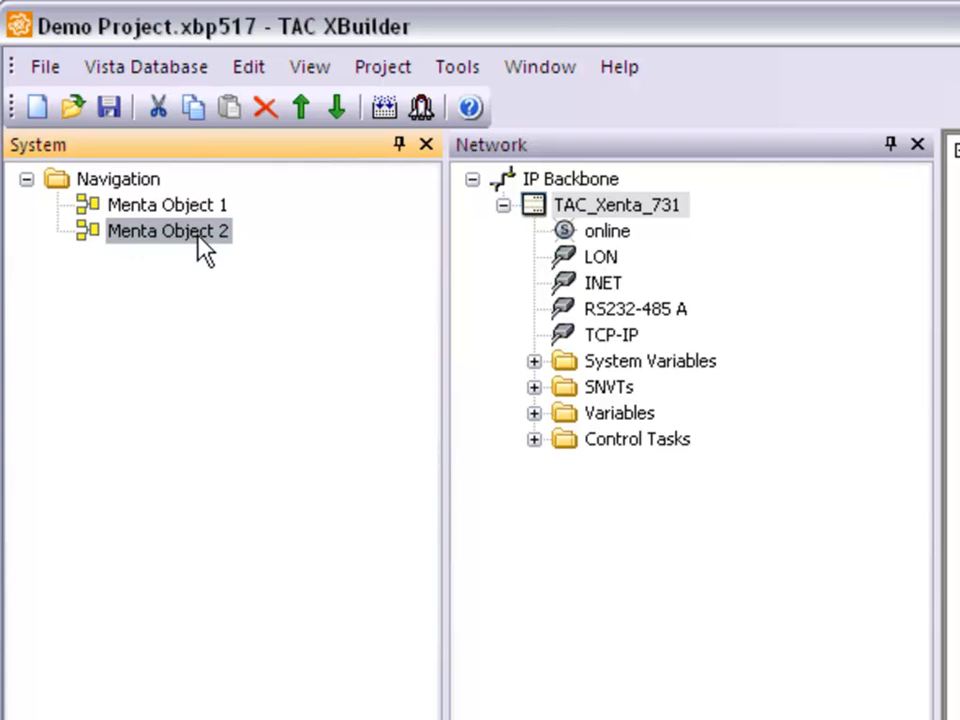
pyautogui.click(192, 206)
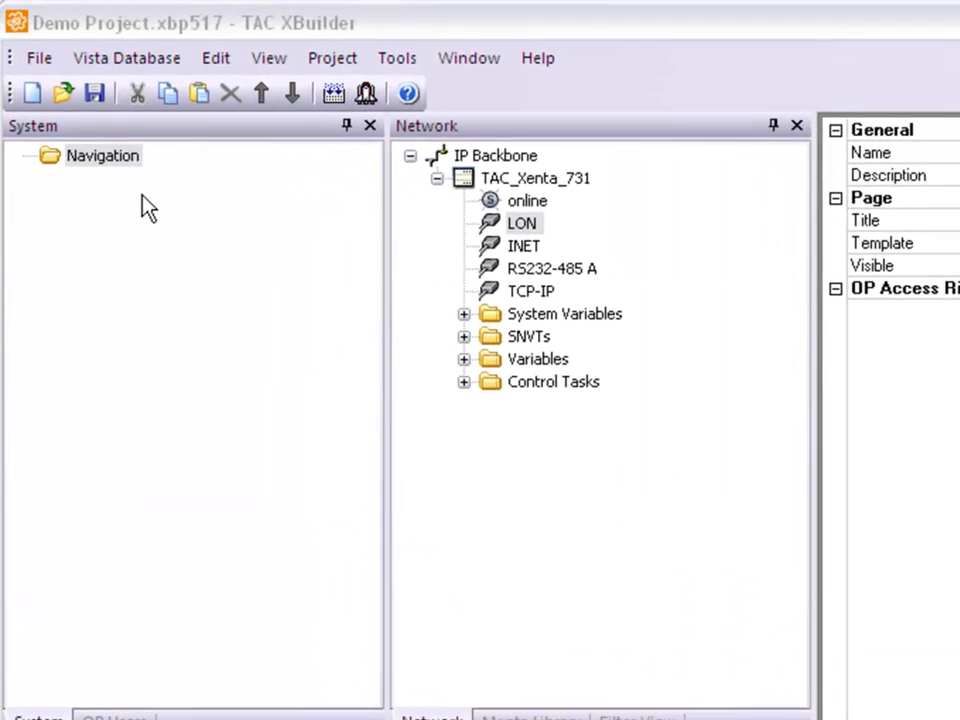
# Create a new folder named Building 1 under the Navigation folder.
pyautogui.rightClick(124, 166)
pyautogui.moveTo(165, 193)
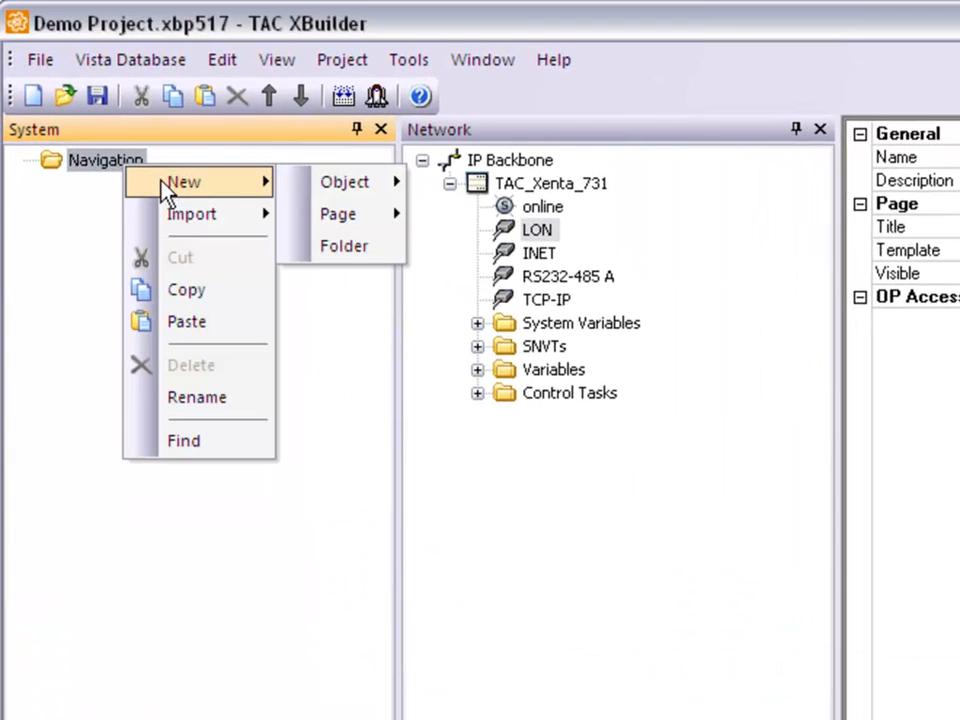
pyautogui.click(315, 259)
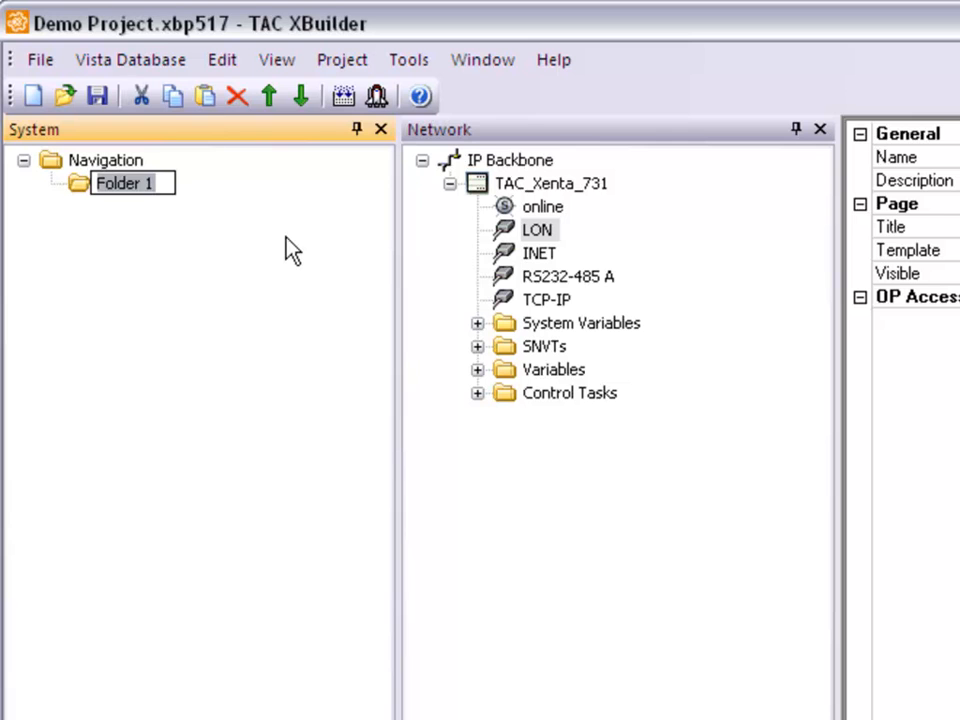
pyautogui.write('Build')
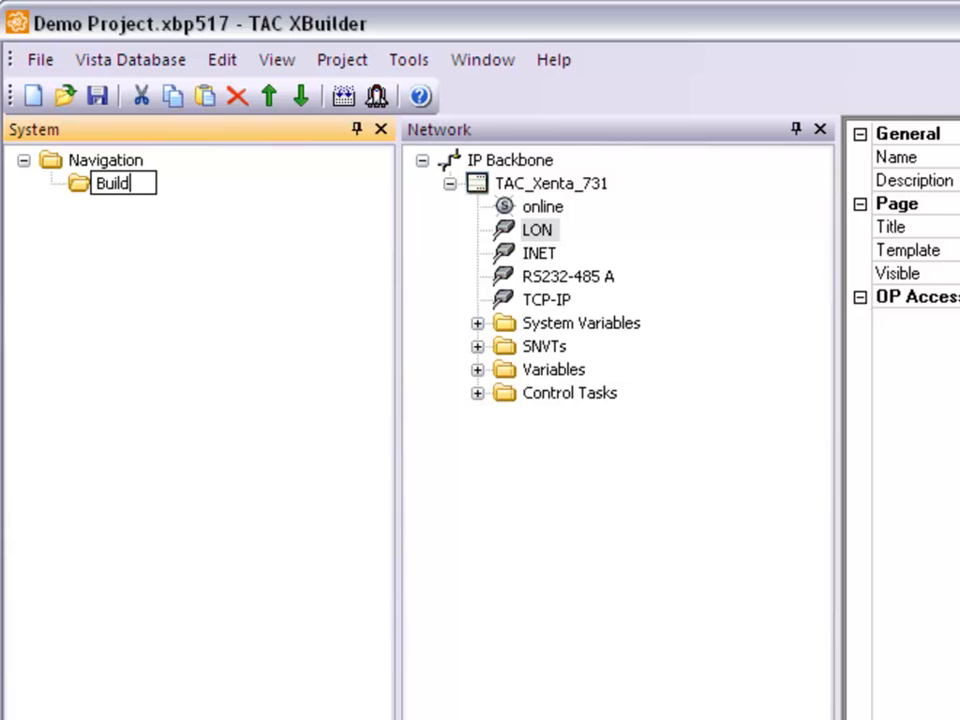
pyautogui.write('ings')
pyautogui.press('BackSpace')
pyautogui.write('1')
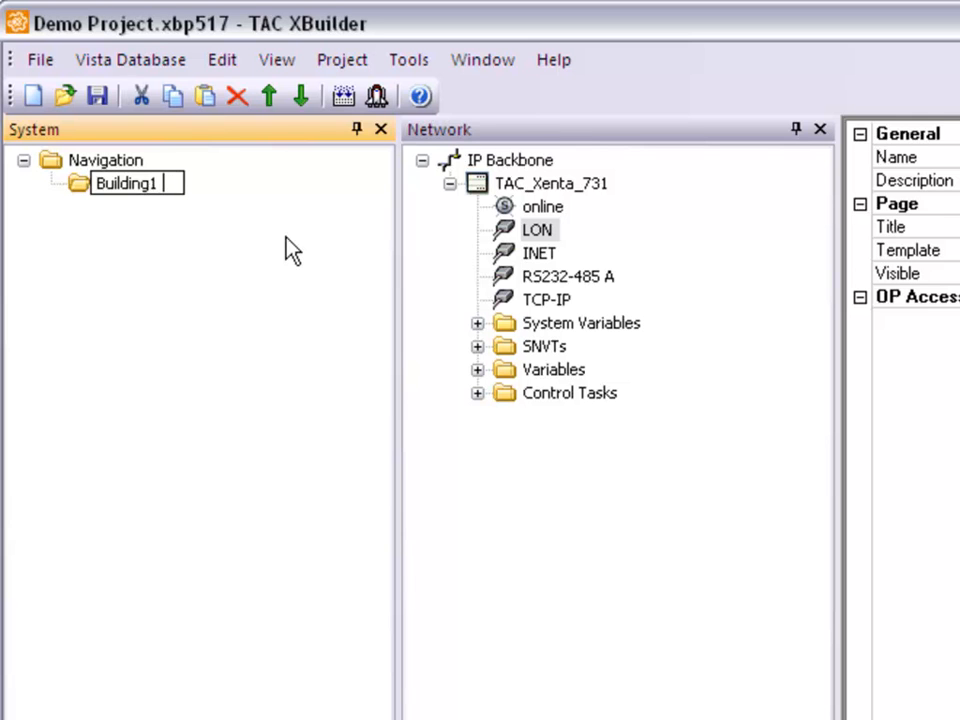
pyautogui.press('BackSpace')
pyautogui.write('1')
pyautogui.press('Return')
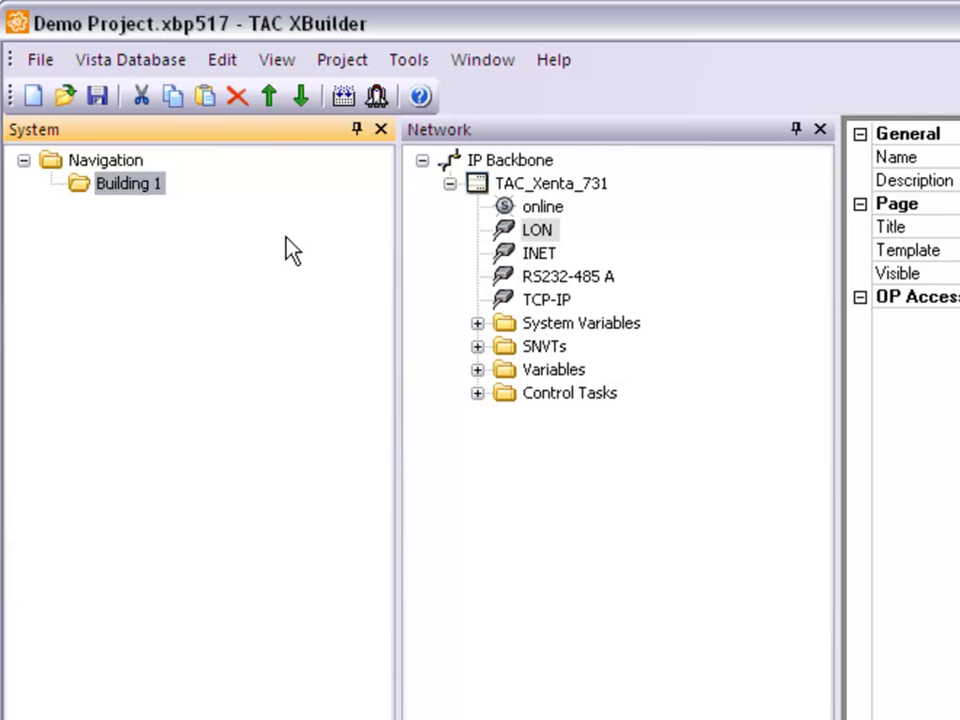
# Create a subfolder named Objects inside the Building 1 folder.
pyautogui.rightClick(137, 197)
pyautogui.moveTo(272, 203)
pyautogui.click(354, 270)
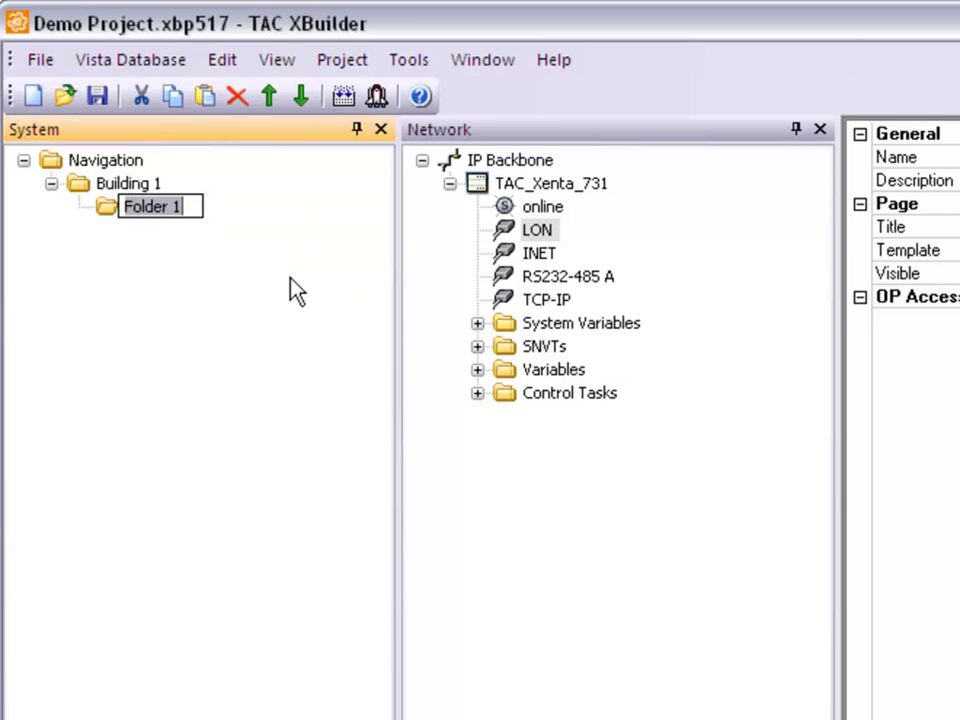
pyautogui.write('Objecyts')
pyautogui.press('BackSpace')
pyautogui.press('BackSpace')
pyautogui.press('BackSpace')
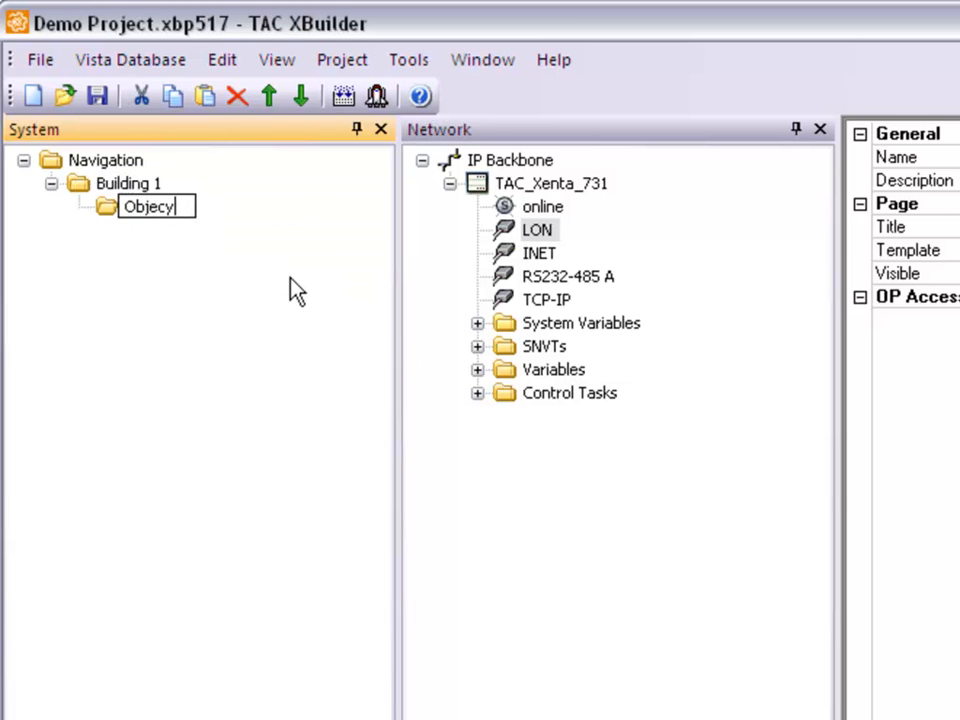
pyautogui.write('ts')
pyautogui.press('Return')
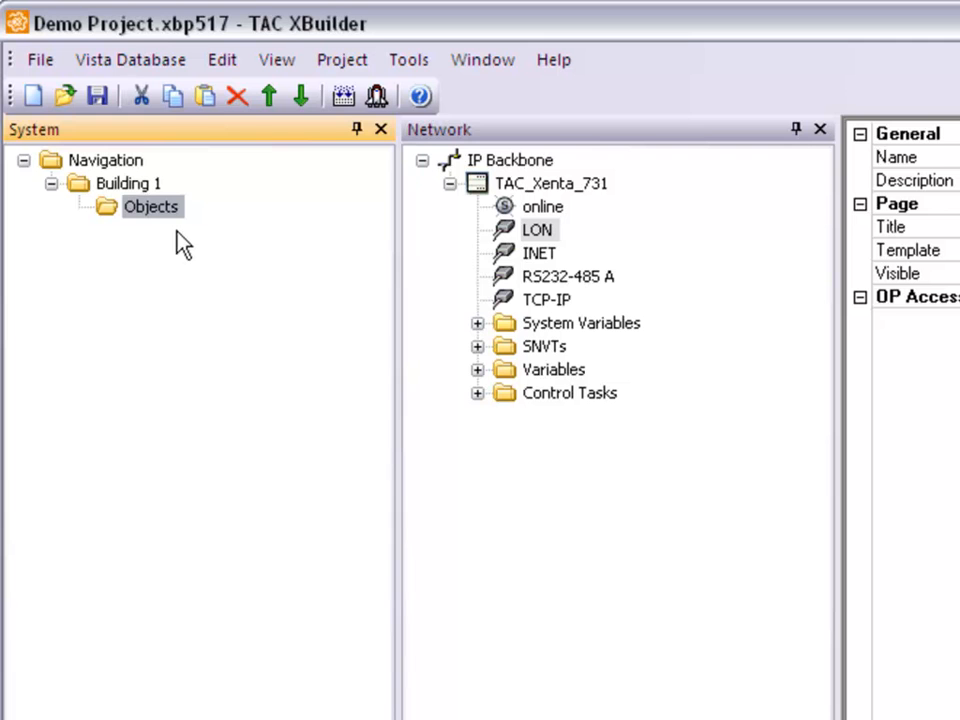
# Create a subfolder named Variables inside the Objects folder.
pyautogui.rightClick(162, 210)
pyautogui.moveTo(200, 229)
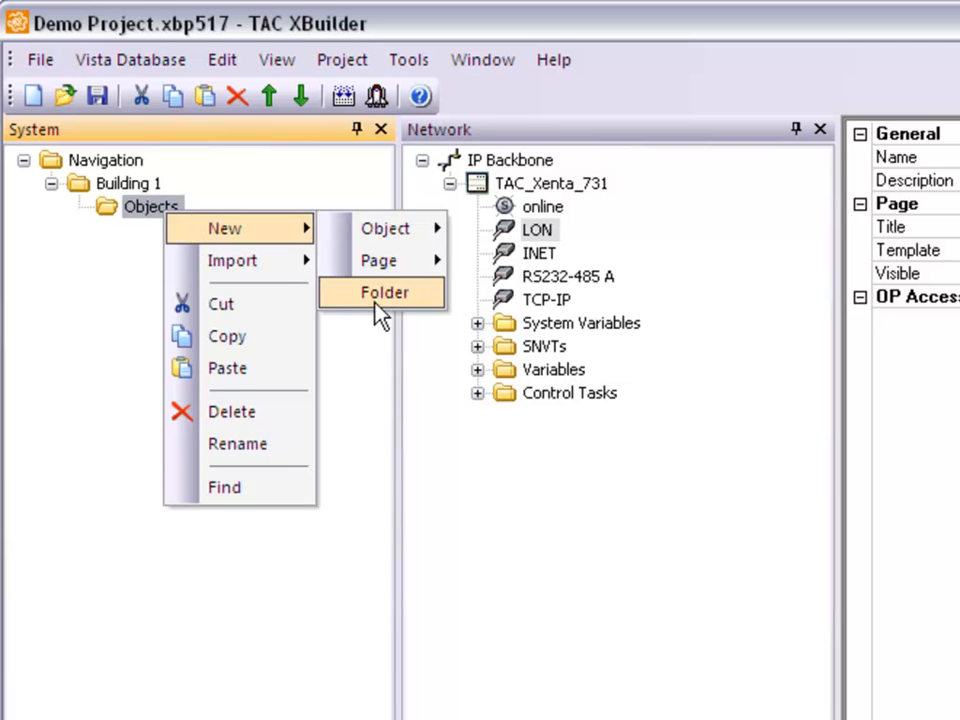
pyautogui.click(380, 293)
pyautogui.write('Var')
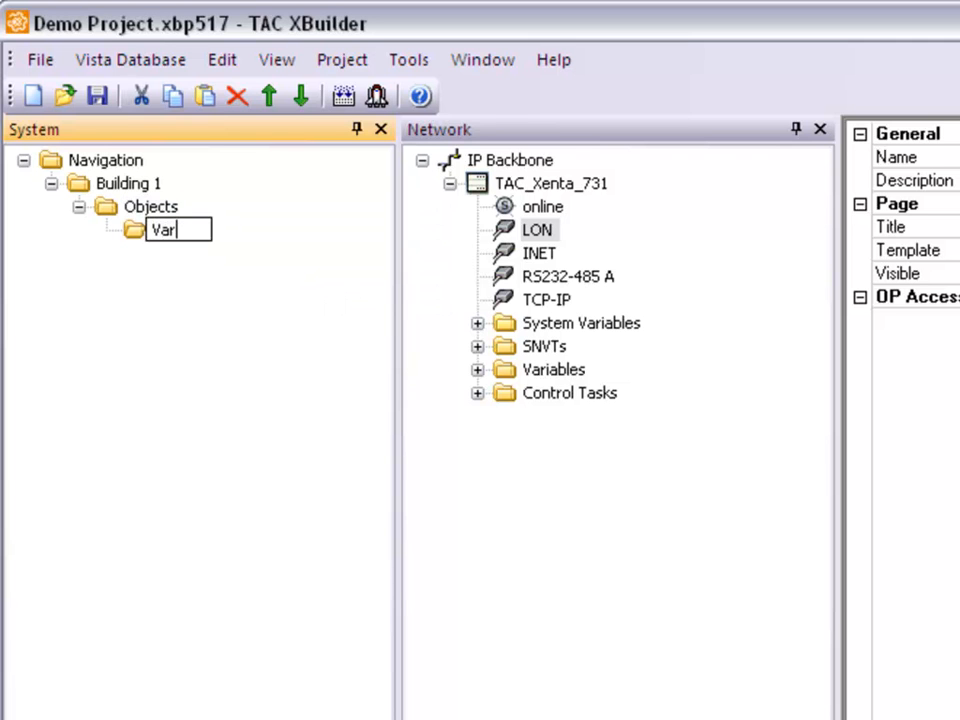
pyautogui.write('iables')
pyautogui.press('Return')
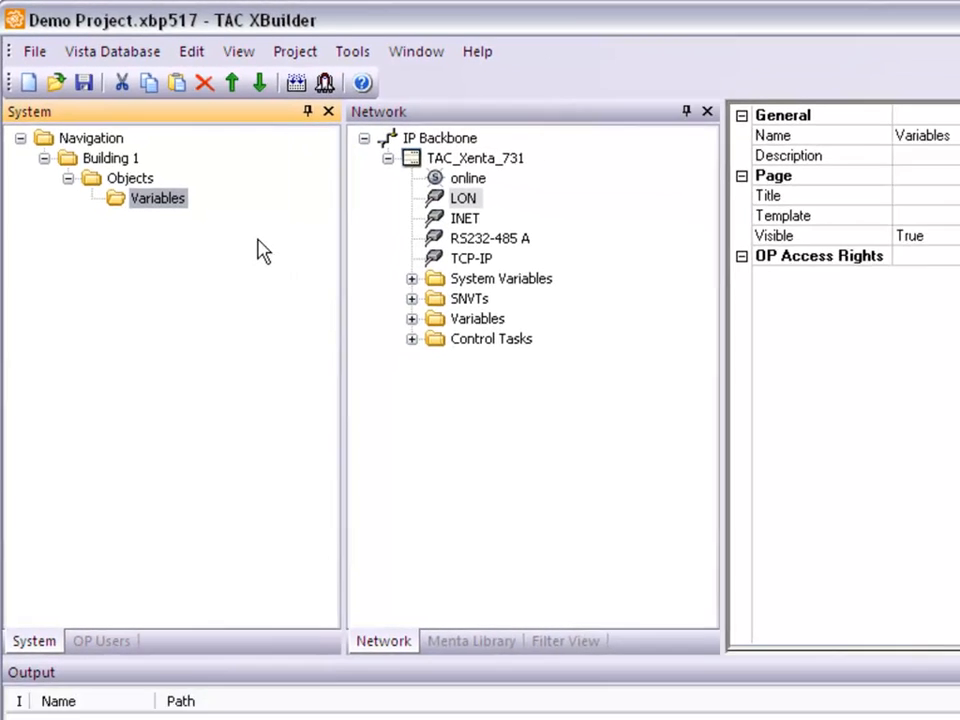
# Change the Visible property of the Objects folder under Building 1.
pyautogui.click(128, 178)
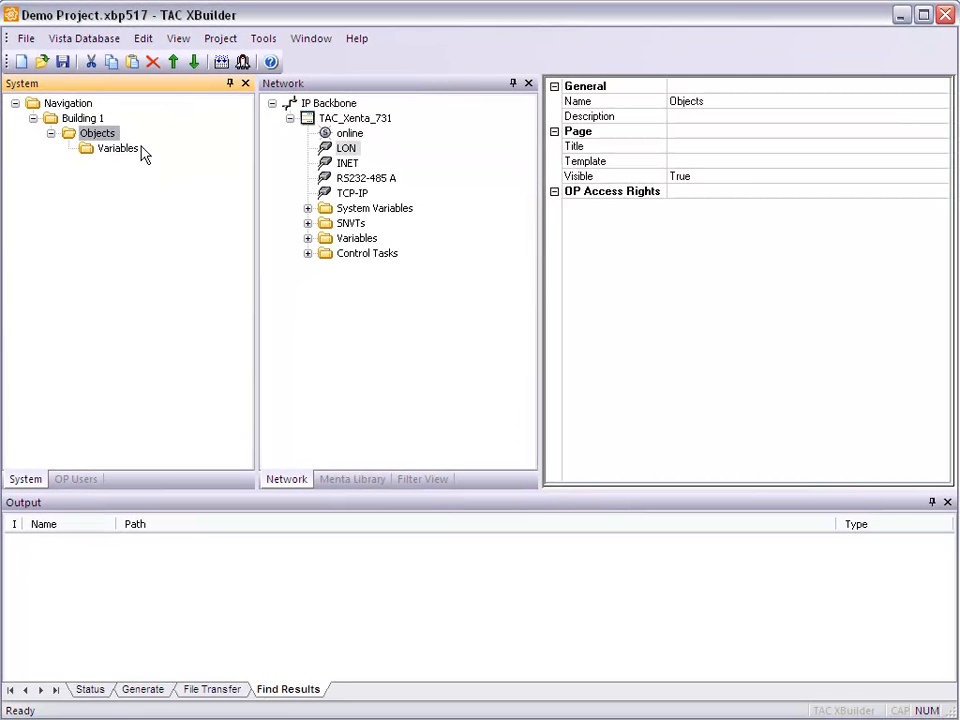
pyautogui.click(700, 177)
pyautogui.click(686, 190)
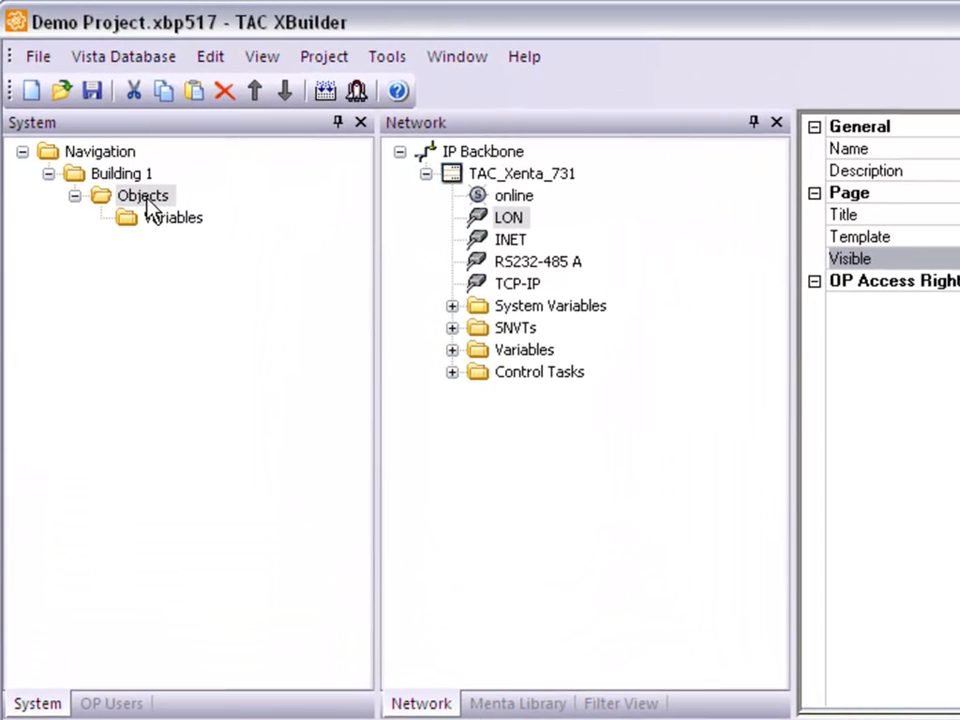
# Add a new Menta object to the Objects folder, keeping its default name.
pyautogui.rightClick(150, 205)
pyautogui.moveTo(204, 218)
pyautogui.moveTo(326, 218)
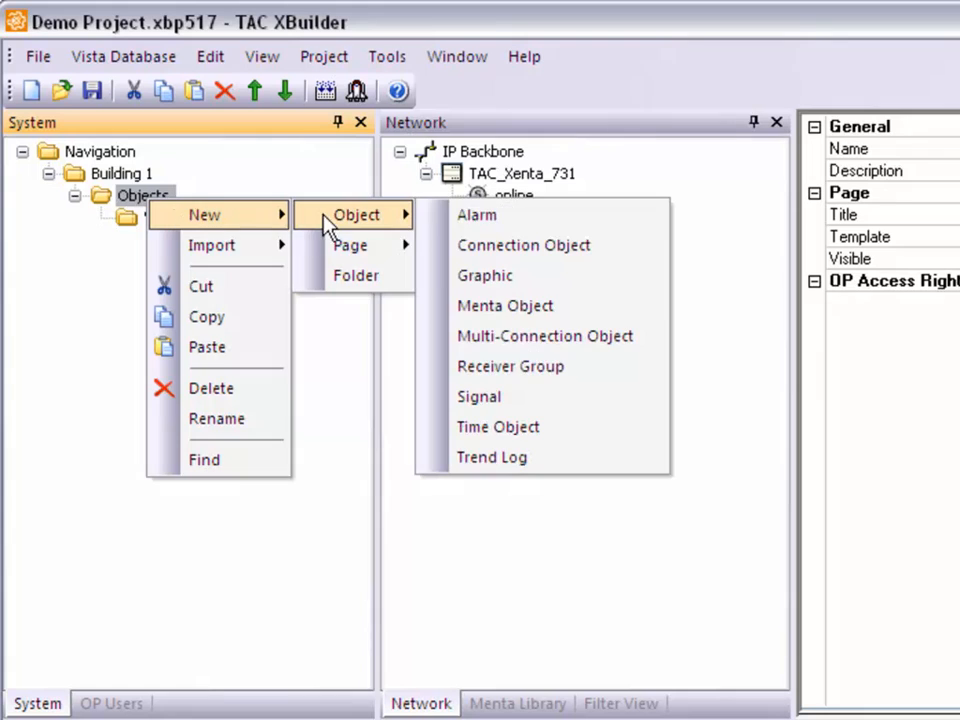
pyautogui.click(531, 306)
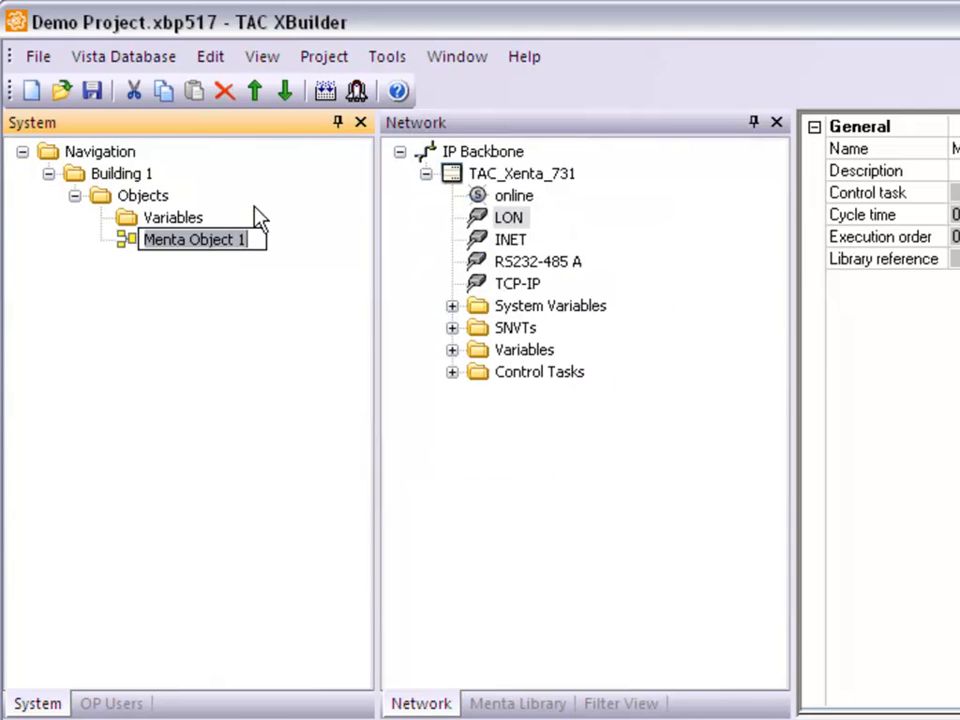
pyautogui.rightClick(141, 200)
pyautogui.click(120, 345)
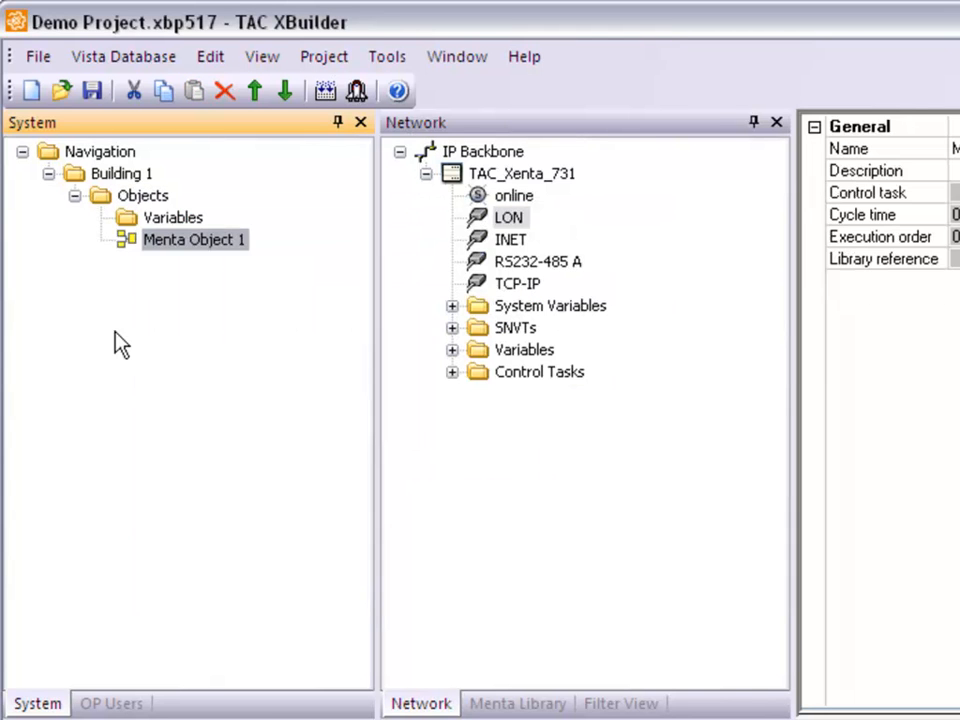
# Add a new time object to the Objects folder and collapse its signals in the tree.
pyautogui.rightClick(160, 193)
pyautogui.moveTo(242, 212)
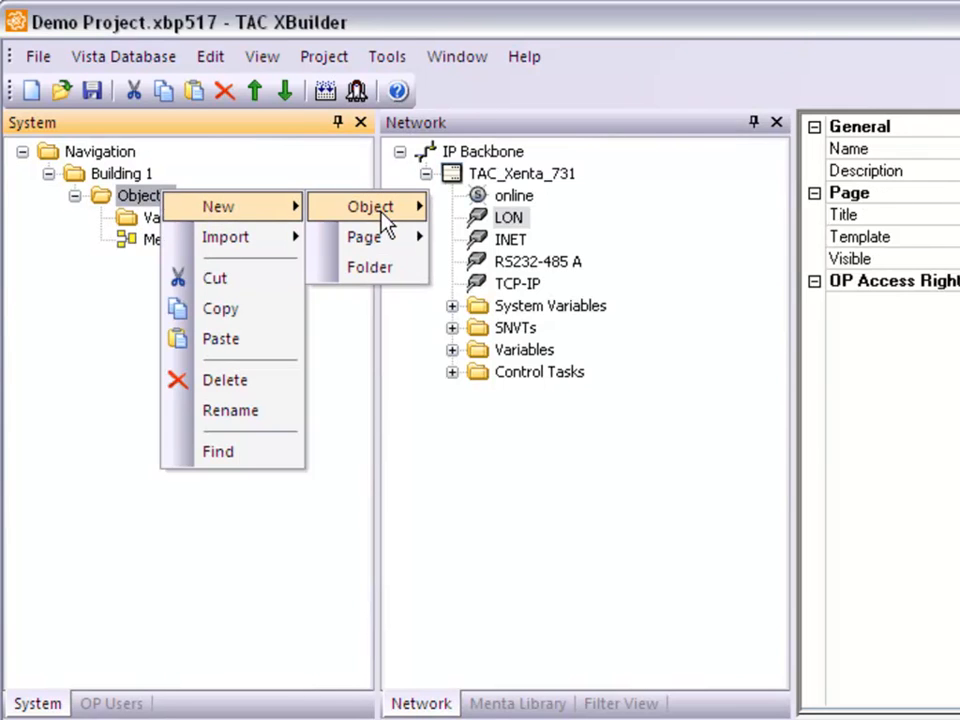
pyautogui.moveTo(384, 212)
pyautogui.click(585, 424)
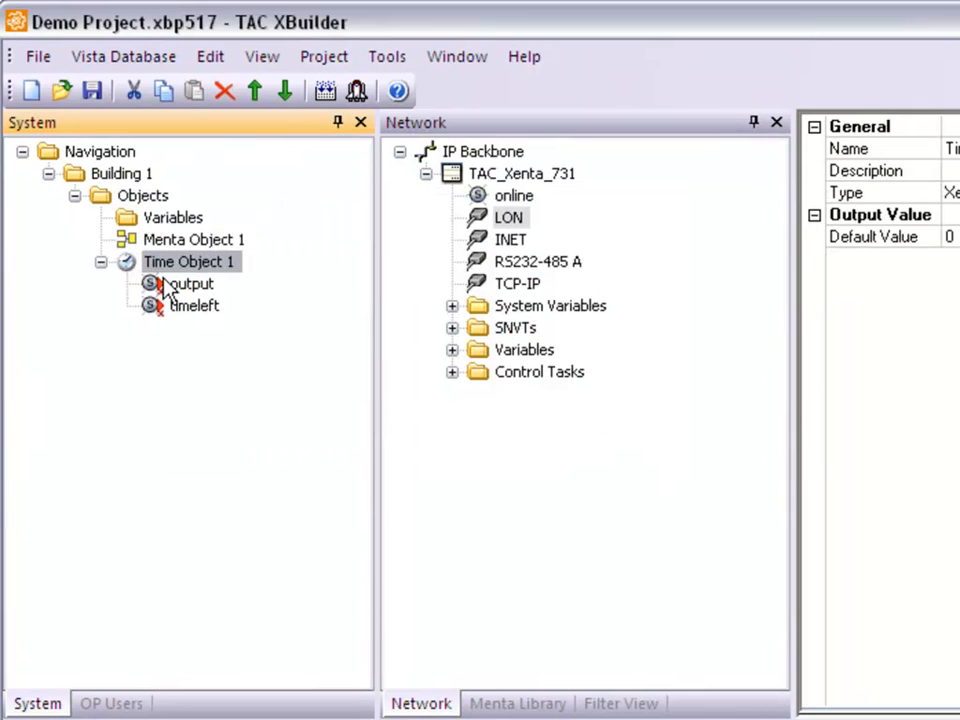
pyautogui.click(101, 263)
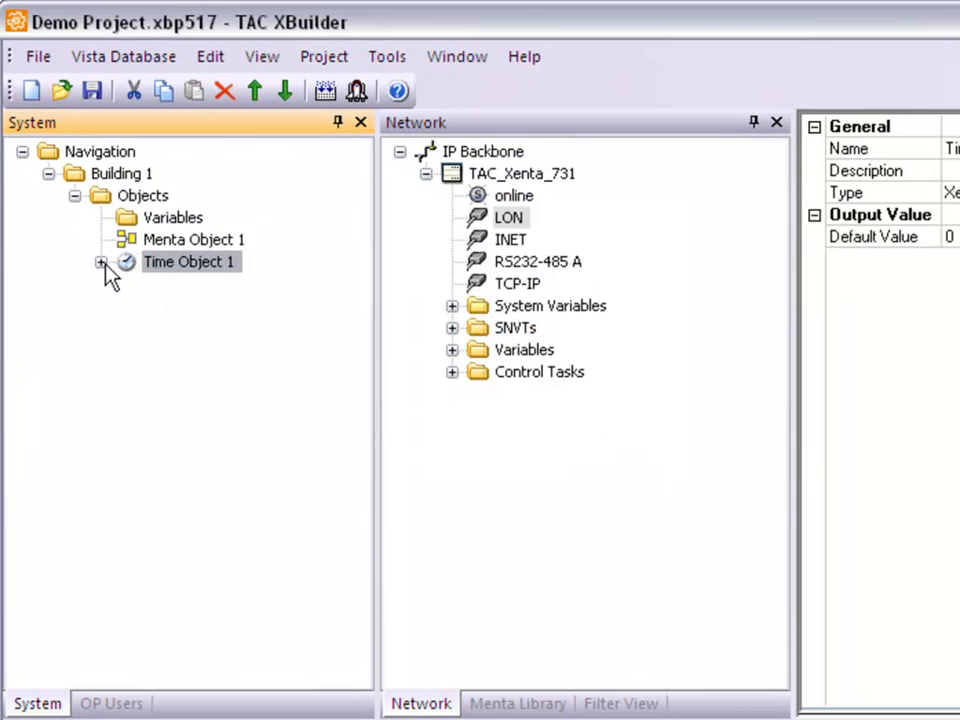
# Add a new Time Object Page directly under the Building 1 folder.
pyautogui.rightClick(128, 178)
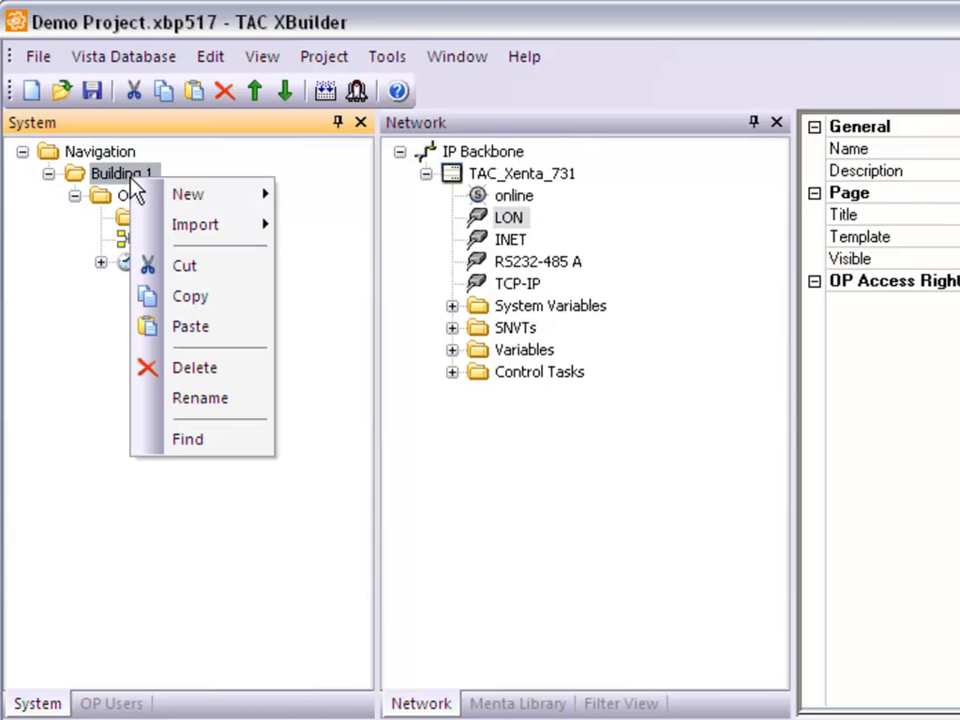
pyautogui.moveTo(180, 197)
pyautogui.moveTo(381, 234)
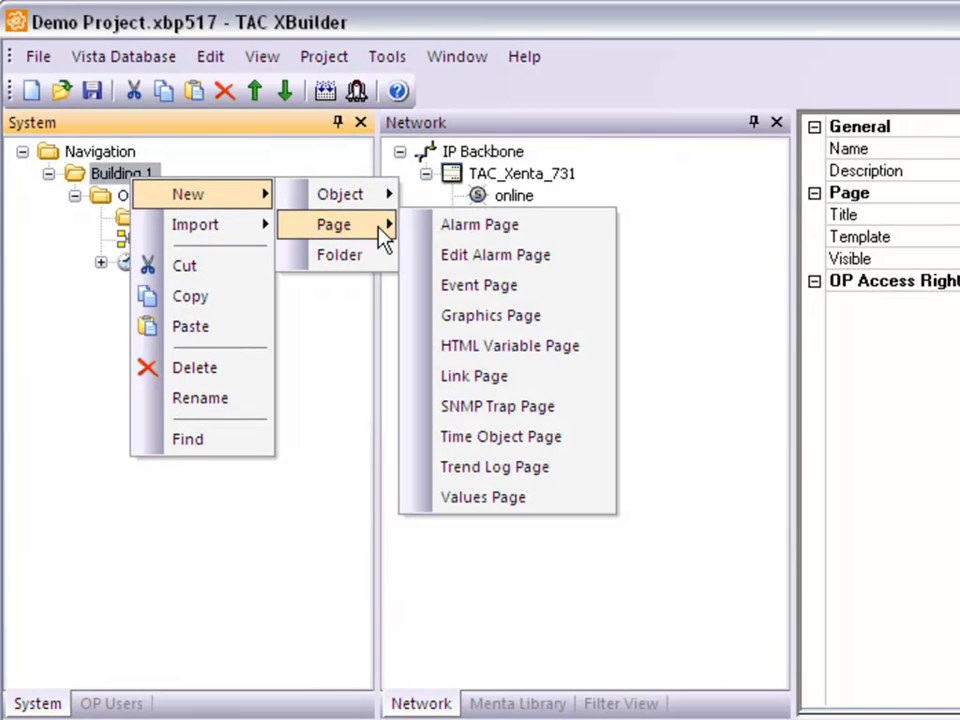
pyautogui.click(548, 445)
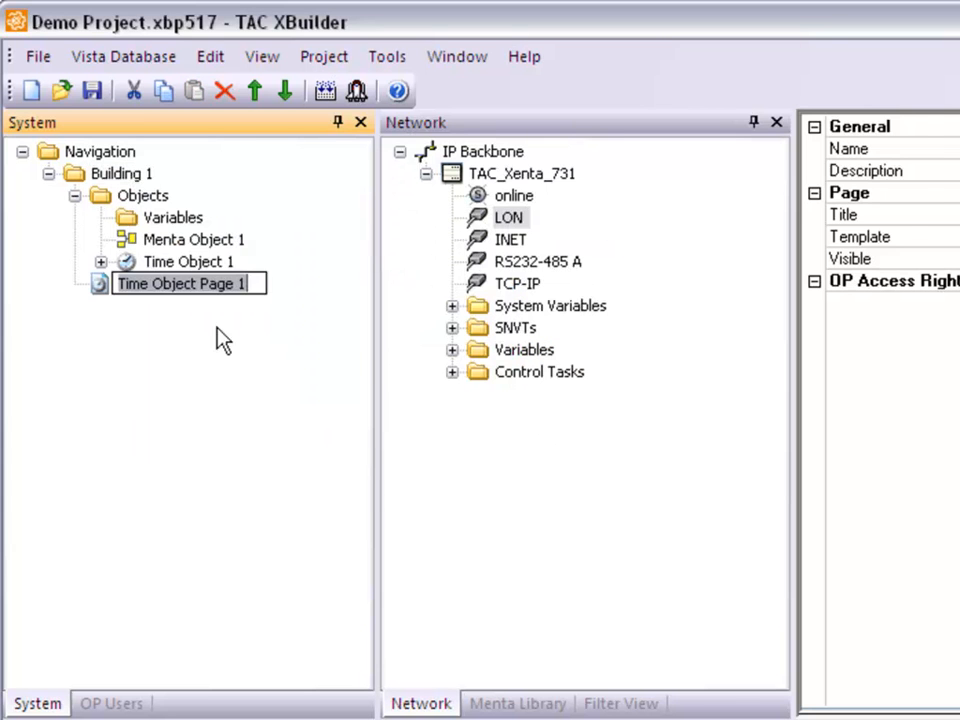
# Link Time Object 1 to Time Object Page 1, and collapse the page's branch in the tree.
pyautogui.click(217, 327)
pyautogui.moveTo(193, 267); pyautogui.dragTo(192, 284)
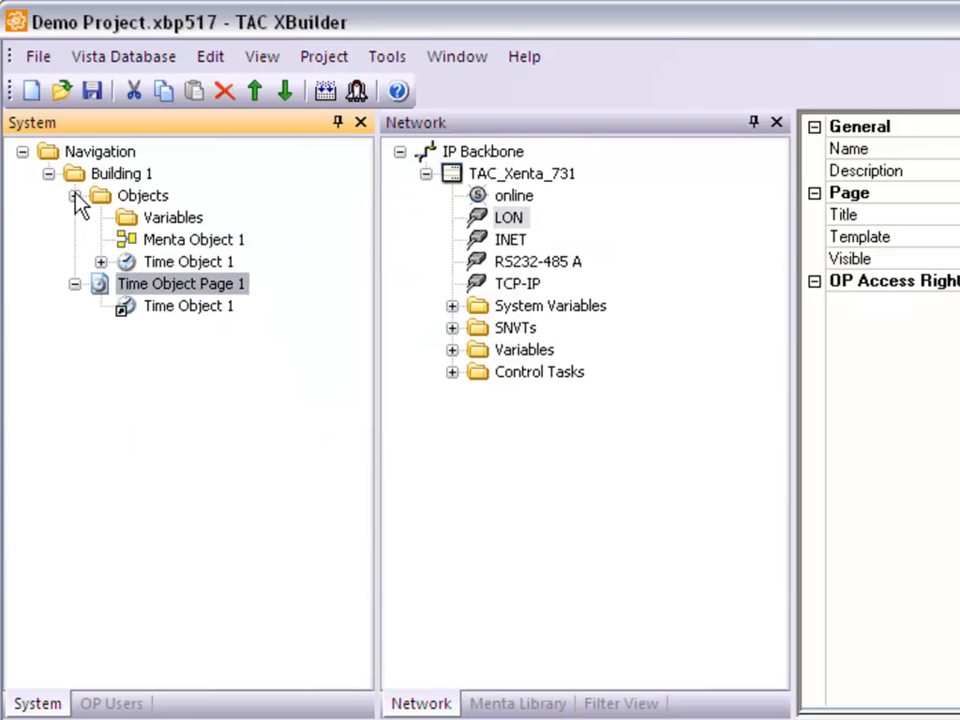
pyautogui.click(75, 196)
pyautogui.click(132, 198)
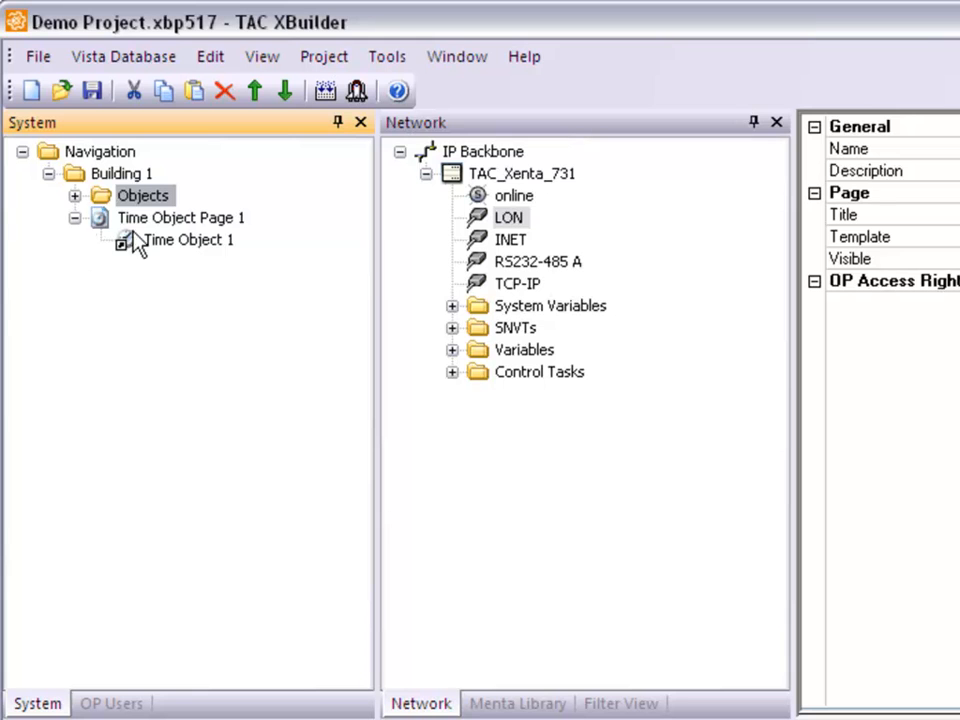
pyautogui.click(74, 217)
pyautogui.click(75, 196)
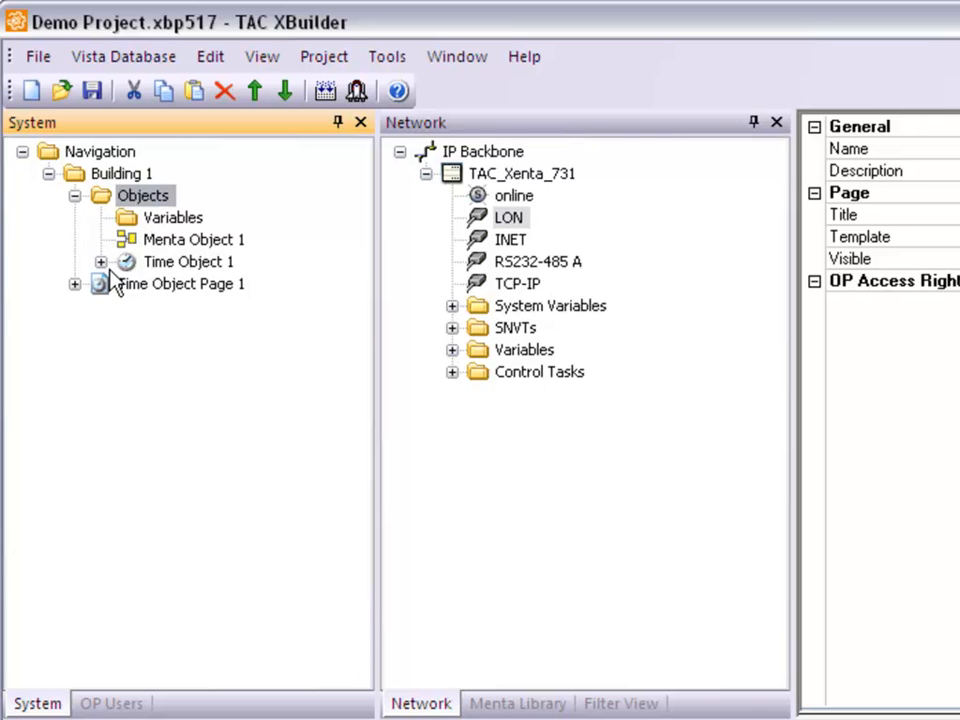
# Delete Time Object Page 1 and Time Object 1 from the Building 1 structure.
pyautogui.click(172, 283)
pyautogui.press('Delete')
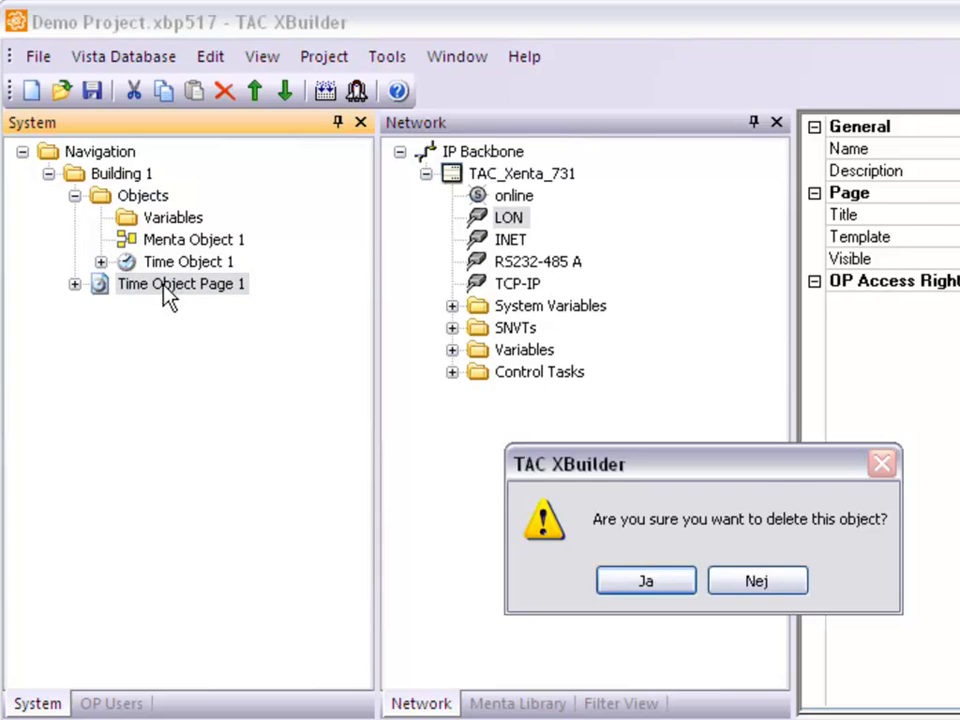
pyautogui.press('Return')
pyautogui.press('Delete')
pyautogui.press('Return')
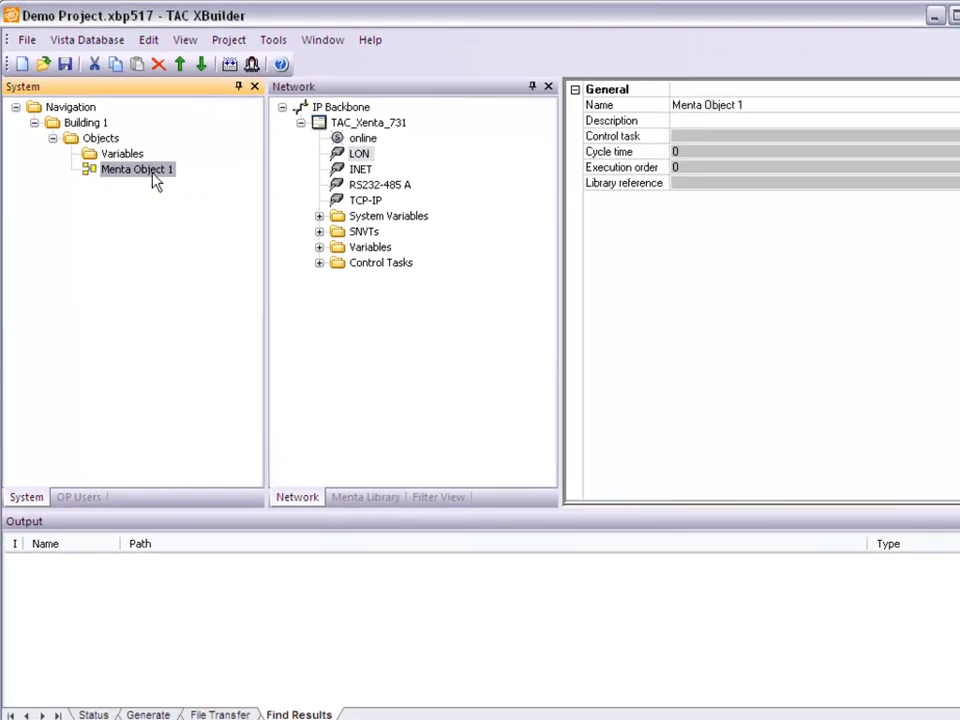
# Open Menta Object 1 for editing and add a PVB simple block with the identifier PVB.
pyautogui.rightClick(155, 180)
pyautogui.click(171, 190)
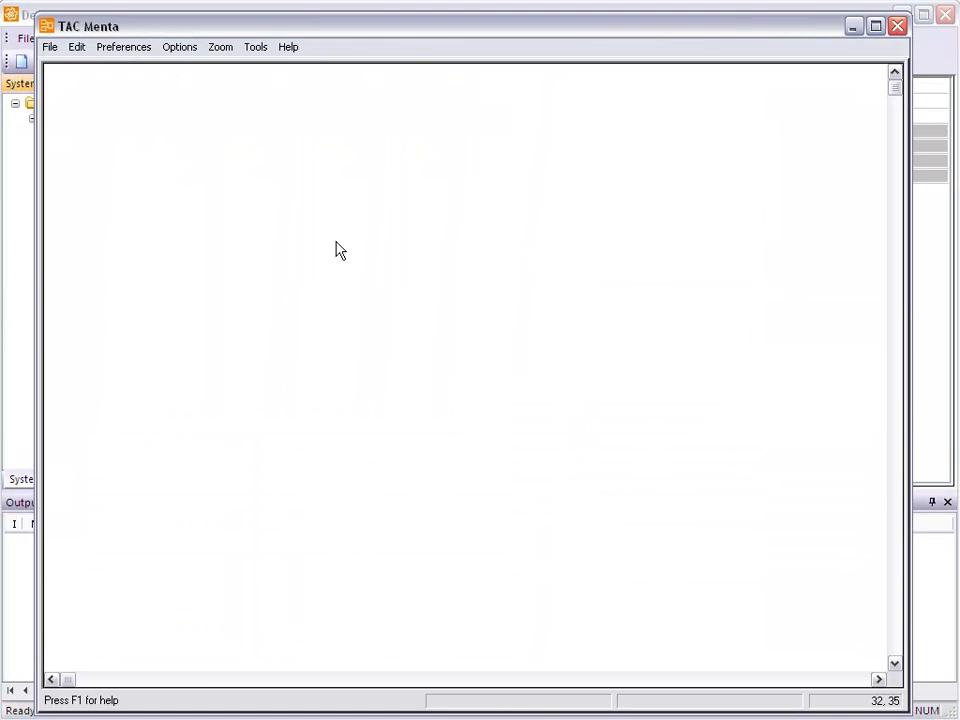
pyautogui.rightClick(381, 239)
pyautogui.click(390, 247)
pyautogui.write('pvb')
pyautogui.press('Return')
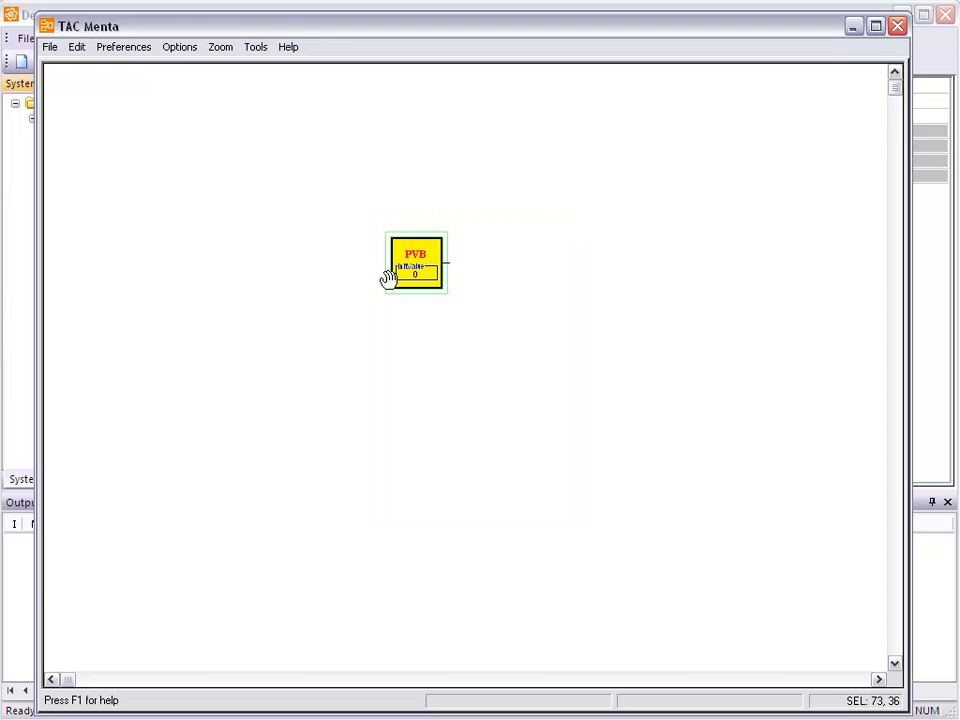
pyautogui.click(403, 323)
pyautogui.doubleClick(408, 281)
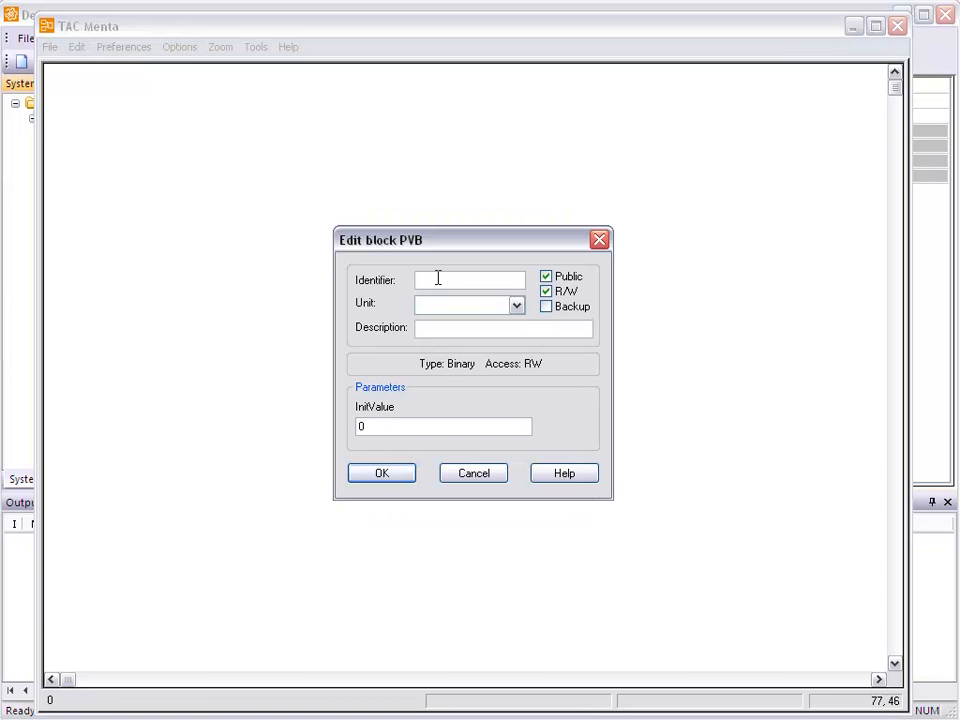
pyautogui.write('PVB')
pyautogui.press('Return')
# Add an RI block below the PVB block with the identifier Temperature, and close Menta saving the changes to XBuilder.
pyautogui.rightClick(356, 348)
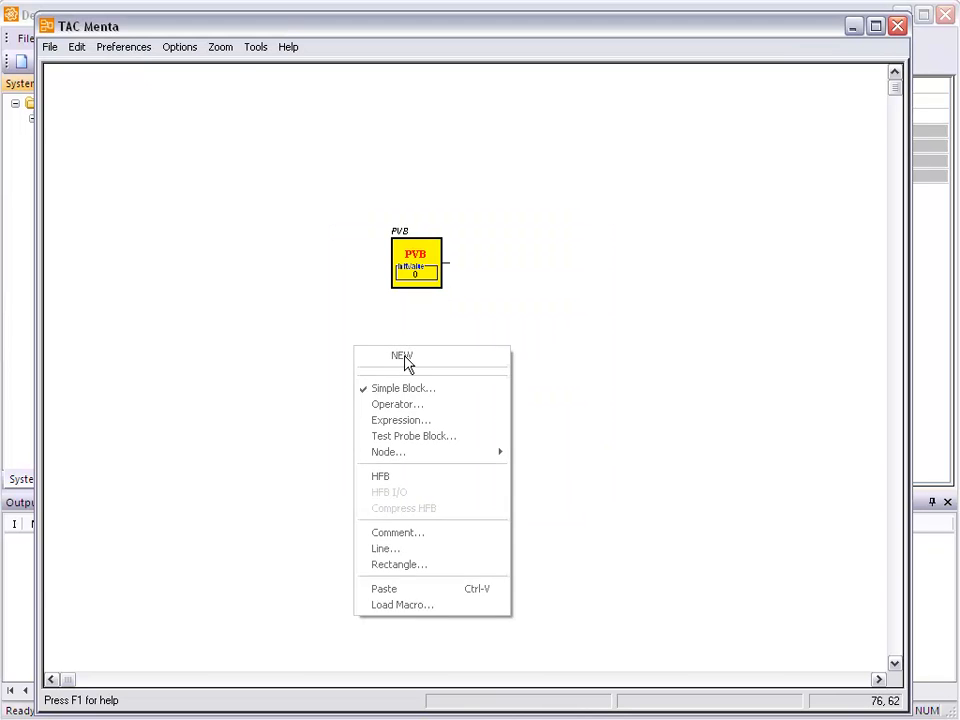
pyautogui.click(434, 389)
pyautogui.write('BI')
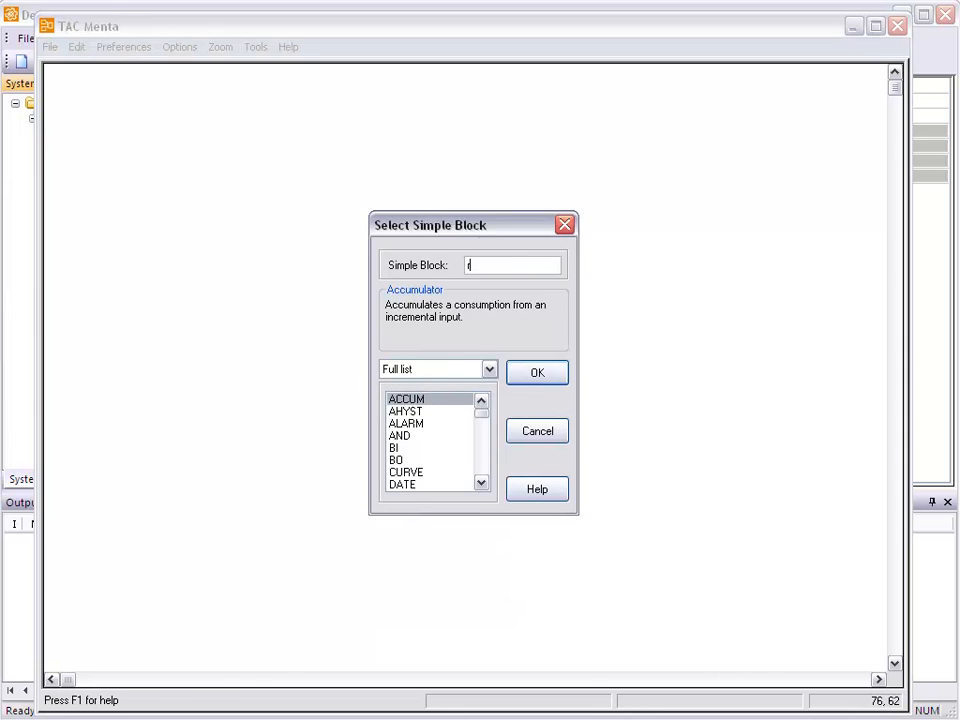
pyautogui.press('Return')
pyautogui.moveTo(467, 392); pyautogui.dragTo(407, 356)
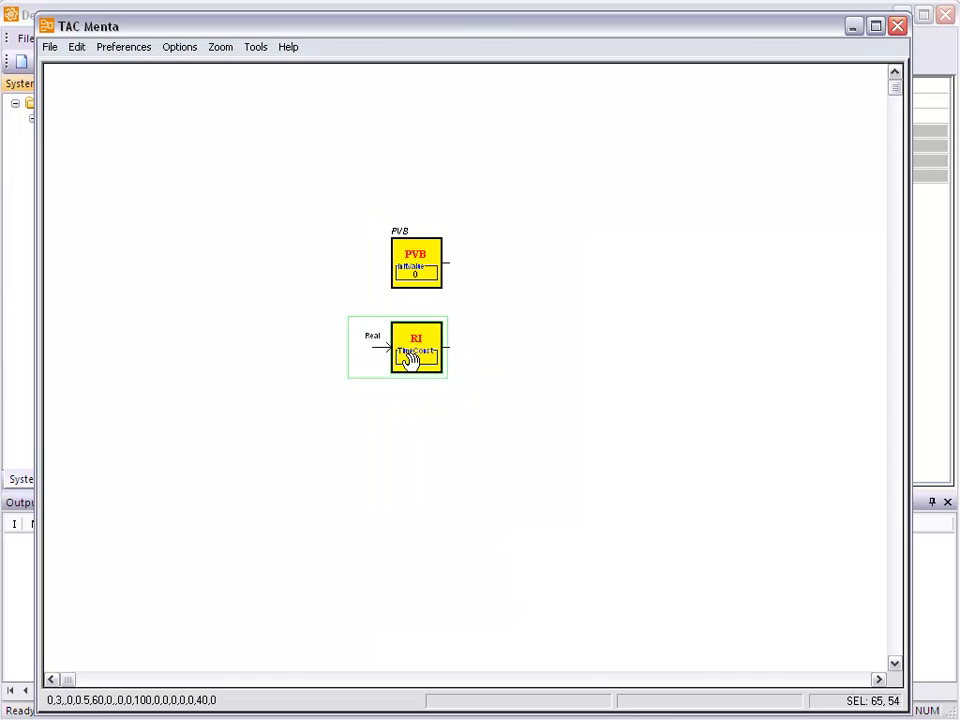
pyautogui.doubleClick(416, 335)
pyautogui.write('Temperature')
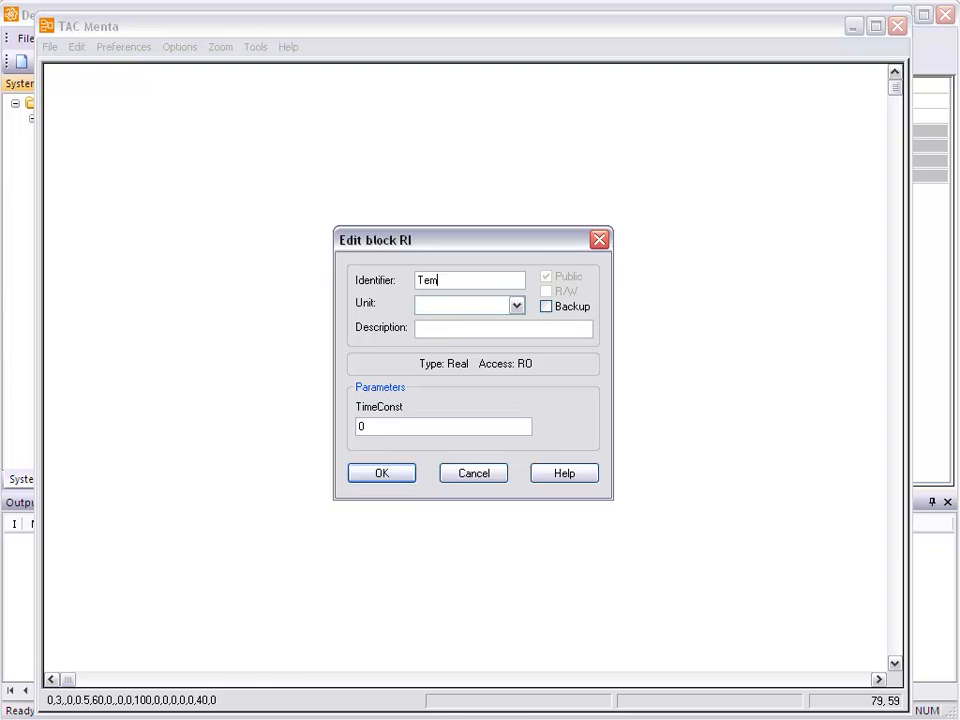
pyautogui.click(400, 478)
pyautogui.click(897, 26)
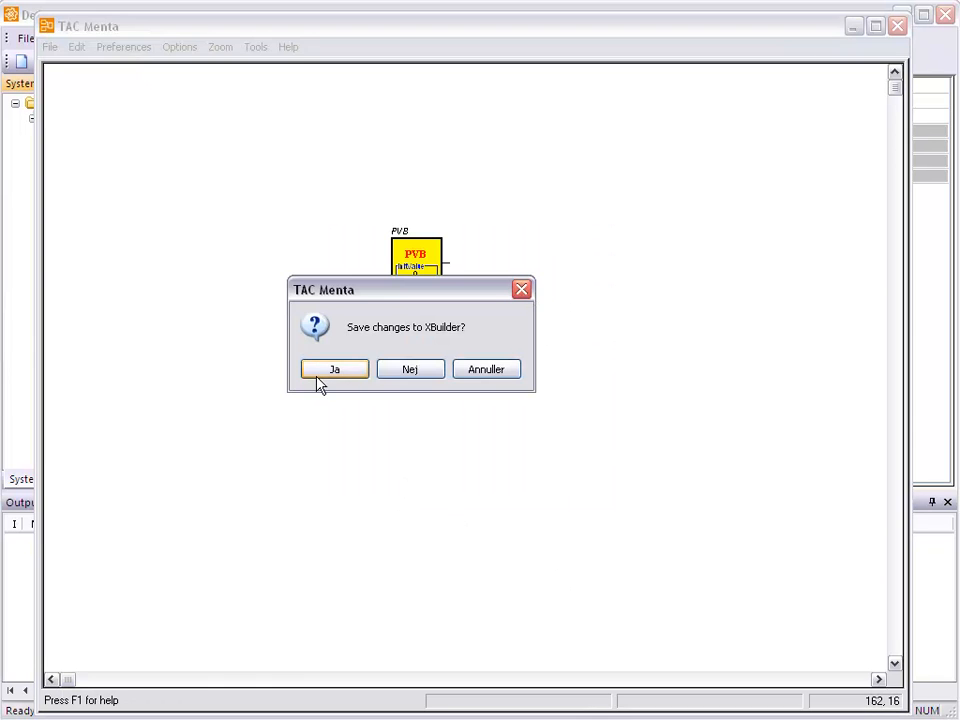
pyautogui.click(319, 370)
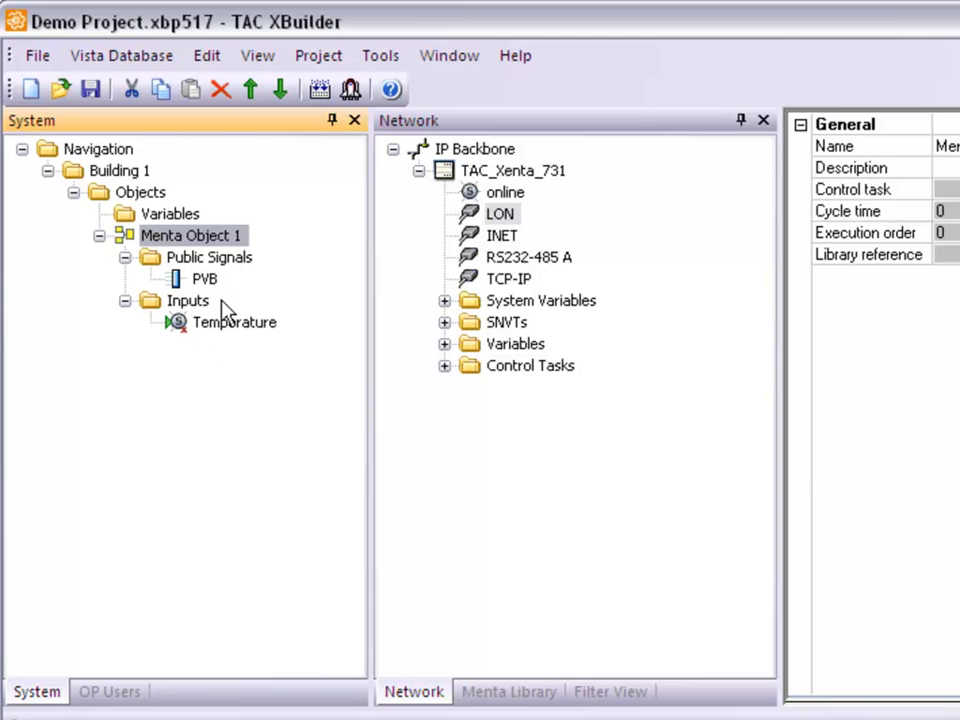
# Create variables in the Variables folder from Menta Object 1's PVB public signal and Temperature input.
pyautogui.click(180, 216)
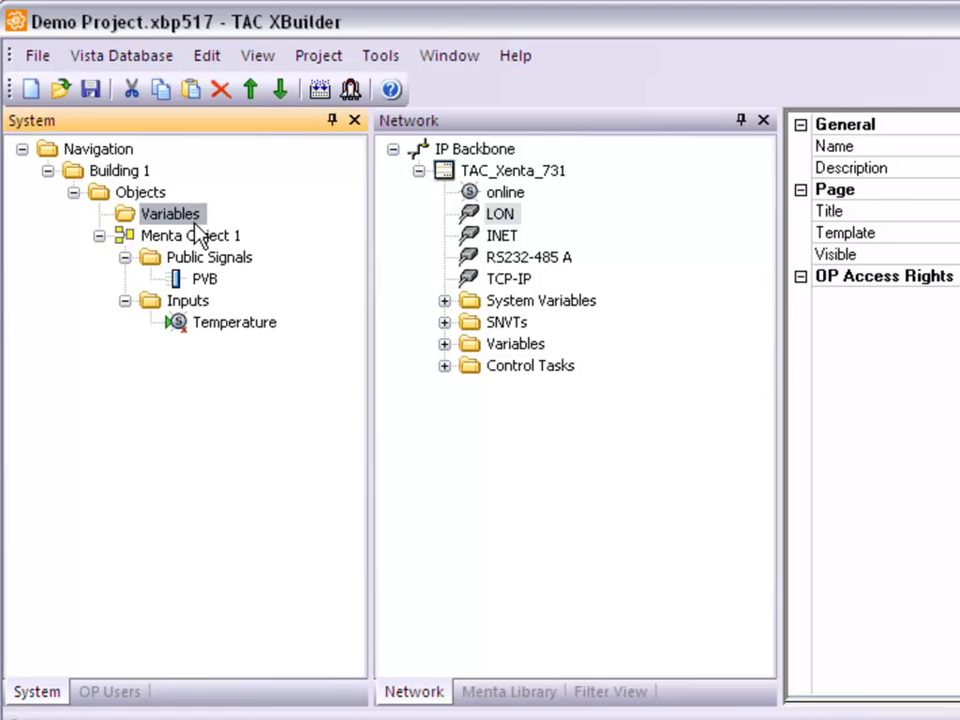
pyautogui.moveTo(204, 279); pyautogui.dragTo(185, 222)
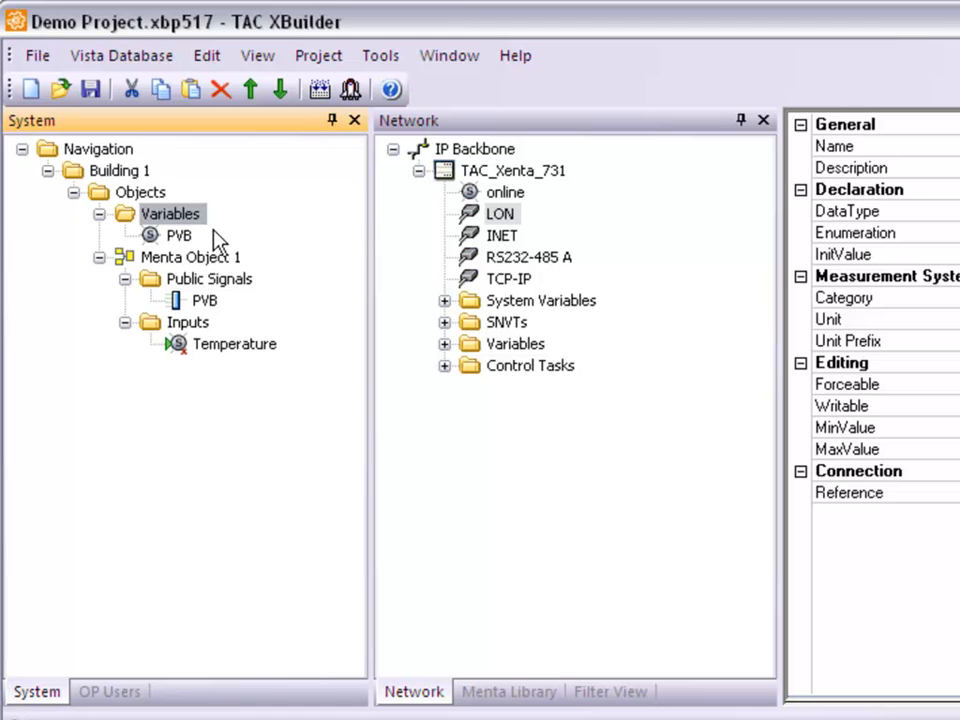
pyautogui.moveTo(228, 350); pyautogui.dragTo(195, 230)
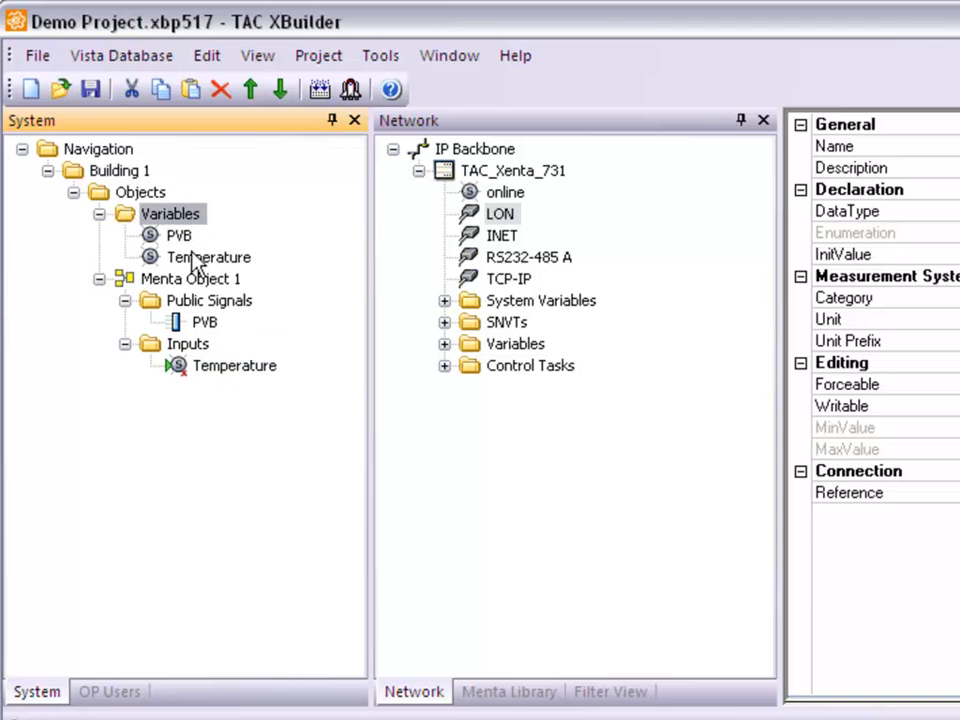
# Add a Xenta 451A IO module to the LON network and expand it.
pyautogui.rightClick(503, 214)
pyautogui.moveTo(568, 345)
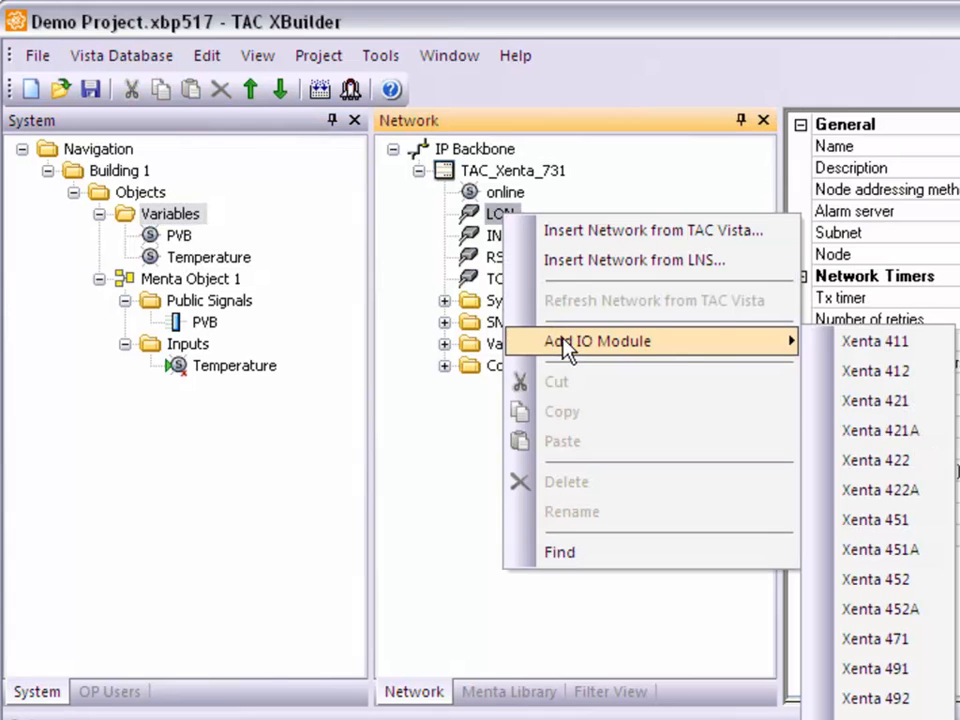
pyautogui.click(921, 527)
pyautogui.click(470, 235)
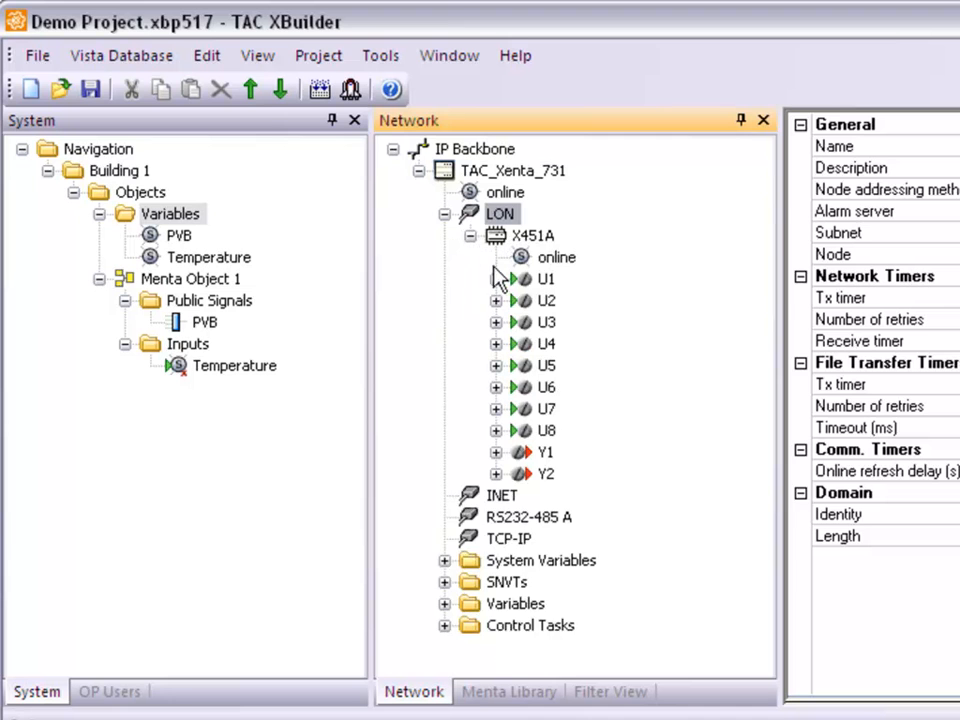
# Connect the X451A module's U1 Value to Building 1's Temperature variable, and that variable to the Menta object's Temperature input.
pyautogui.click(496, 279)
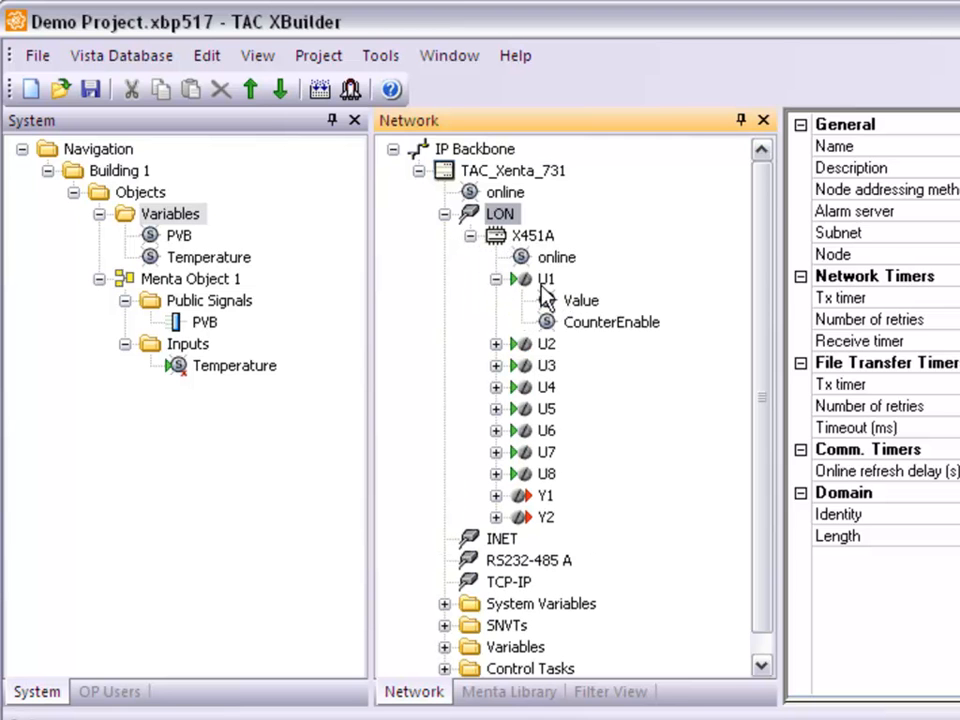
pyautogui.moveTo(562, 300)
pyautogui.mouseDown()
pyautogui.moveTo(568, 312)
pyautogui.moveTo(235, 385)
pyautogui.moveTo(238, 377)
pyautogui.moveTo(214, 377)
pyautogui.moveTo(588, 304)
pyautogui.moveTo(228, 259)
pyautogui.moveTo(247, 375)
pyautogui.mouseUp()
pyautogui.click(600, 569)
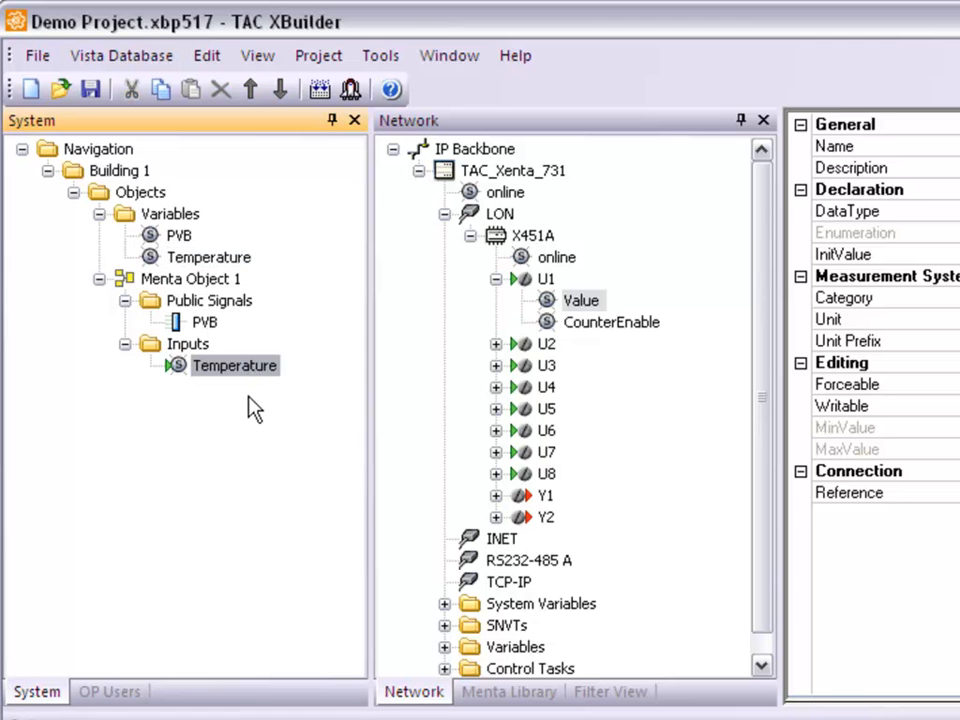
pyautogui.click(188, 364)
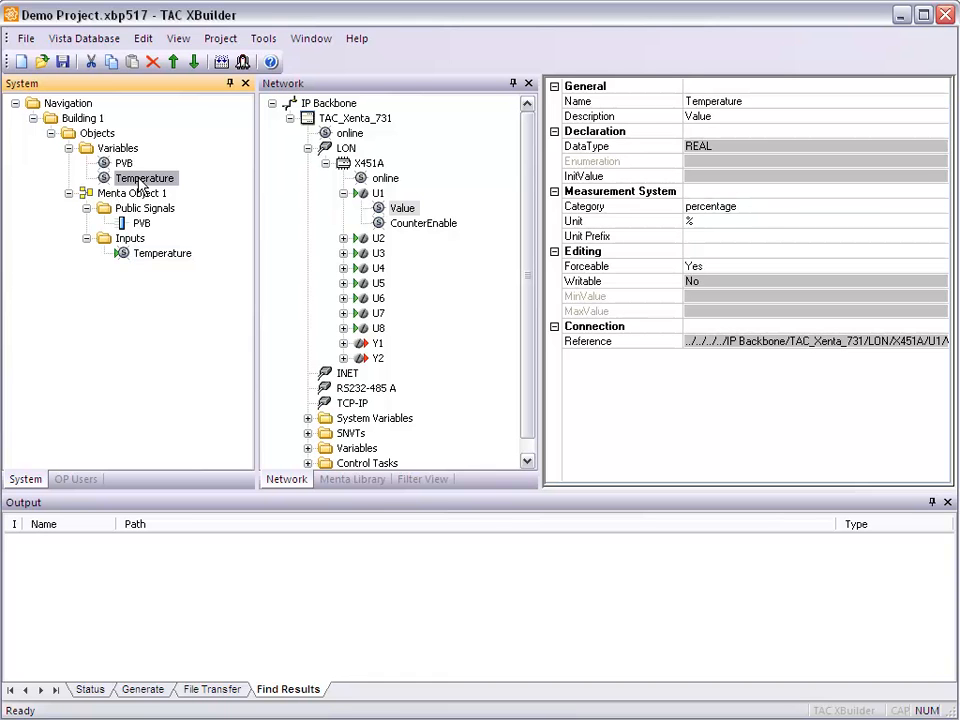
pyautogui.click(140, 180)
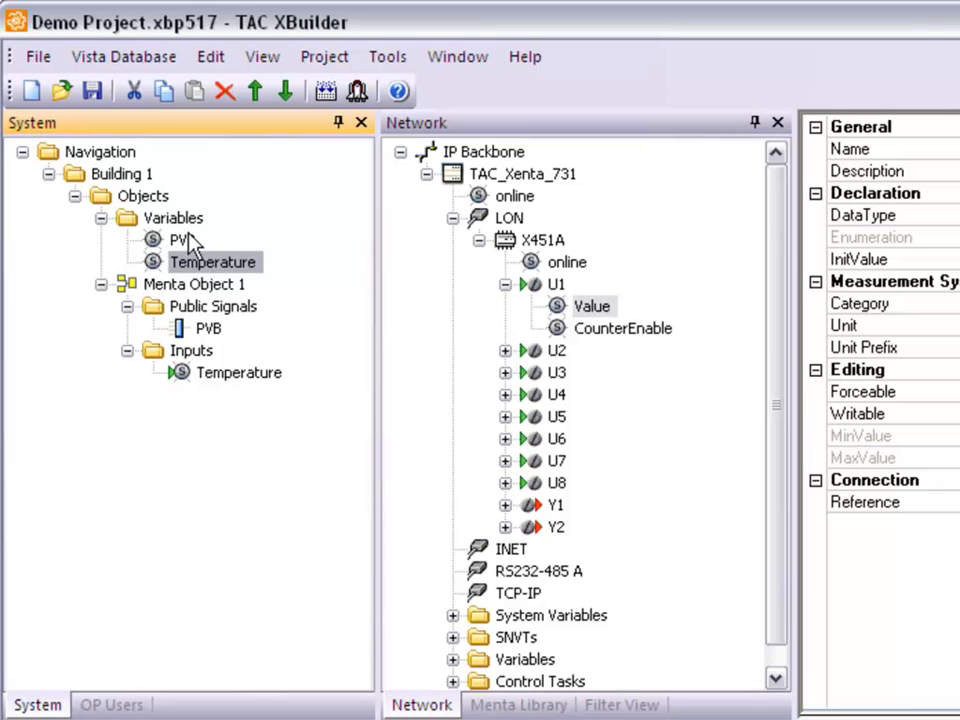
# Copy the Building 1 folder and paste it into the Navigation folder.
pyautogui.rightClick(131, 178)
pyautogui.click(200, 292)
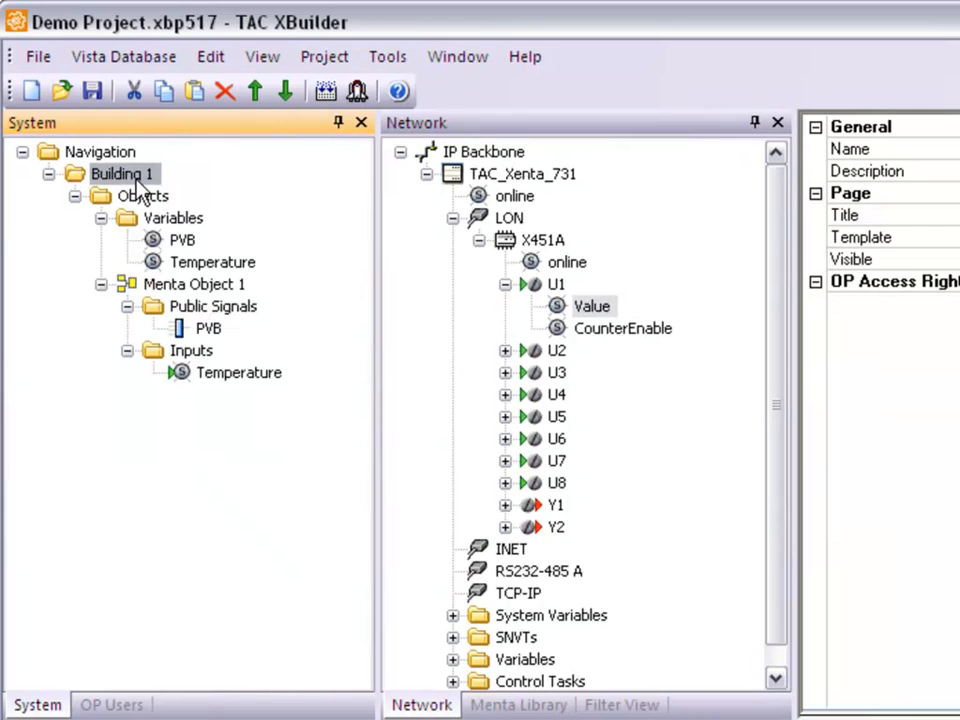
pyautogui.rightClick(130, 153)
pyautogui.click(166, 303)
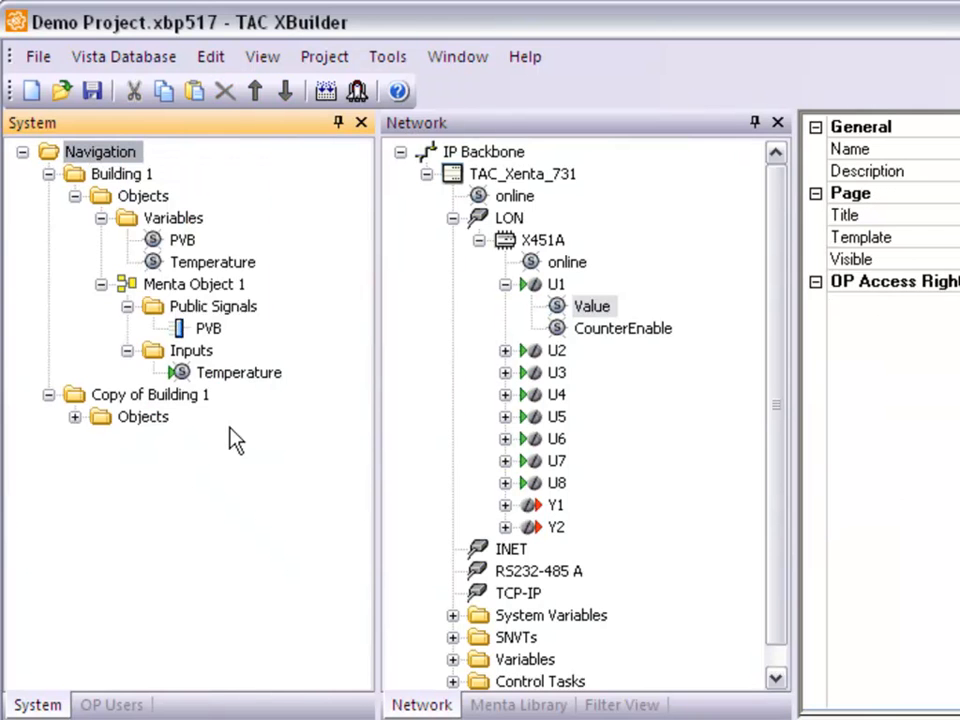
# Rename the copied building folder as Building 2.
pyautogui.click(157, 399)
pyautogui.press('F2')
pyautogui.click(218, 397)
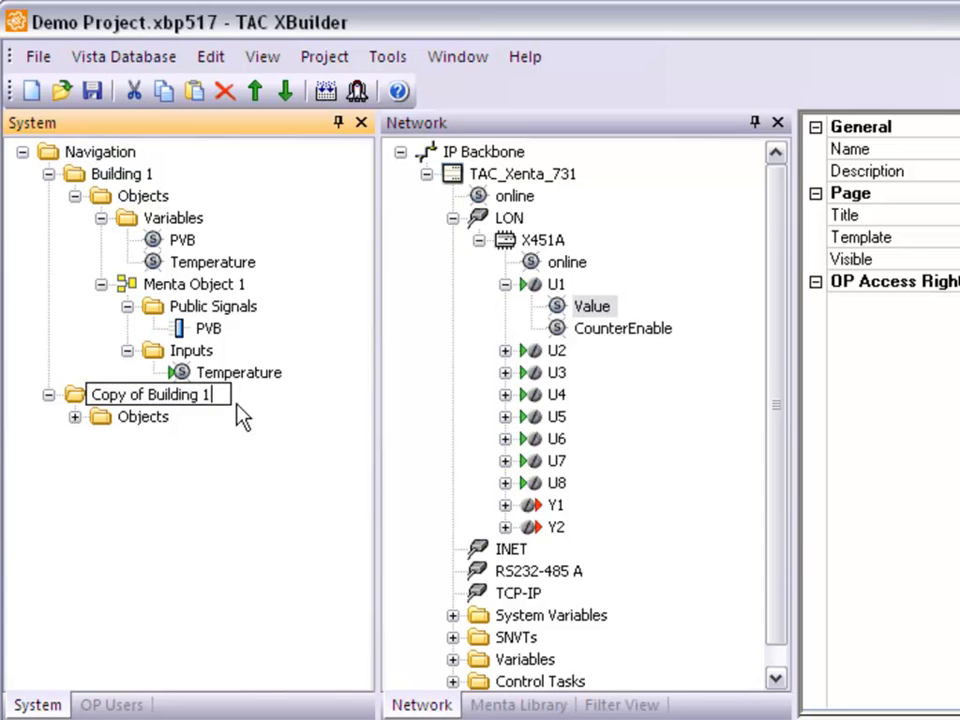
pyautogui.write('2')
pyautogui.press('Left')
pyautogui.press('BackSpace')
pyautogui.press('Left')
pyautogui.press('Left')
pyautogui.press('Left')
pyautogui.press('Left')
pyautogui.press('Left')
pyautogui.press('Left')
pyautogui.press('Left')
pyautogui.press('Left')
pyautogui.press('Left')
pyautogui.press('BackSpace')
pyautogui.press('BackSpace')
pyautogui.press('BackSpace')
pyautogui.press('BackSpace')
pyautogui.press('BackSpace')
pyautogui.press('BackSpace')
pyautogui.press('BackSpace')
pyautogui.press('BackSpace')
pyautogui.press('Return')
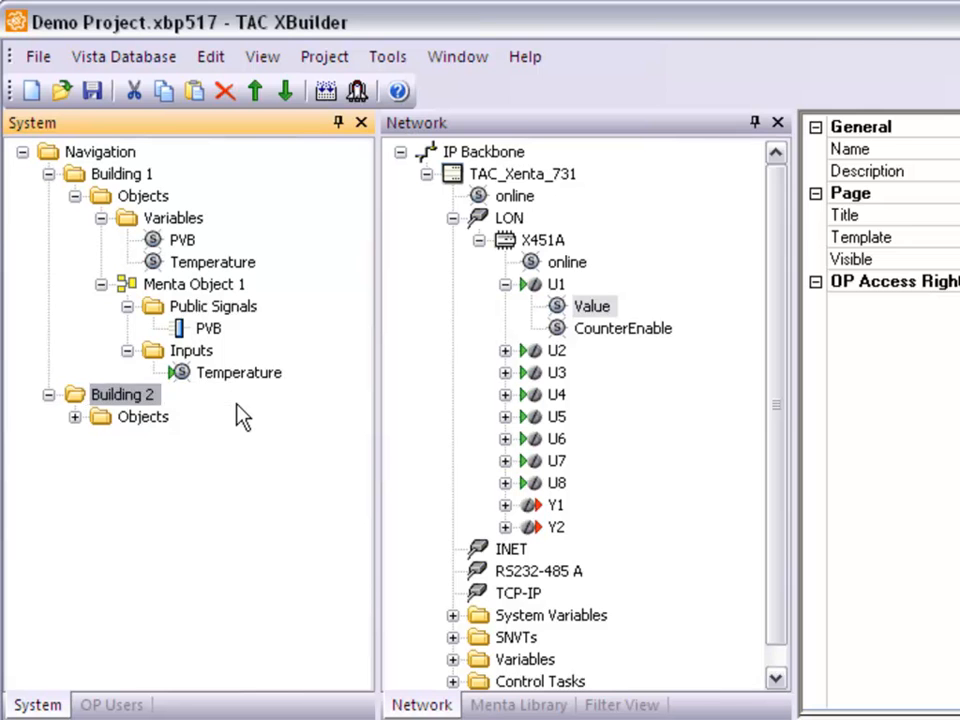
# Expand Building 2's Objects folder down to the Variables, Public Signals and Inputs contents of its Menta object.
pyautogui.press('Down')
pyautogui.press('Right')
pyautogui.press('Down')
pyautogui.press('Right')
pyautogui.press('Down')
pyautogui.press('Down')
pyautogui.press('Down')
pyautogui.press('Right')
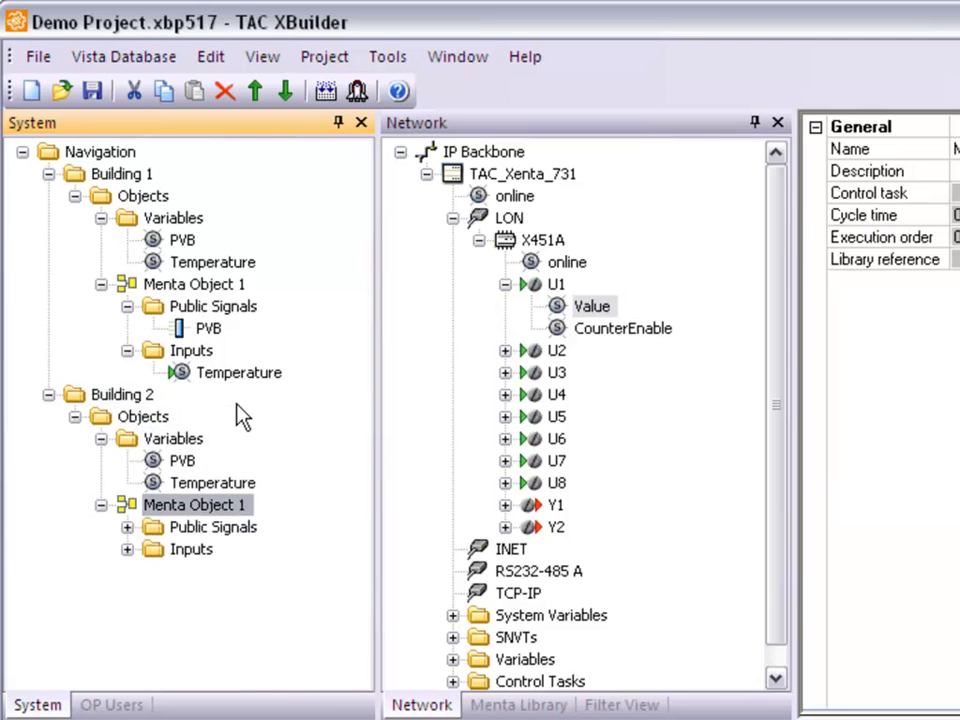
pyautogui.press('Down')
pyautogui.press('Down')
pyautogui.press('Right')
pyautogui.press('Up')
pyautogui.press('Right')
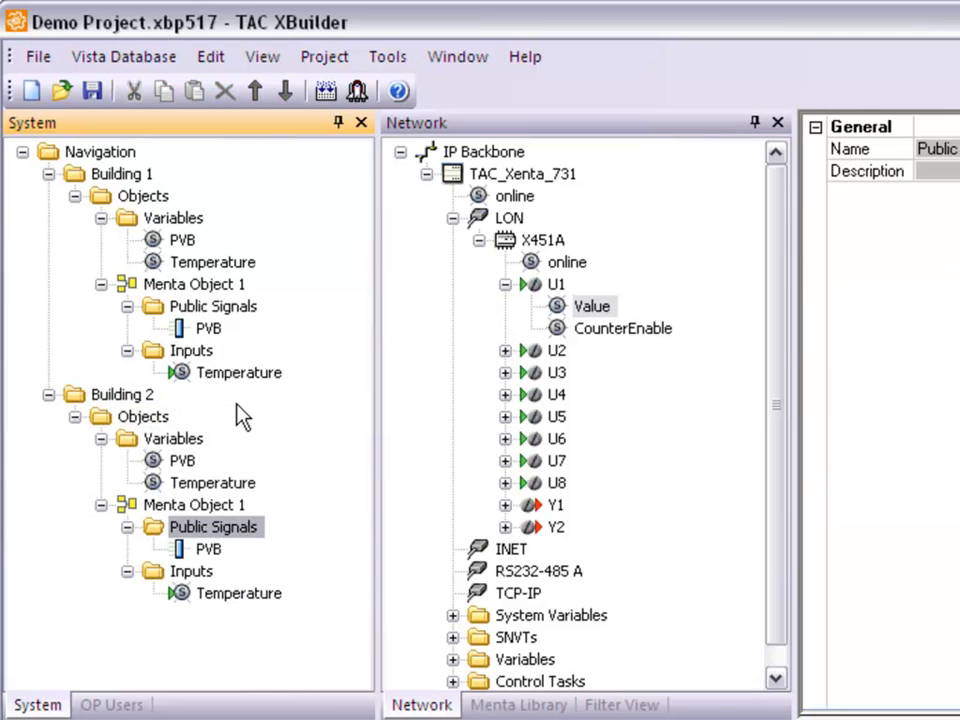
# Examine the connection references of the PVB variable and the Menta object's Temperature input in Building 2.
pyautogui.click(238, 510)
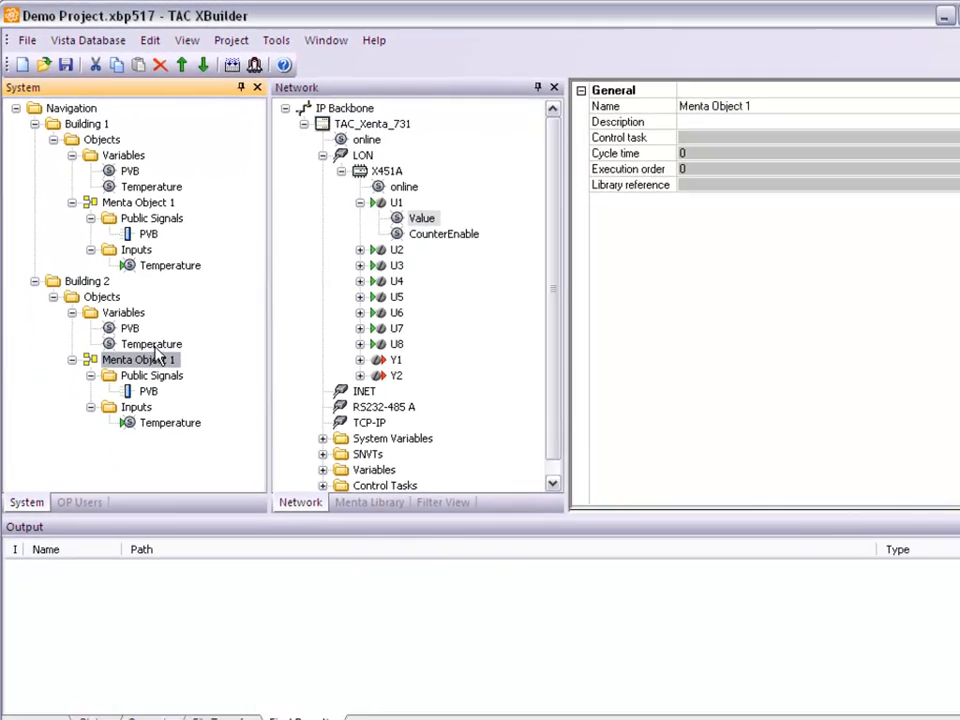
pyautogui.click(124, 315)
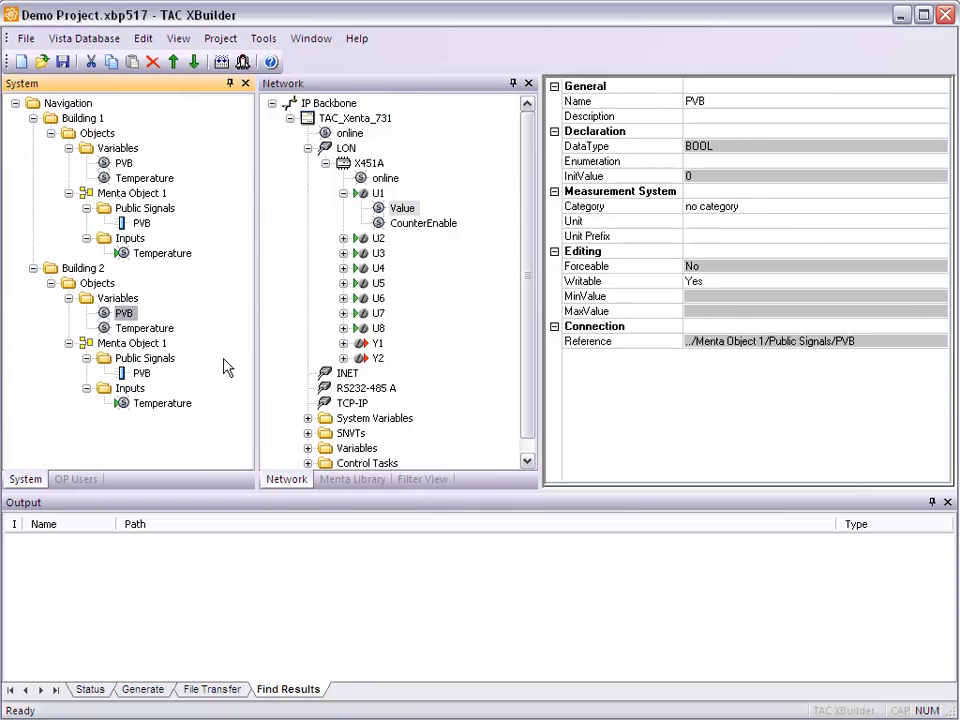
pyautogui.click(150, 405)
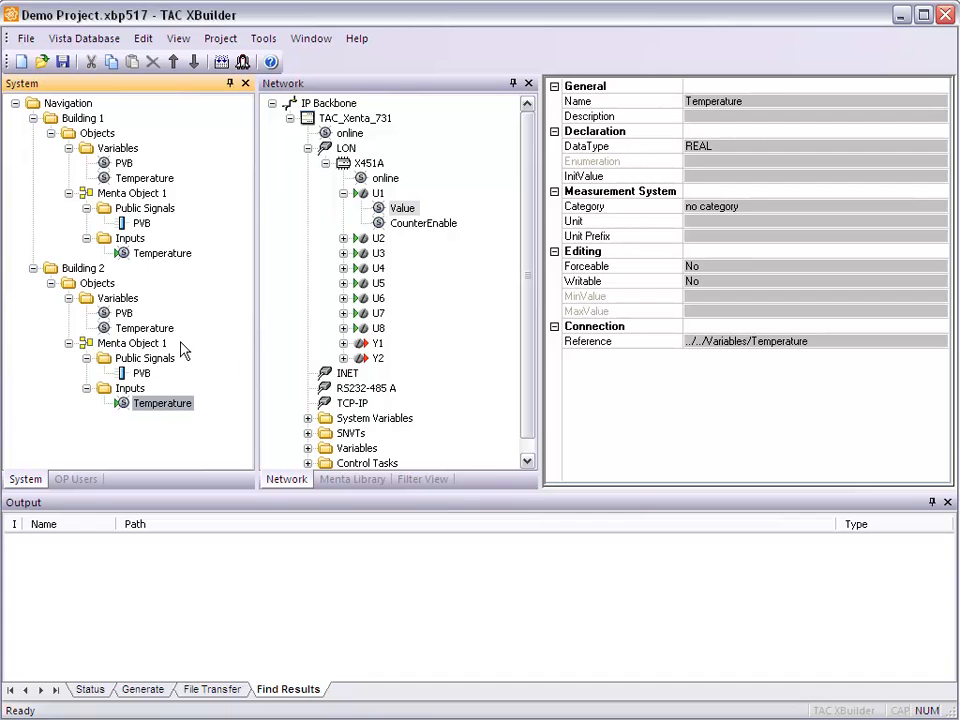
# Connect the X451A module's U2 Value to the Temperature variable in Building 2, and select that building's Menta object.
pyautogui.click(344, 239)
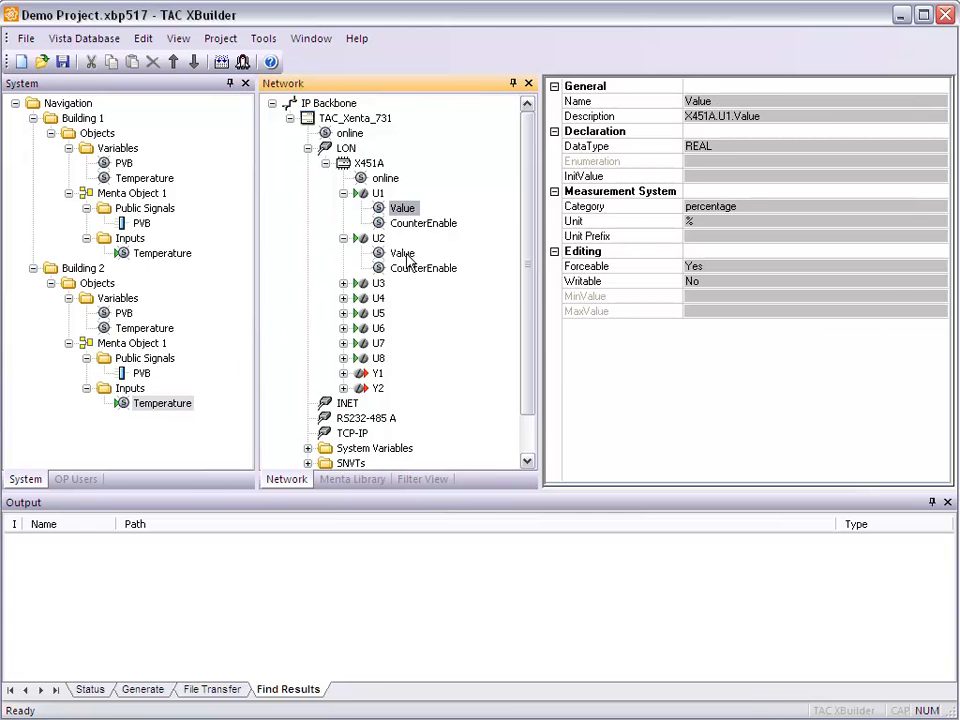
pyautogui.moveTo(407, 260); pyautogui.dragTo(176, 341)
pyautogui.click(437, 394)
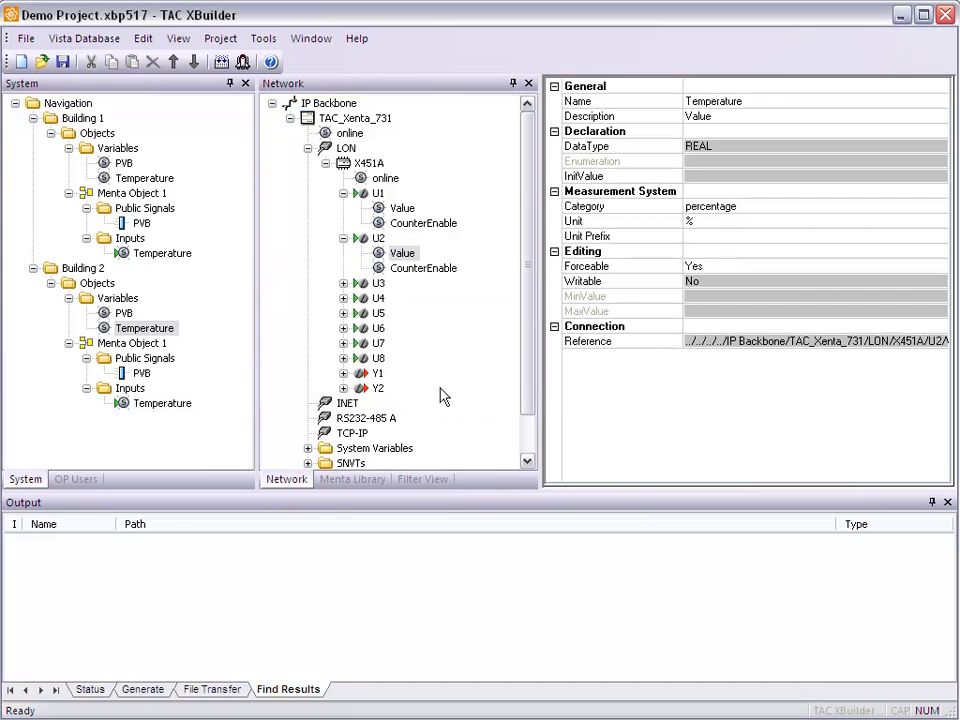
pyautogui.click(150, 346)
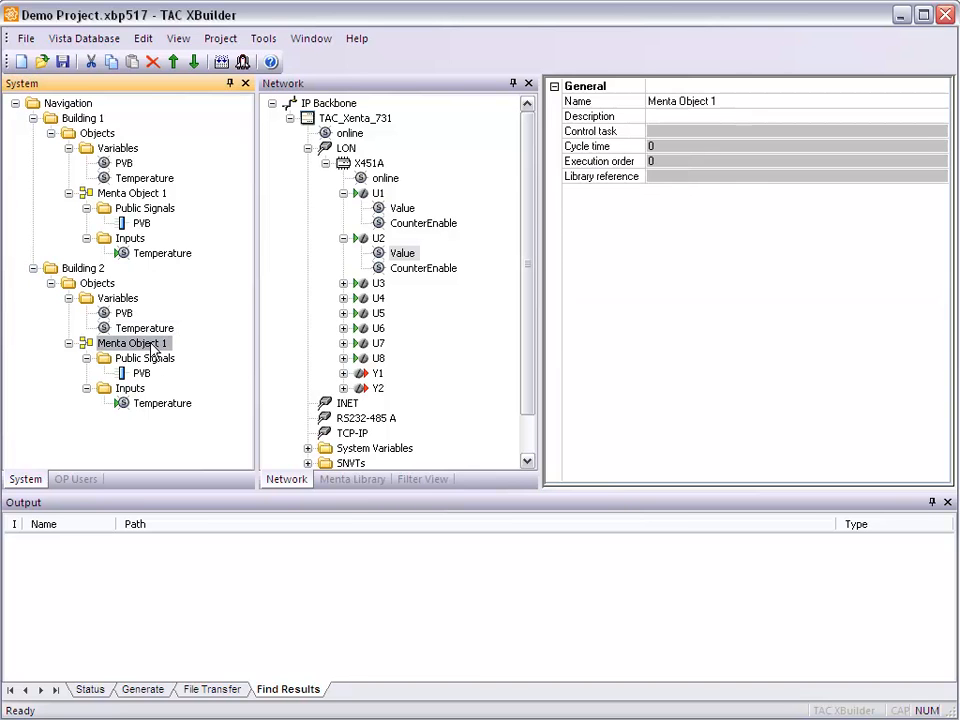
# Connect the X451A module's U4 Value to Building 2's Temperature variable, replacing its existing reference.
pyautogui.click(152, 329)
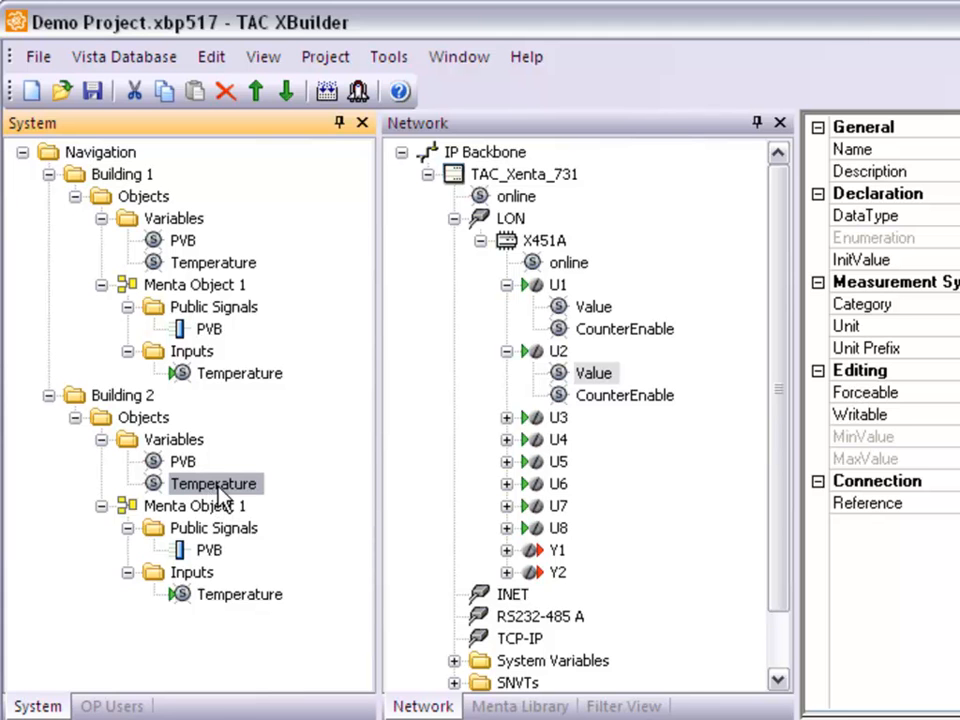
pyautogui.click(507, 440)
pyautogui.moveTo(580, 461); pyautogui.dragTo(240, 484)
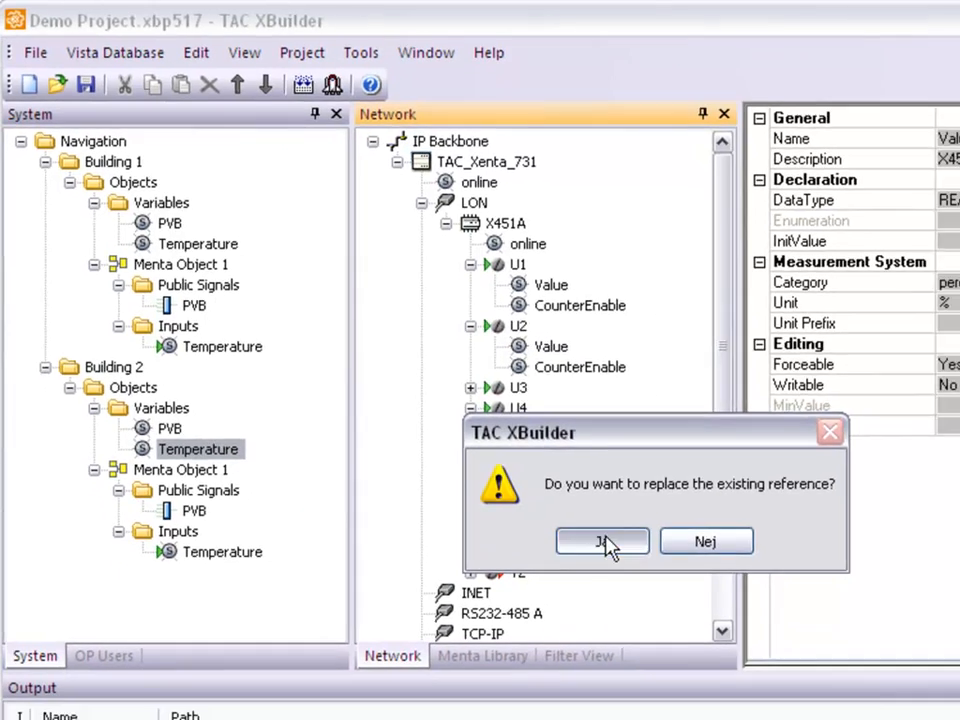
pyautogui.click(604, 541)
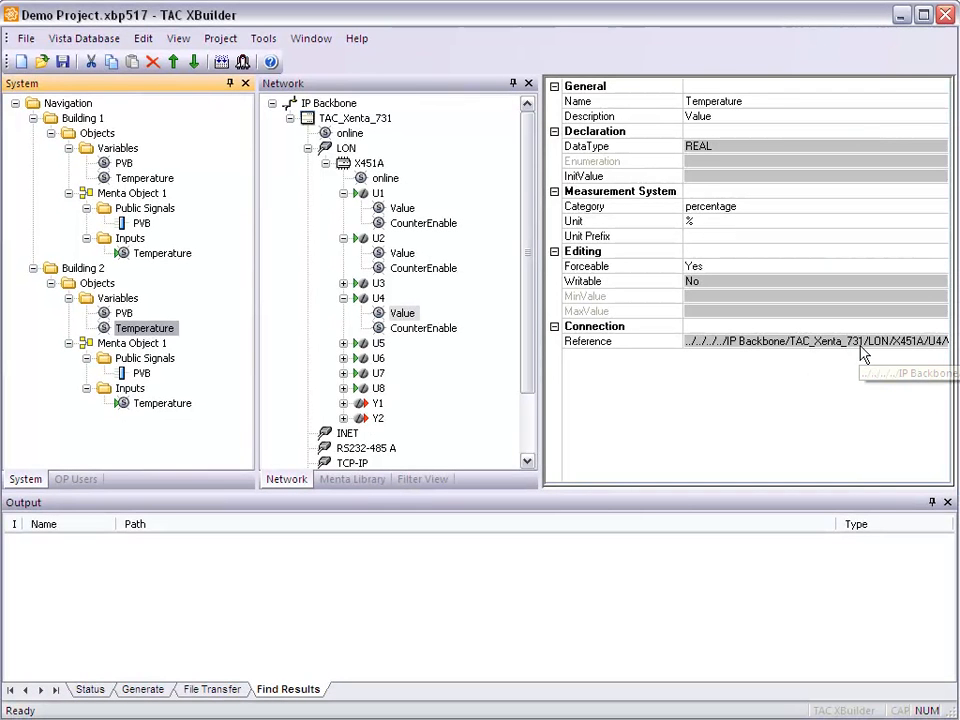
# Check the connection reference of the Temperature variable in Building 2.
pyautogui.click(918, 342)
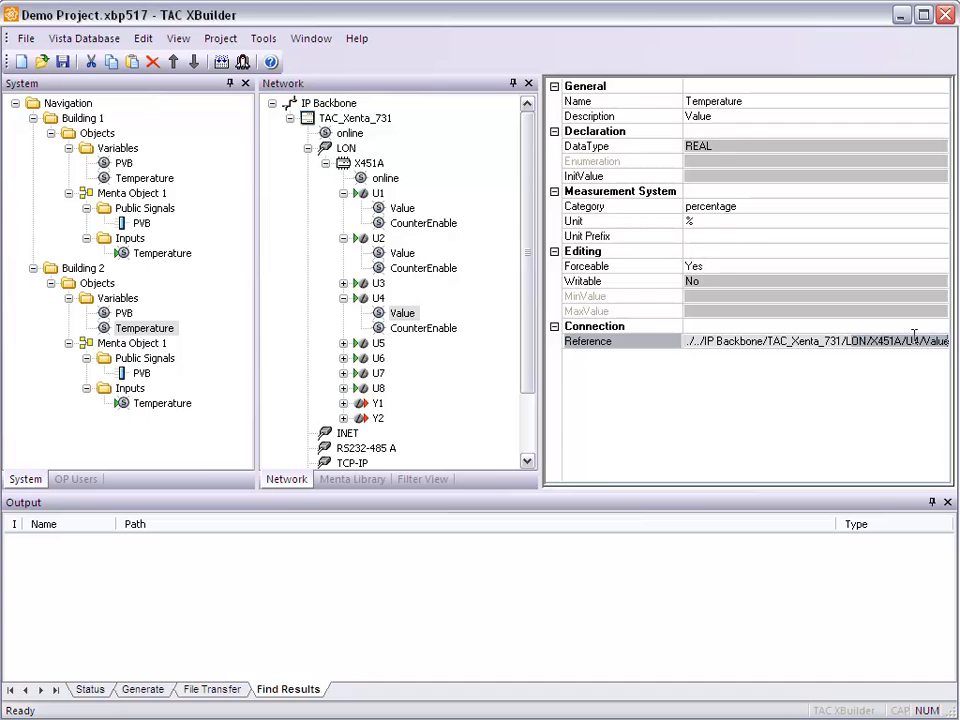
pyautogui.click(138, 418)
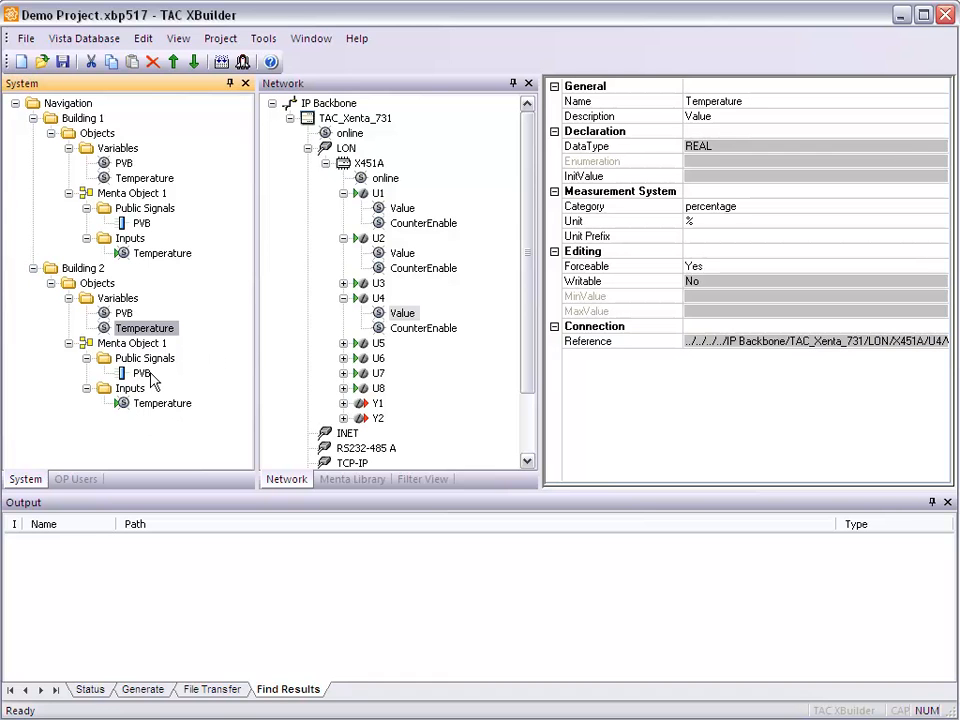
pyautogui.click(145, 329)
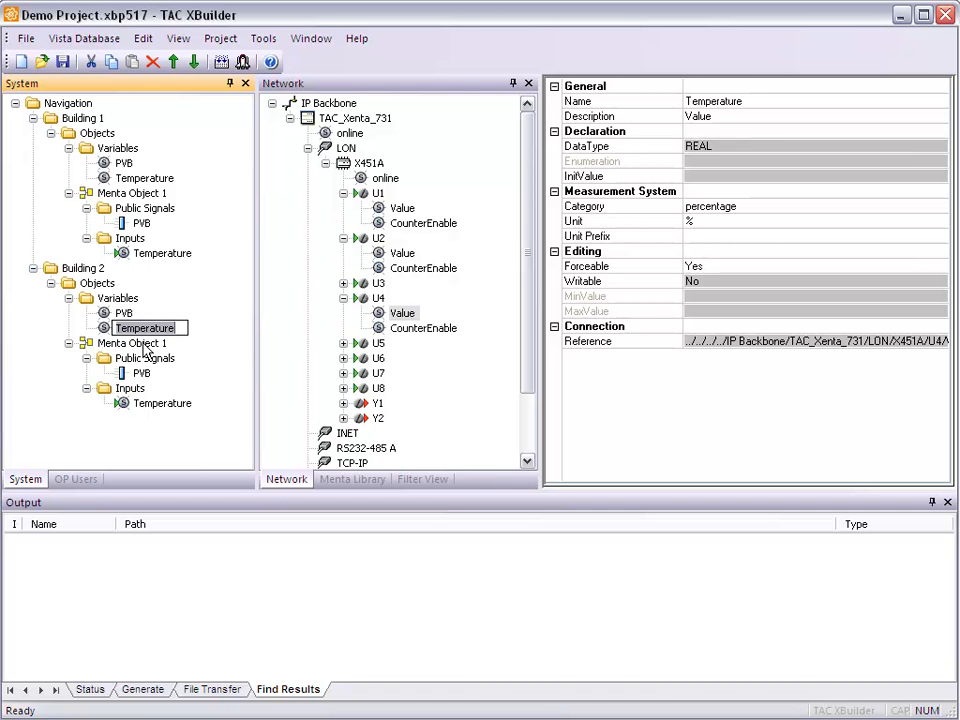
pyautogui.click(191, 335)
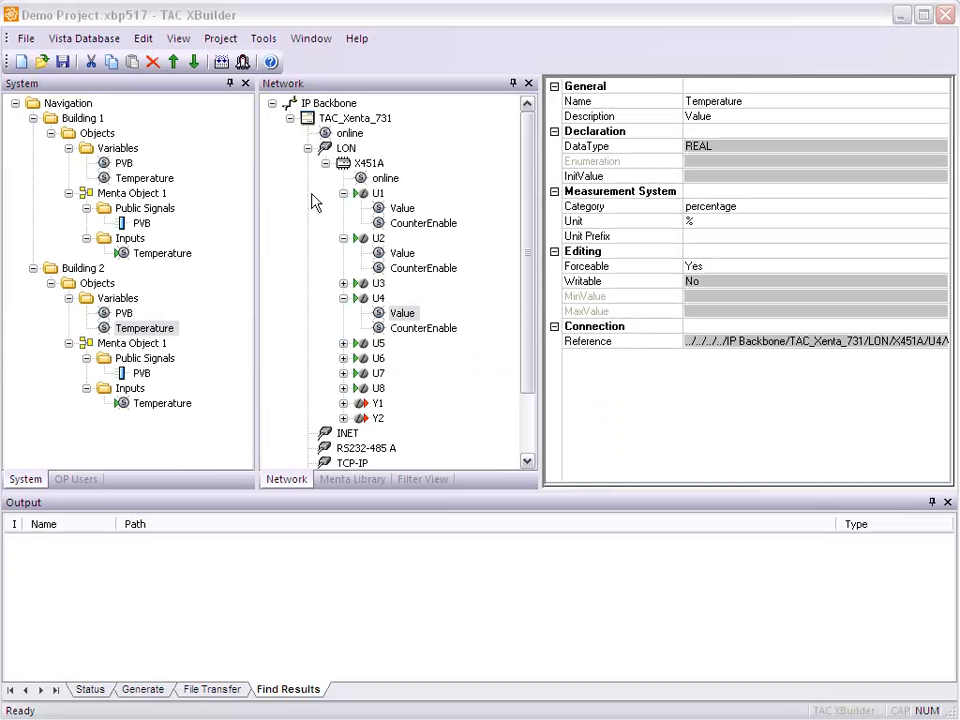
# Collapse the LON branch of the network and compare the properties of Building 1's and Building 2's Menta objects.
pyautogui.click(308, 148)
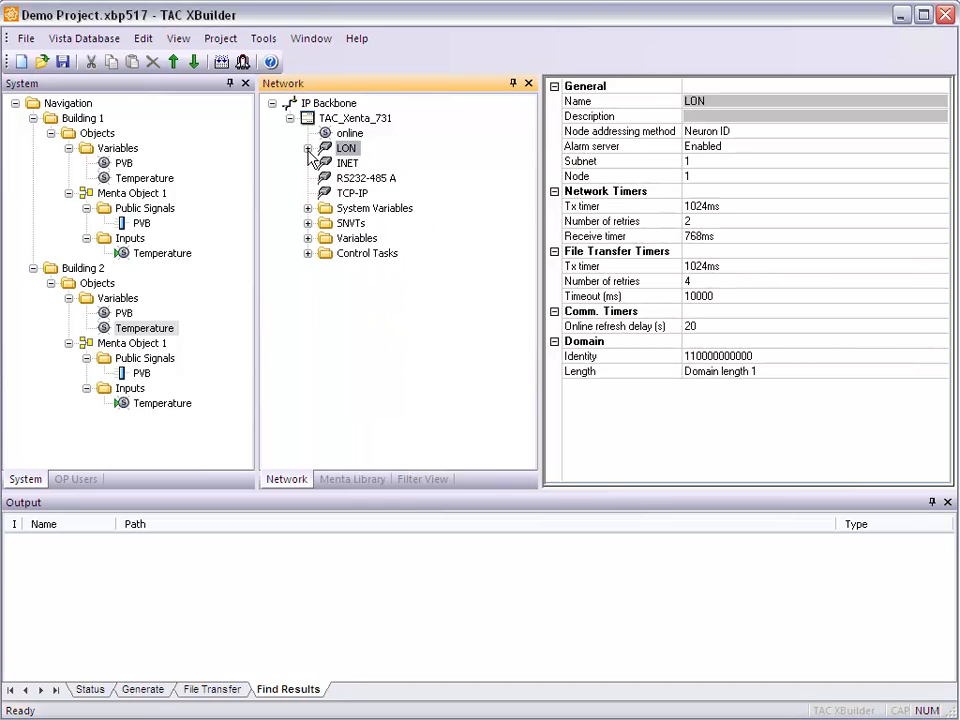
pyautogui.click(33, 118)
pyautogui.click(33, 133)
pyautogui.click(33, 133)
pyautogui.click(33, 118)
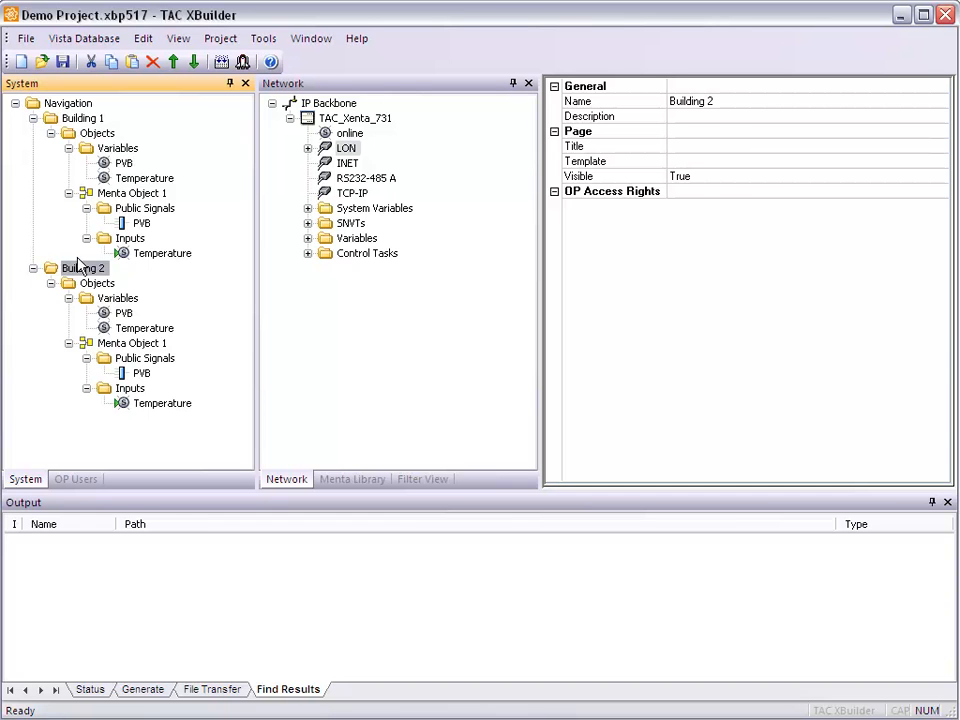
pyautogui.click(100, 194)
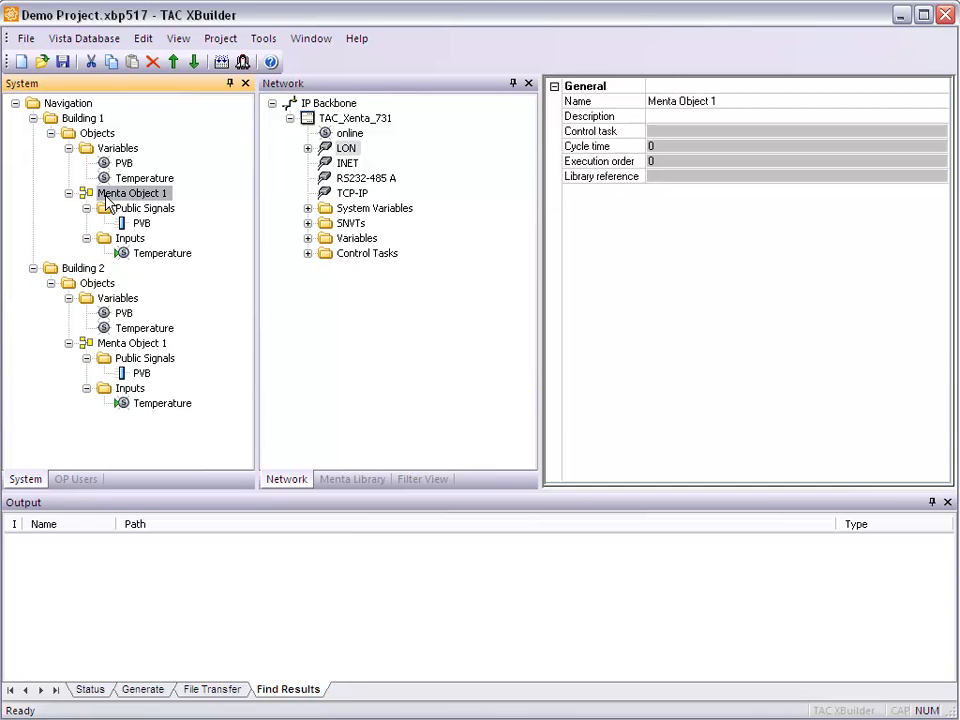
pyautogui.click(113, 345)
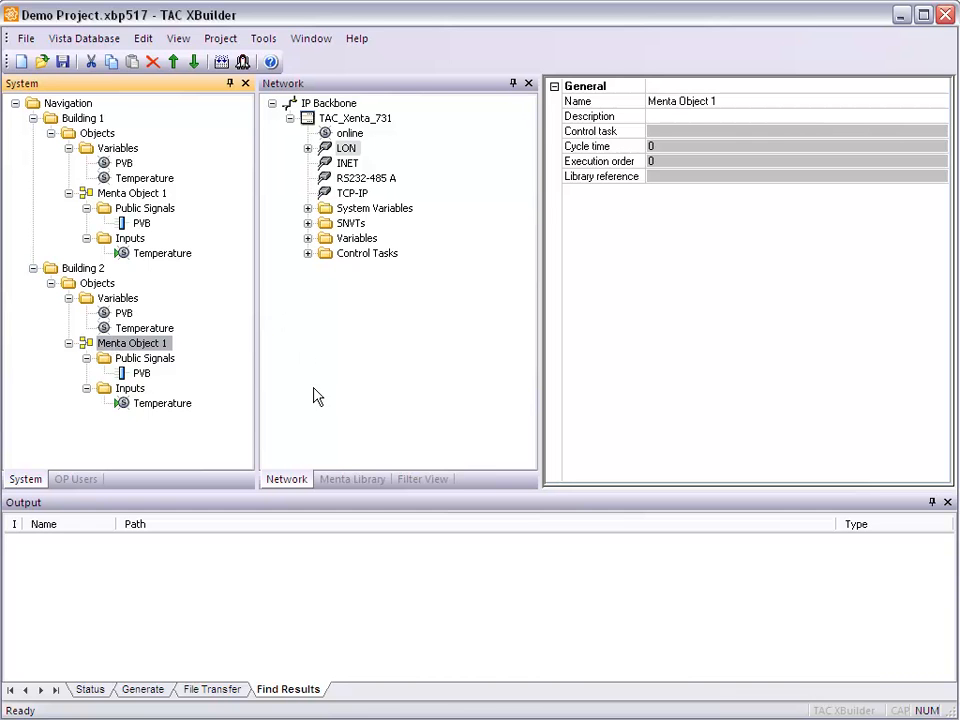
# Switch to the Menta Library and add a new Menta library object to it.
pyautogui.click(350, 484)
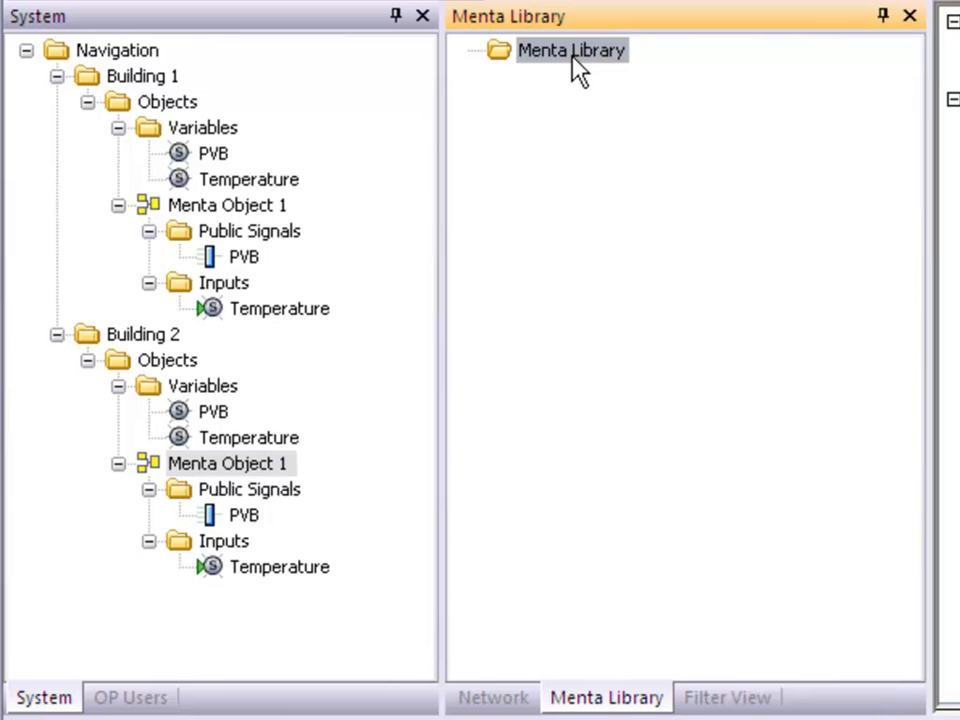
pyautogui.rightClick(579, 70)
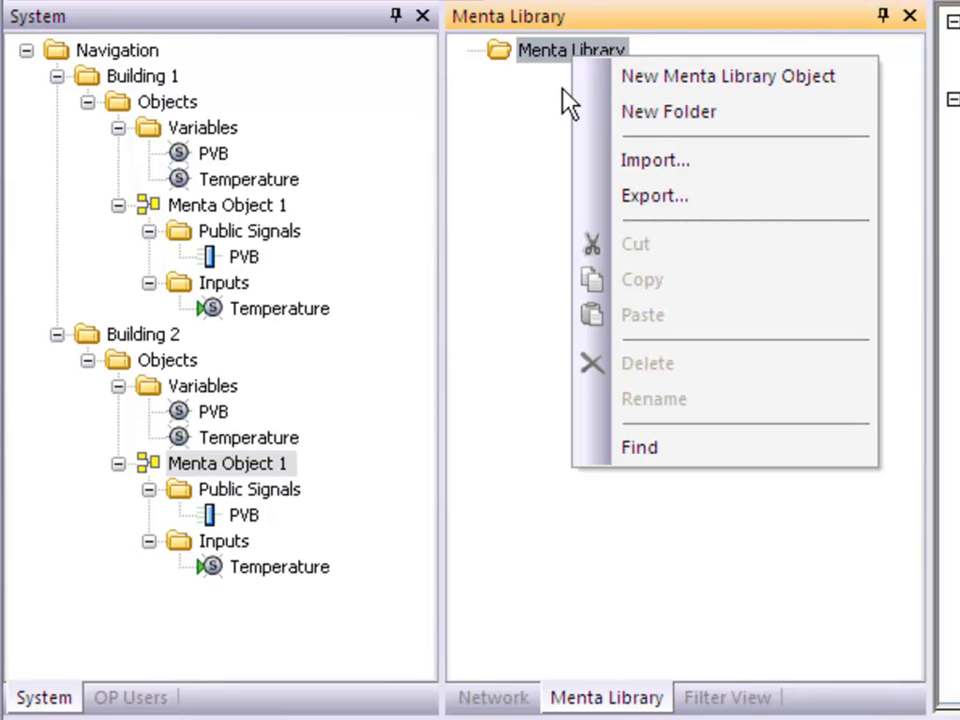
pyautogui.click(564, 101)
pyautogui.rightClick(578, 50)
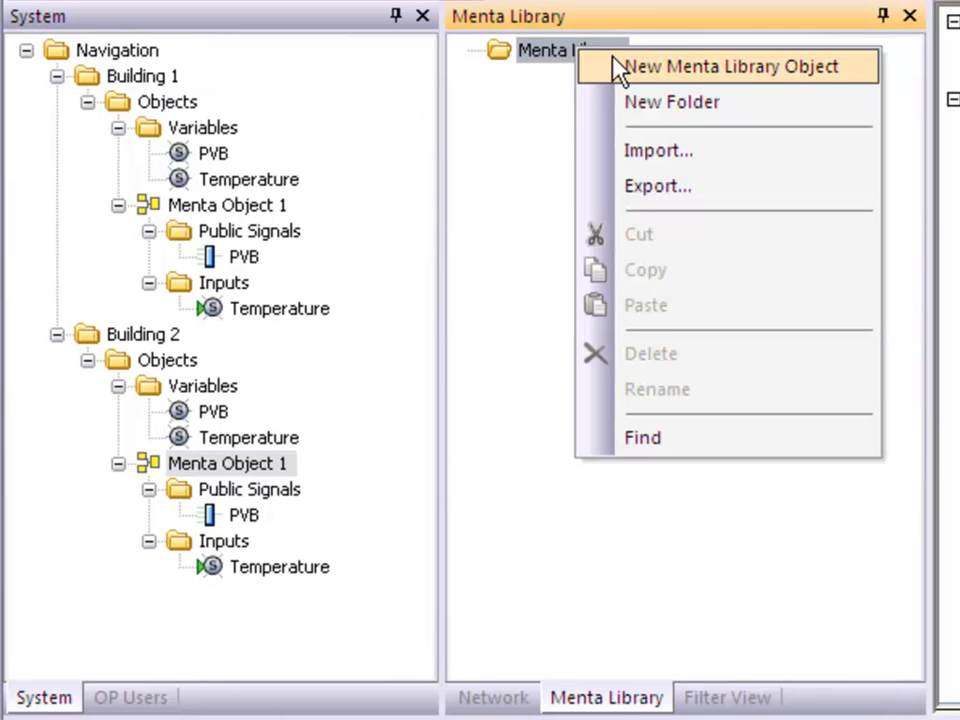
pyautogui.click(619, 68)
pyautogui.press('Return')
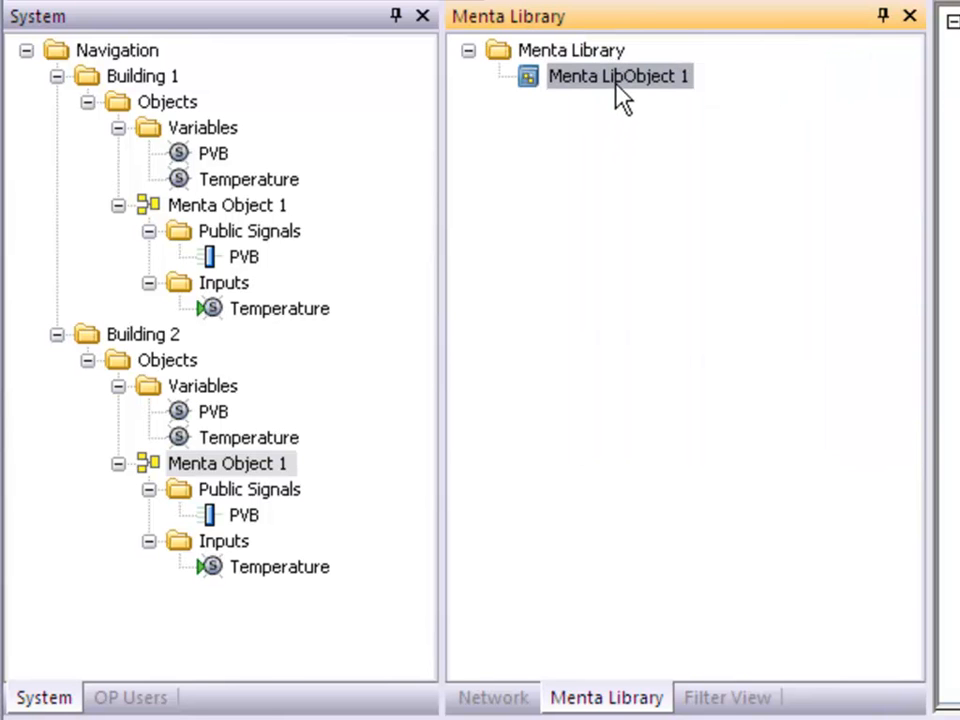
# Rename the new Menta library object as ZoneControl.
pyautogui.rightClick(619, 83)
pyautogui.click(594, 96)
pyautogui.press('F2')
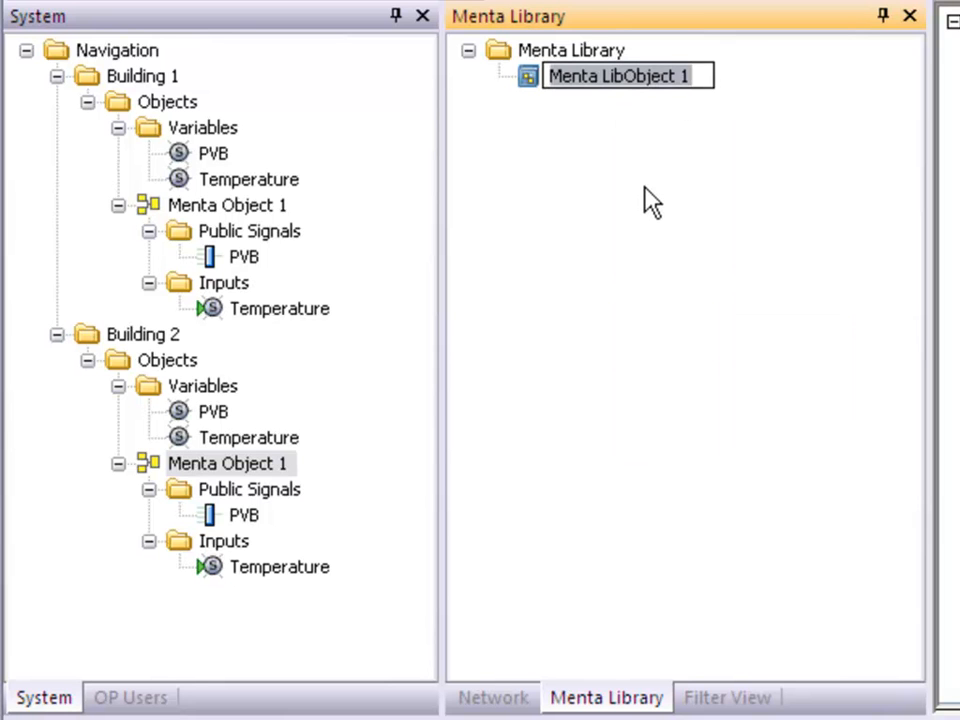
pyautogui.write('ZoneControl')
pyautogui.press('Return')
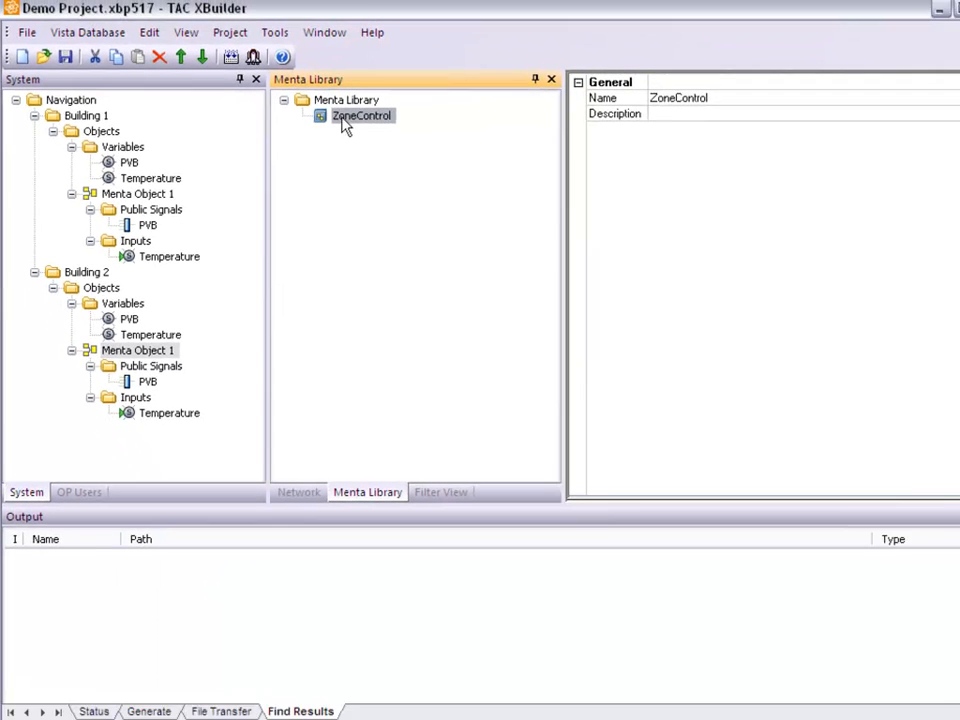
# Open ZoneControl for editing in TAC Menta and place an RI block with an RO block level to its right.
pyautogui.rightClick(345, 124)
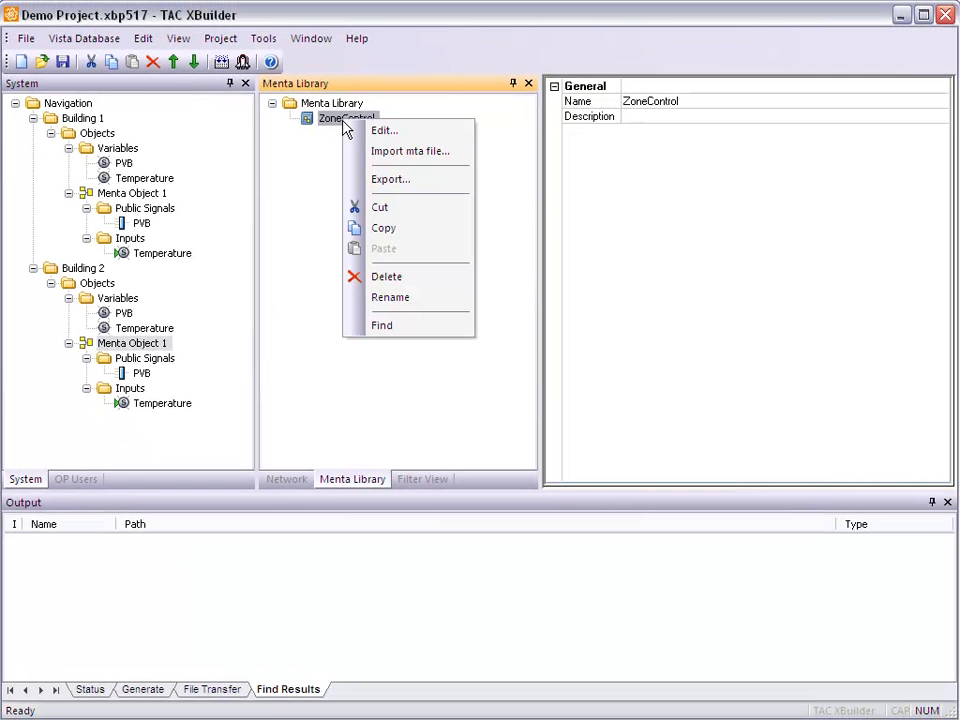
pyautogui.click(401, 134)
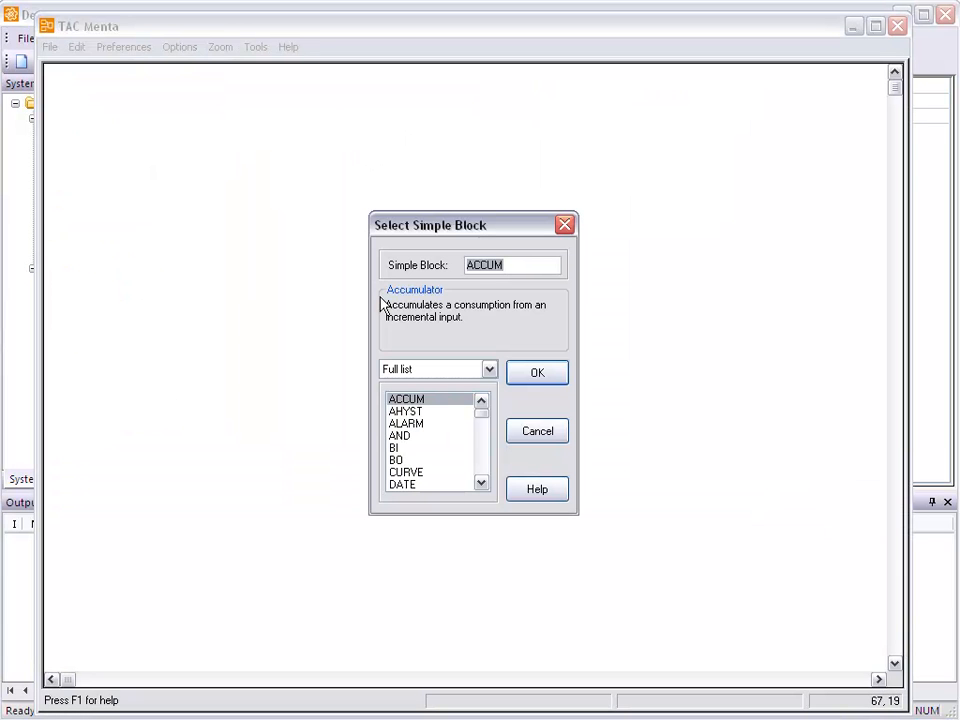
pyautogui.write('ri')
pyautogui.press('Return')
pyautogui.doubleClick(391, 317)
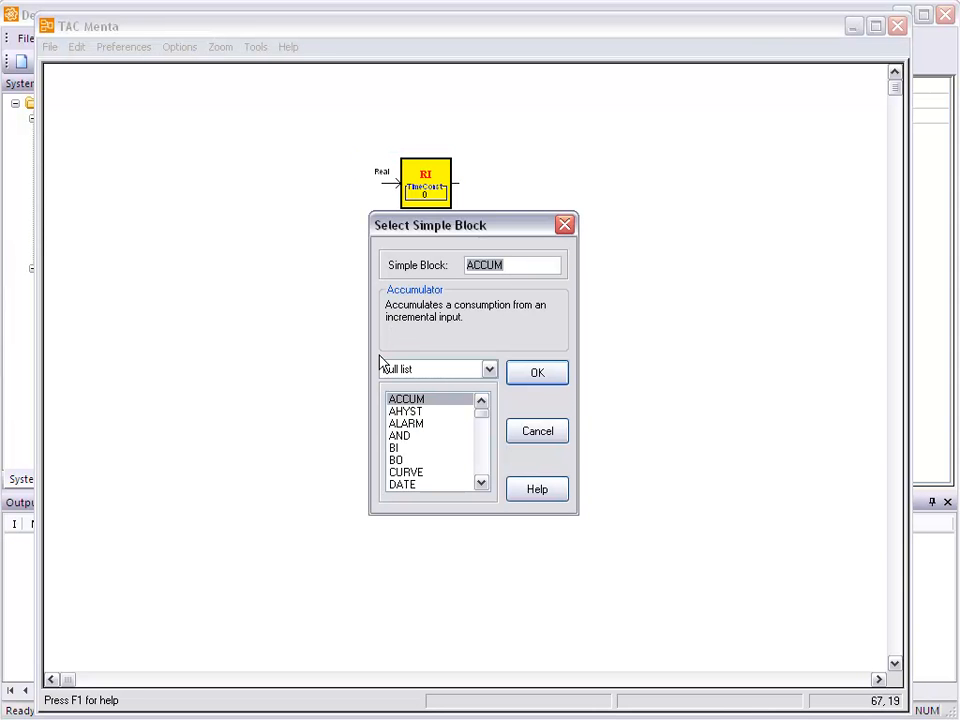
pyautogui.write('ro')
pyautogui.press('Return')
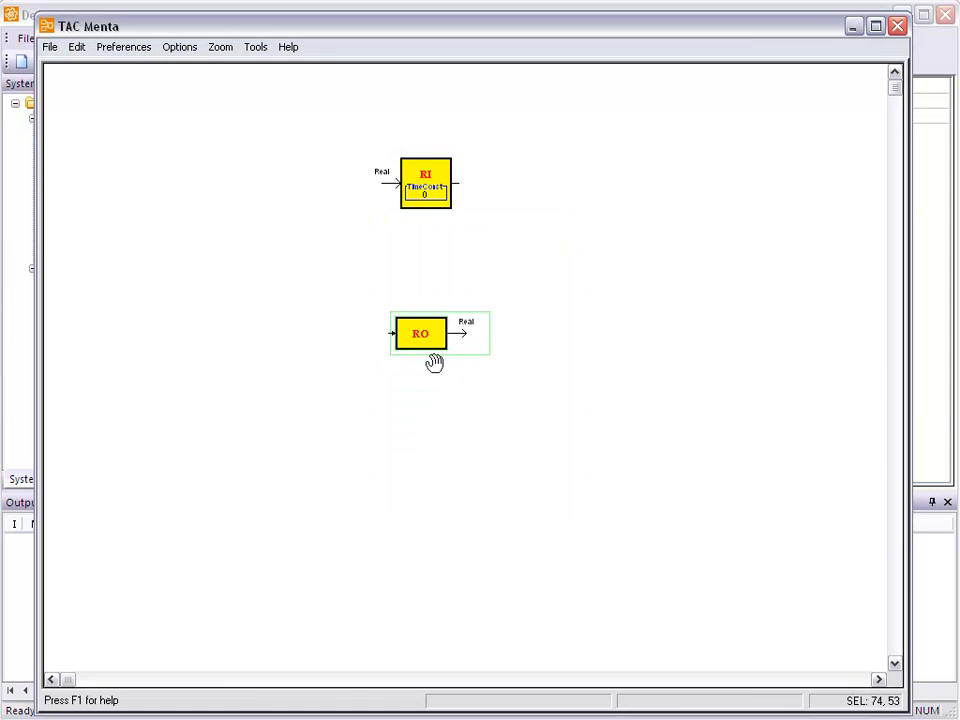
pyautogui.moveTo(422, 332); pyautogui.dragTo(600, 184)
# Set the RI block's identifier to RI_Input and the RO block's identifier to RO_Output.
pyautogui.doubleClick(441, 184)
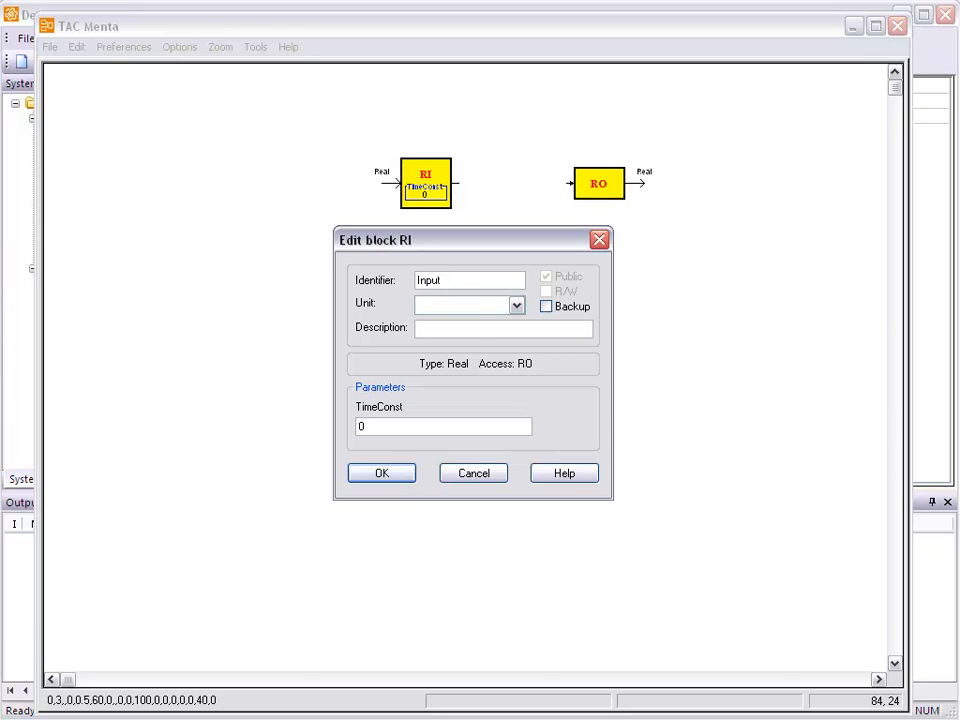
pyautogui.press('Return')
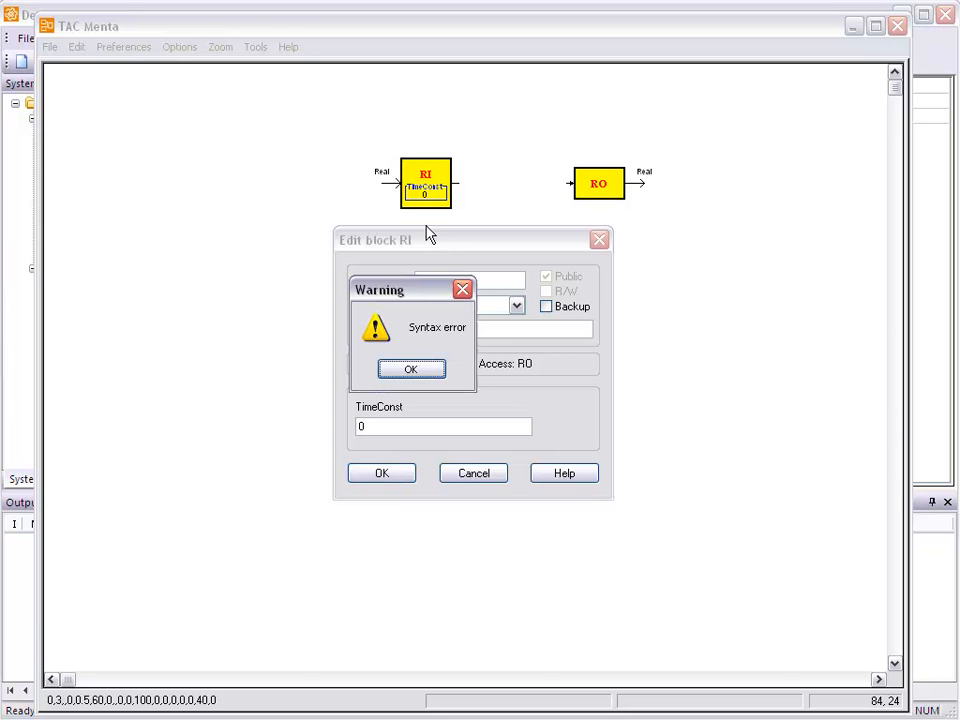
pyautogui.click(428, 372)
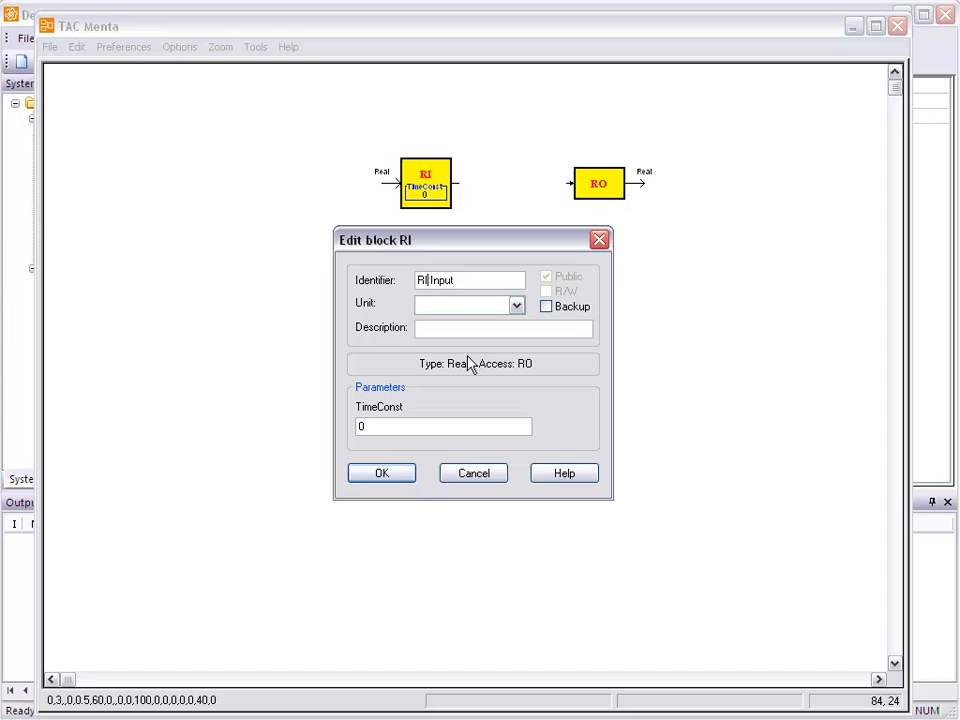
pyautogui.press('BackSpace')
pyautogui.write('_')
pyautogui.press('Return')
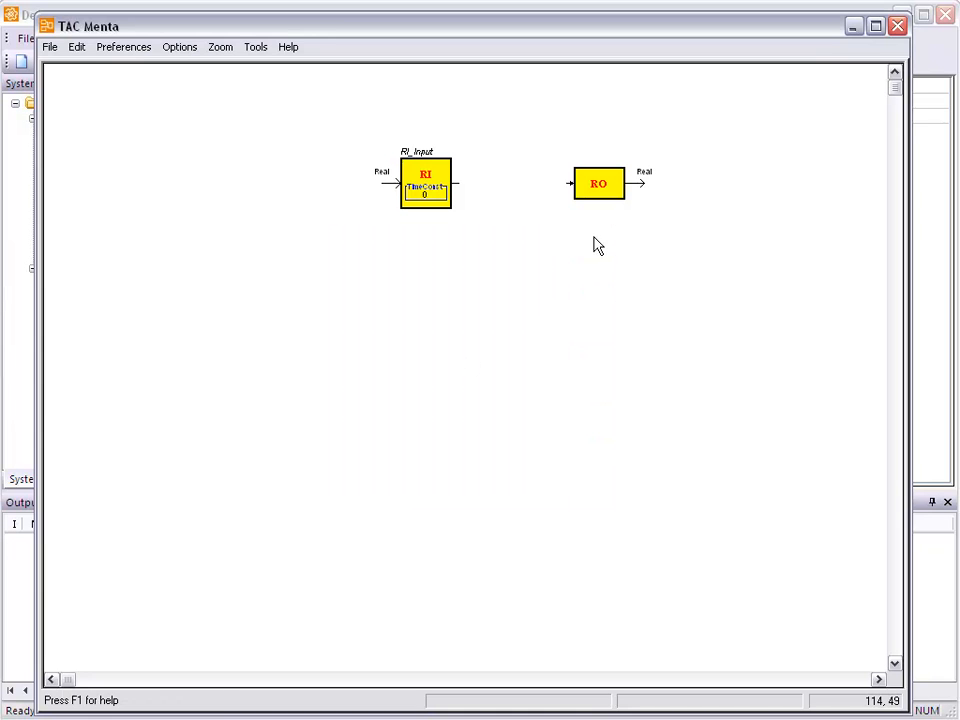
pyautogui.doubleClick(598, 184)
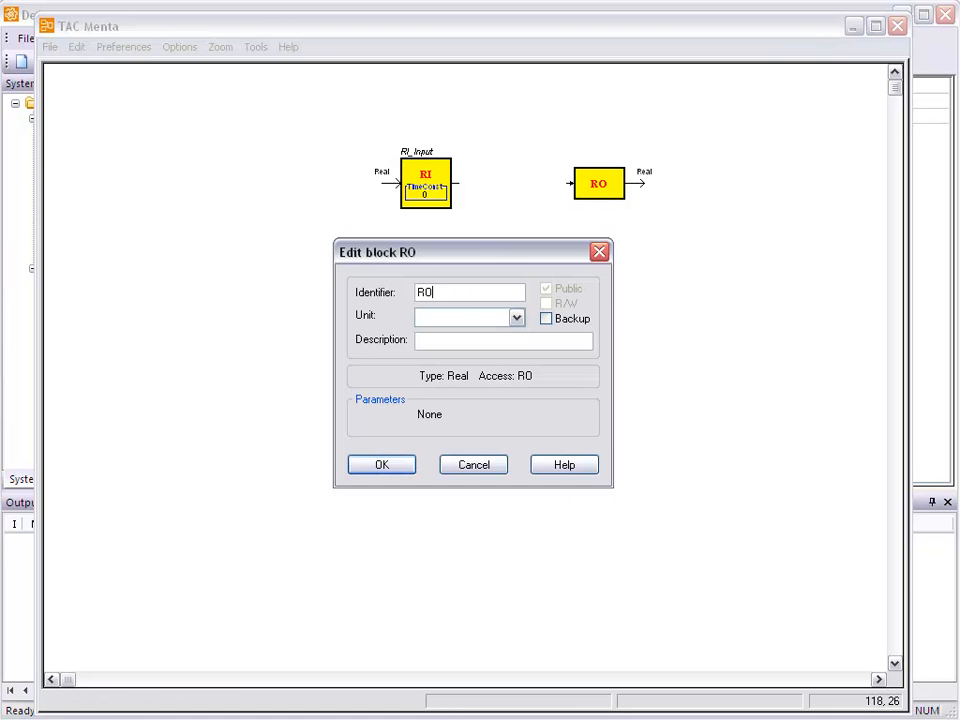
pyautogui.press('Return')
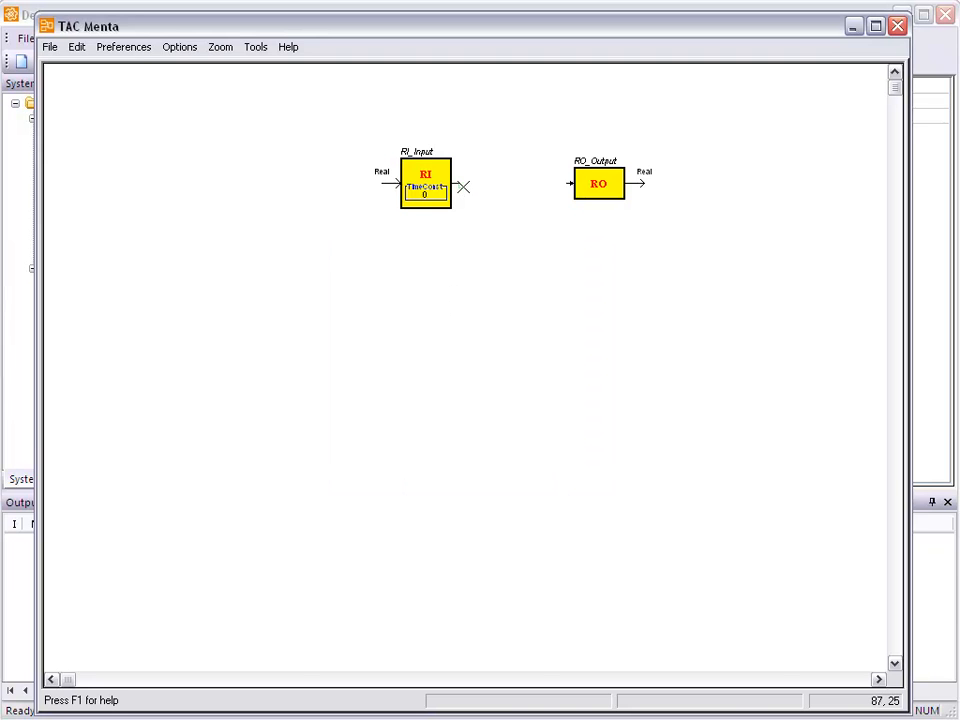
# Connect RI_Input's output to RO_Output's input, and move both blocks together further left in the diagram.
pyautogui.click(571, 183)
pyautogui.moveTo(319, 129); pyautogui.dragTo(666, 231)
pyautogui.moveTo(619, 193); pyautogui.dragTo(423, 225)
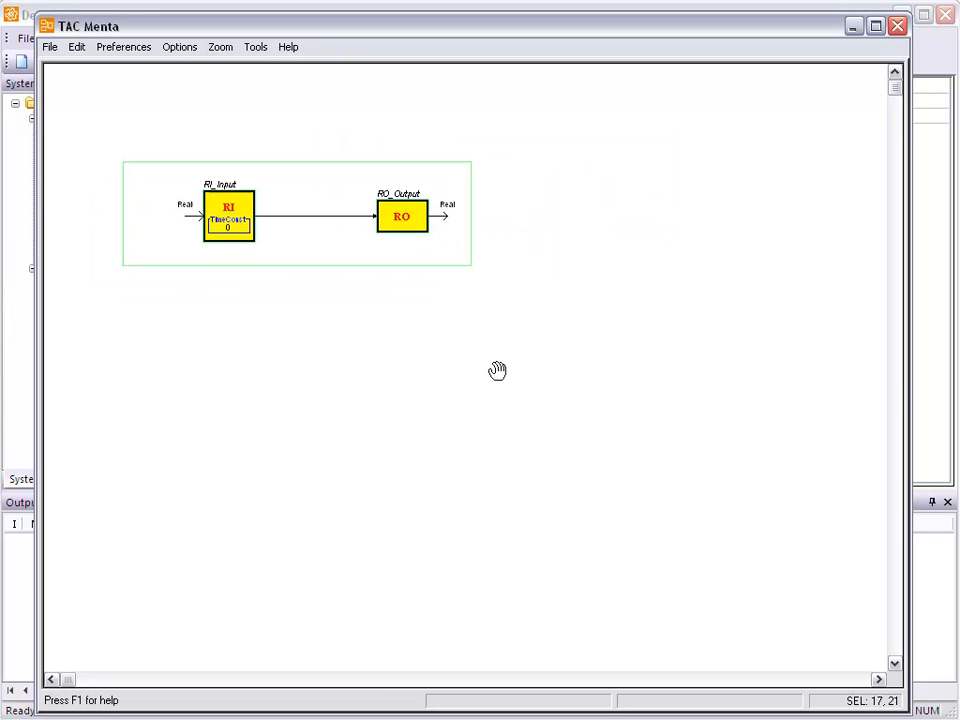
pyautogui.click(497, 371)
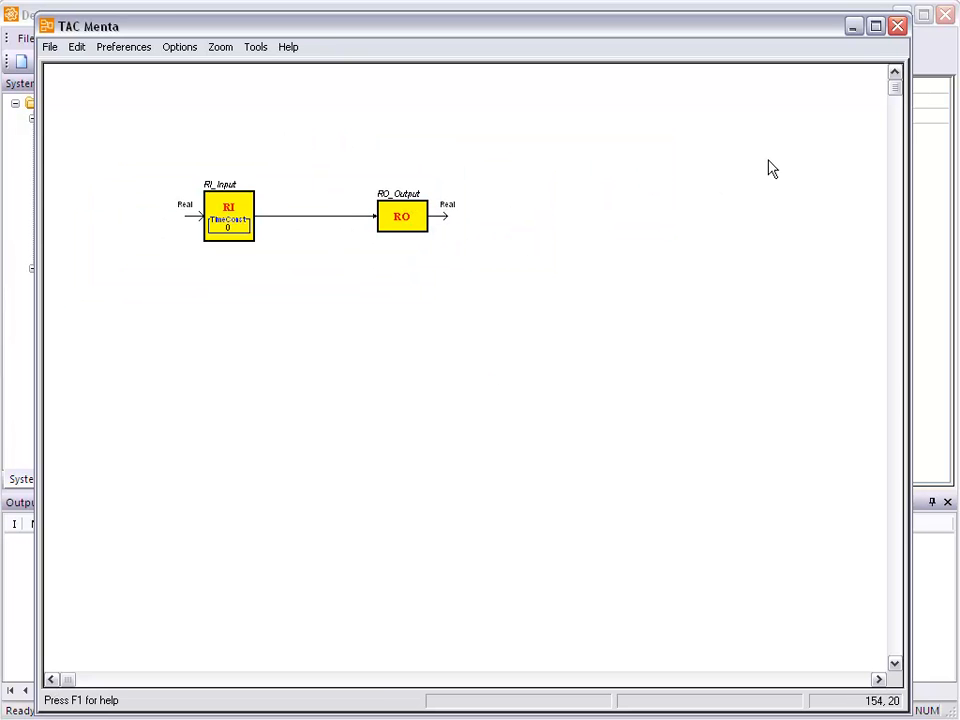
# Close the Menta diagram with its changes saved, and expand ZoneControl's Inputs and Outputs folders in XBuilder.
pyautogui.click(897, 30)
pyautogui.click(362, 368)
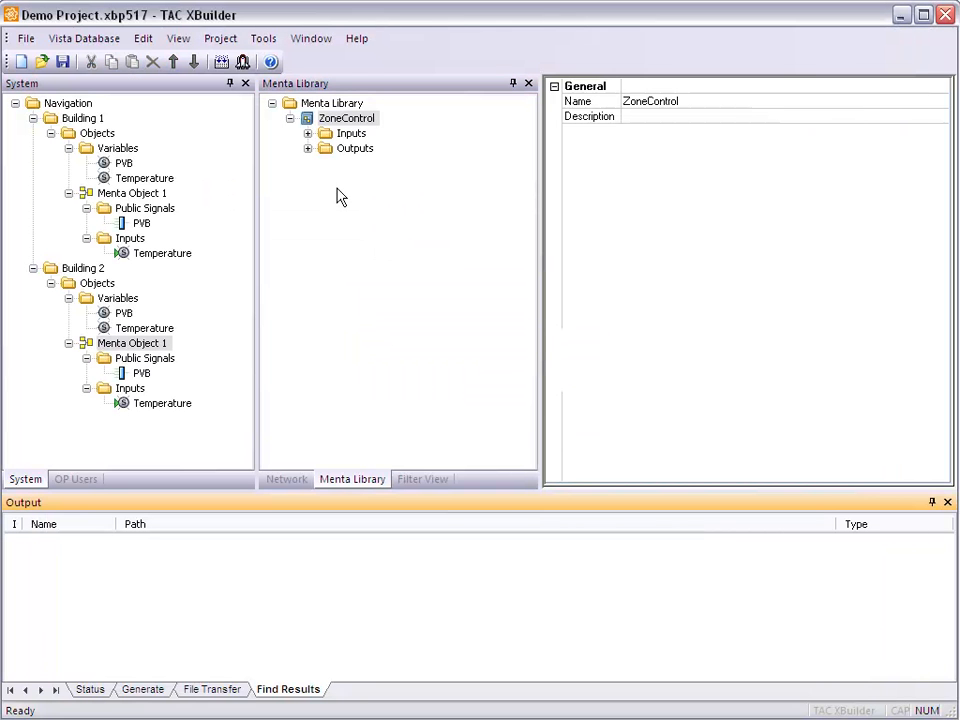
pyautogui.click(308, 133)
pyautogui.click(309, 164)
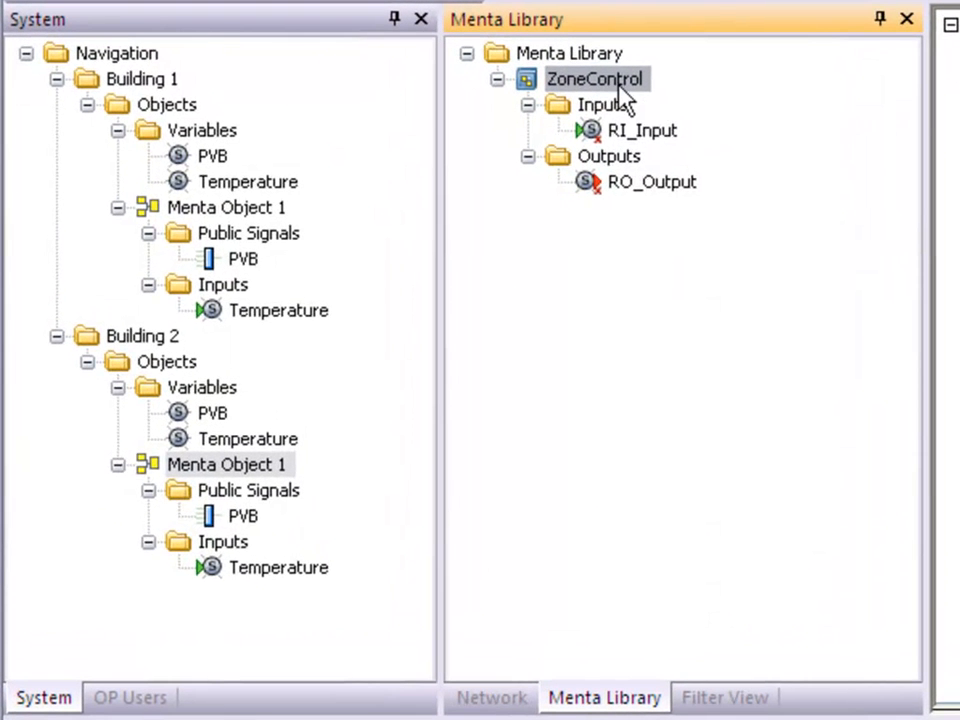
# Delete the Building 2 folder from the system navigation tree.
pyautogui.click(151, 79)
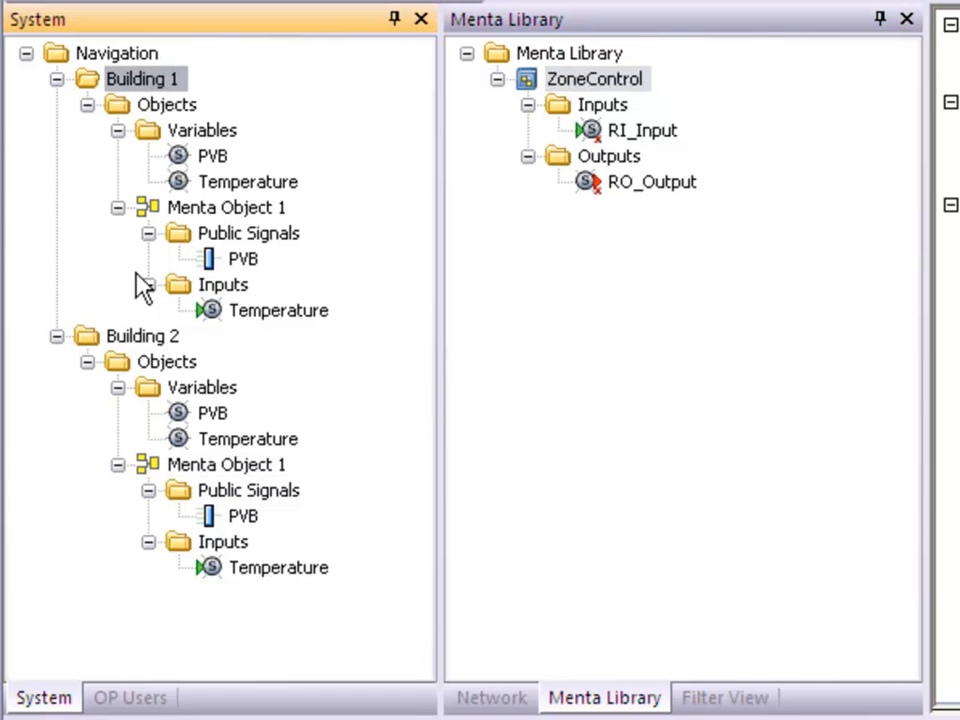
pyautogui.click(150, 338)
pyautogui.press('Delete')
pyautogui.press('Return')
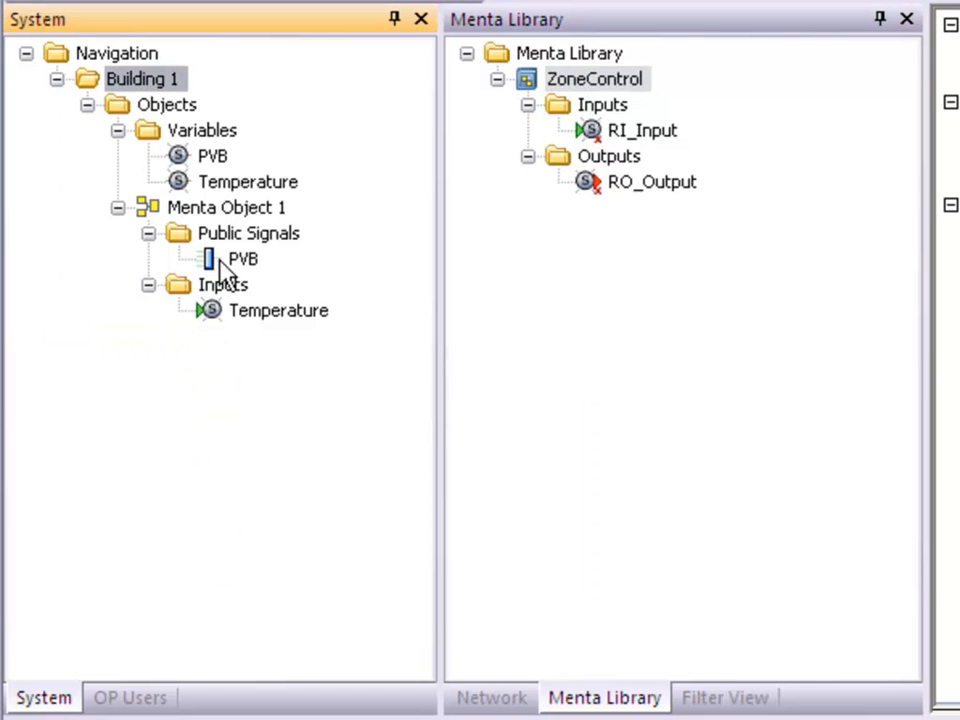
# Delete the PVB and Temperature variables from Building 1's Variables folder.
pyautogui.click(204, 163)
pyautogui.press('Delete')
pyautogui.press('Return')
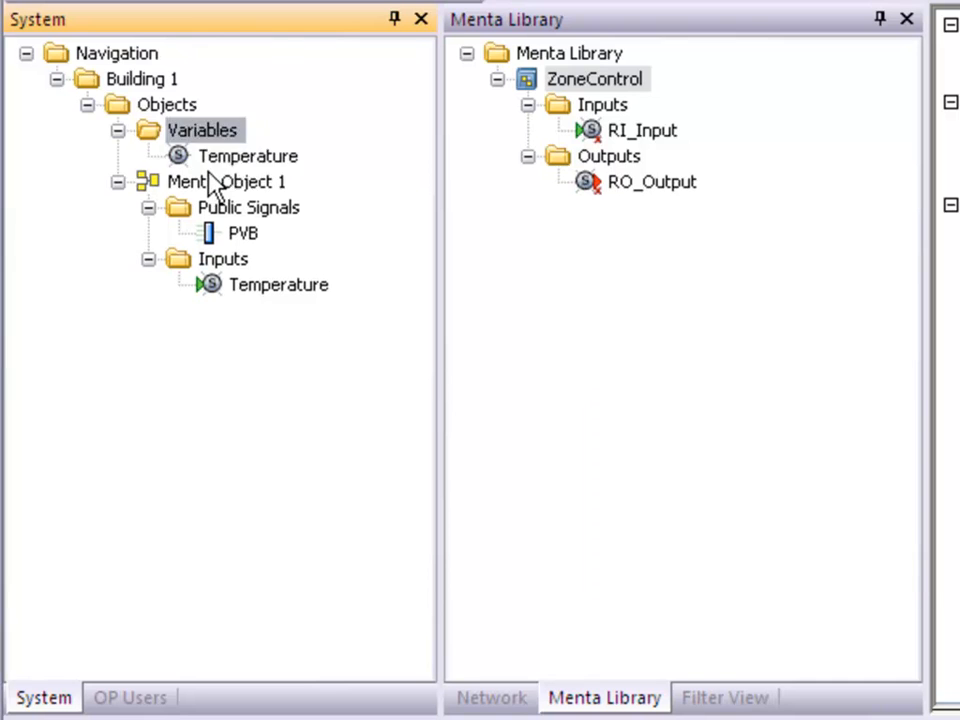
pyautogui.click(222, 158)
pyautogui.press('Delete')
pyautogui.press('Return')
# Delete the remaining Temperature variable and Menta Object 1 from Building 1's Objects folder.
pyautogui.click(238, 158)
pyautogui.press('Delete')
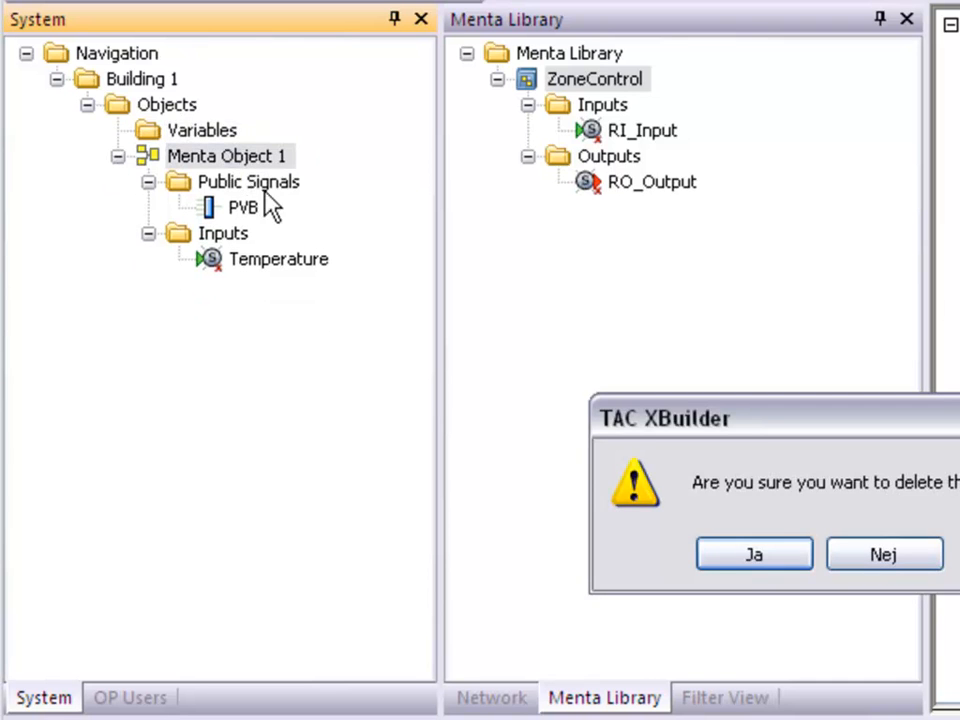
pyautogui.click(797, 548)
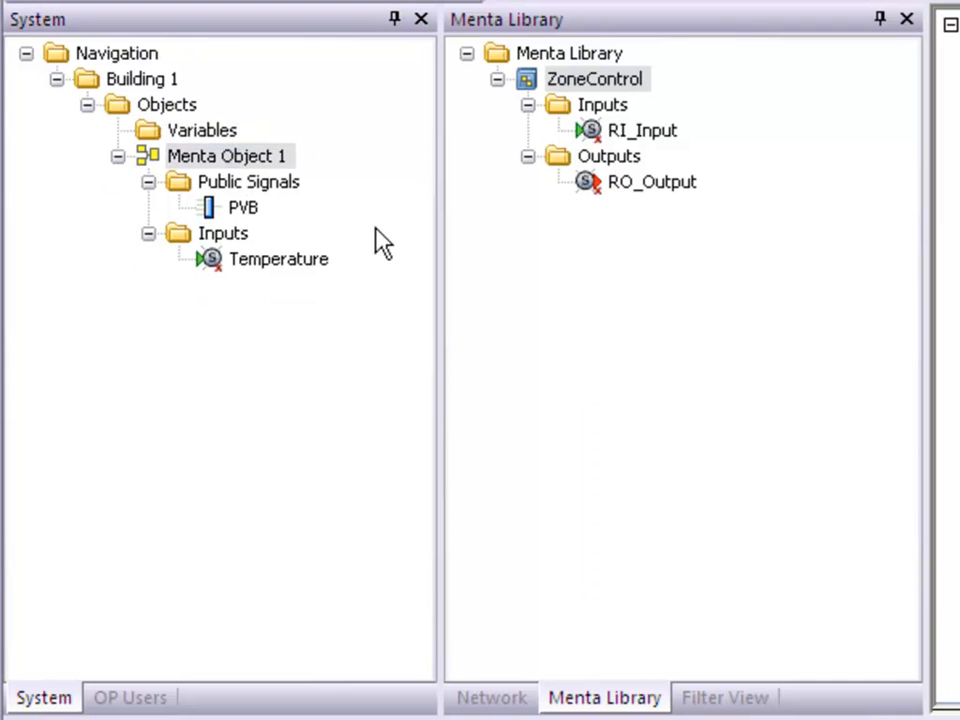
pyautogui.click(192, 160)
pyautogui.press('Delete')
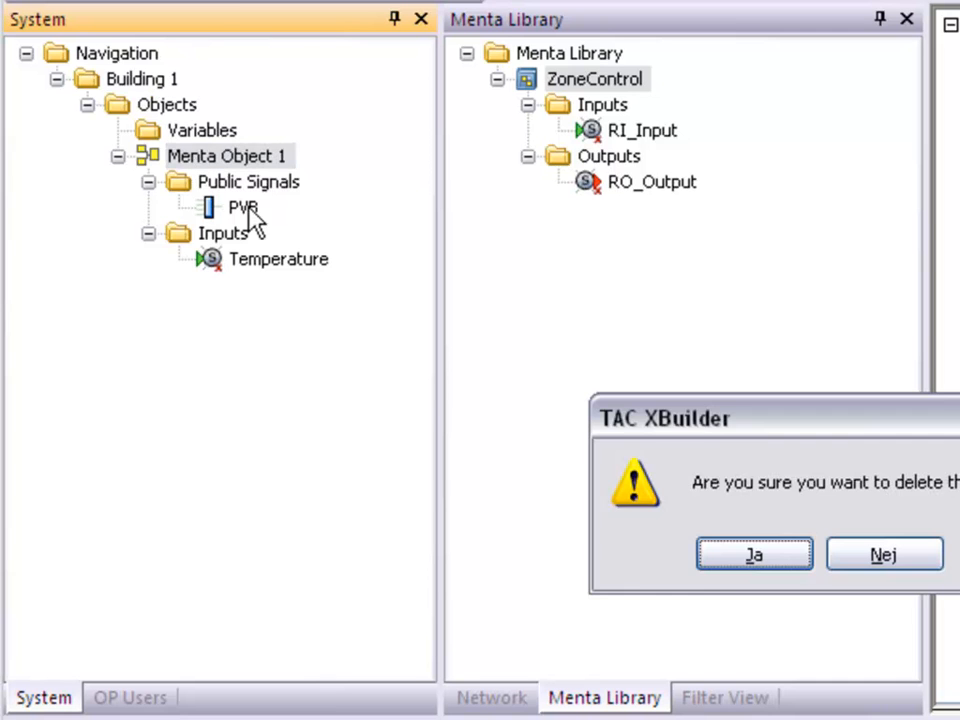
pyautogui.click(730, 562)
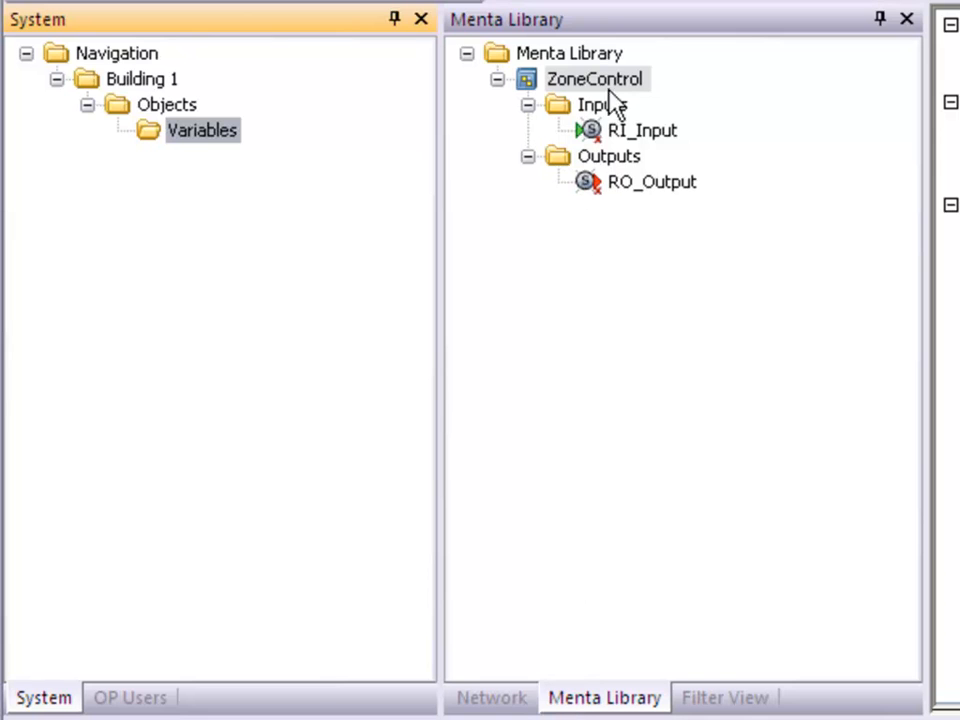
# Add the library's ZoneControl object to Building 1's Objects folder and expand its Inputs and Outputs.
pyautogui.moveTo(617, 86); pyautogui.dragTo(245, 100)
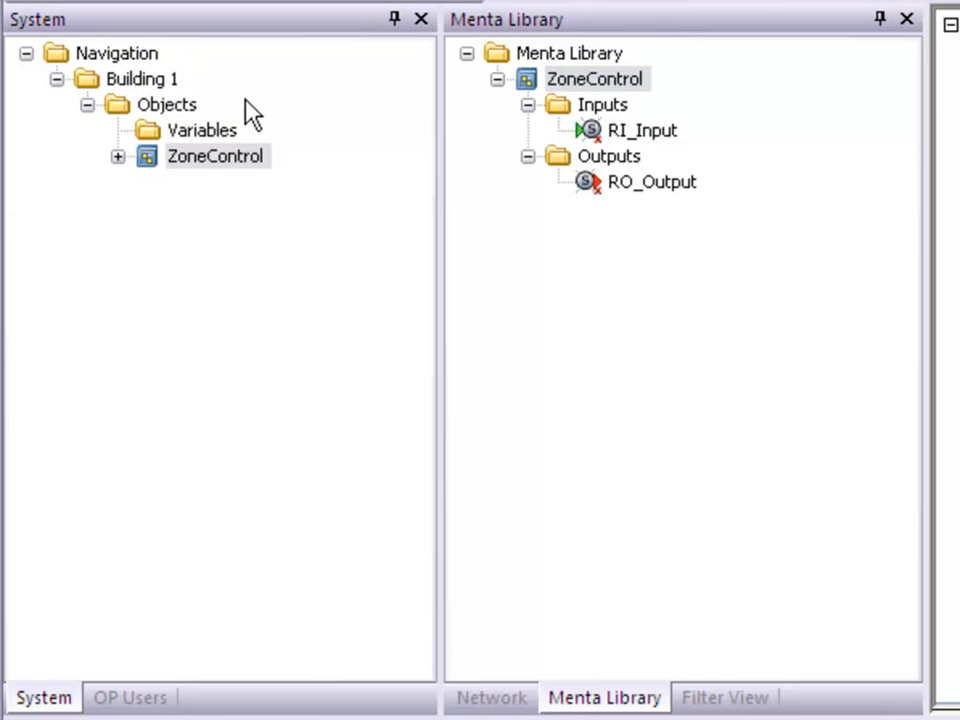
pyautogui.click(118, 158)
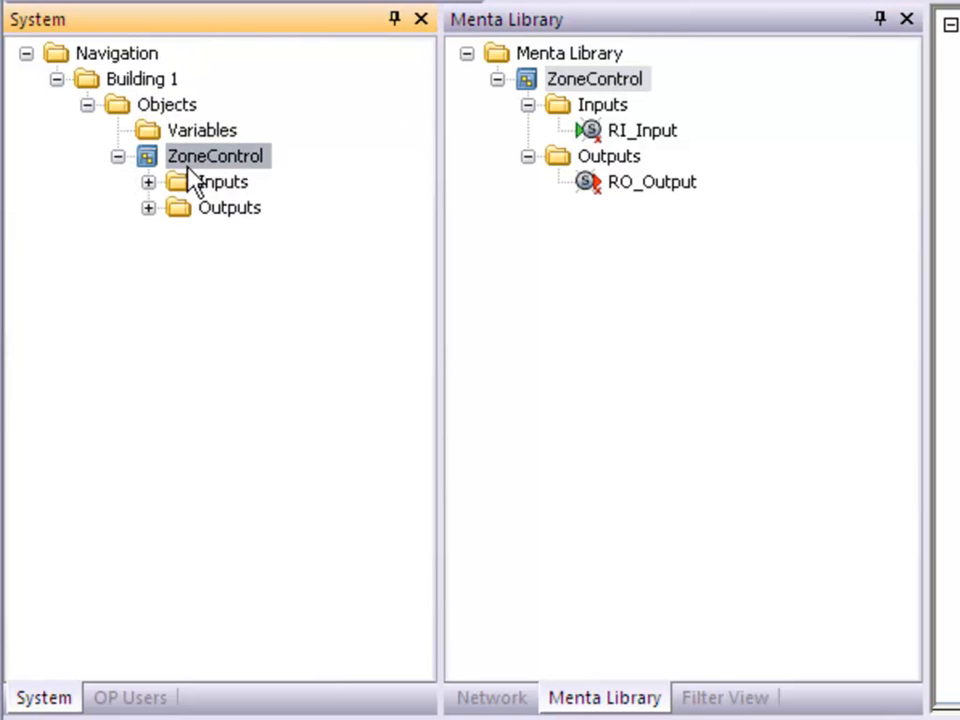
pyautogui.click(148, 182)
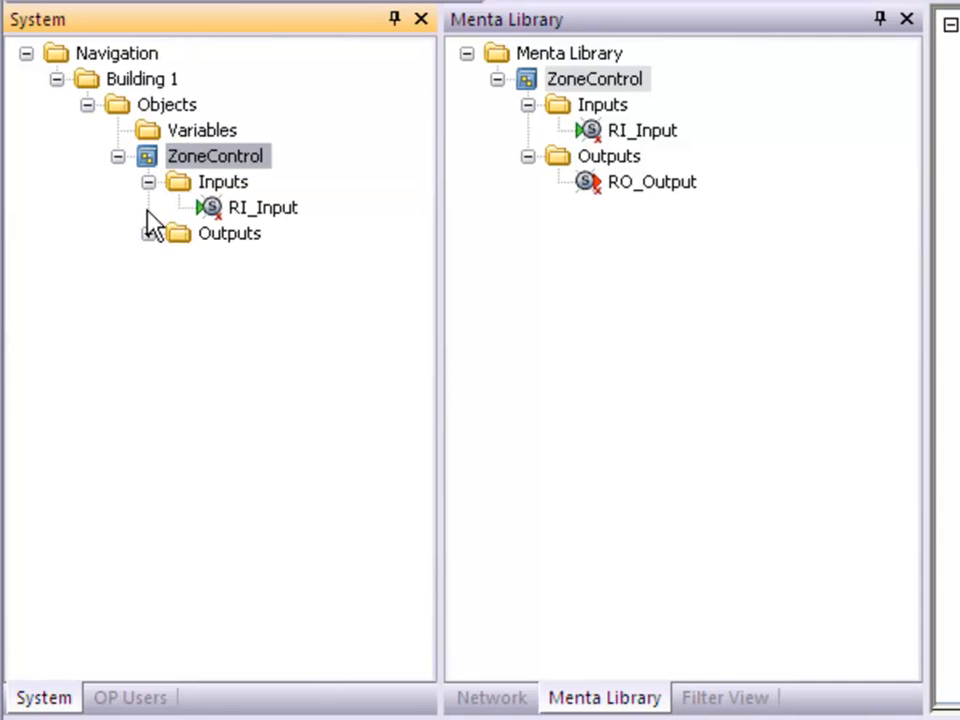
pyautogui.click(148, 233)
# Copy the Building 1 folder and paste the copy under Navigation.
pyautogui.rightClick(137, 58)
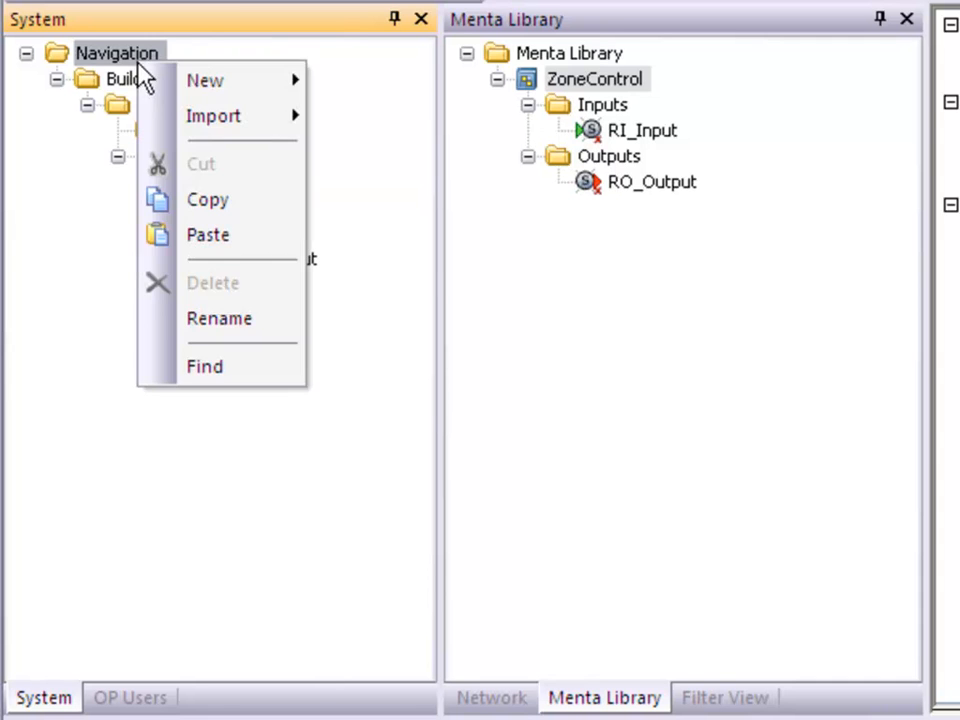
pyautogui.click(133, 86)
pyautogui.rightClick(133, 86)
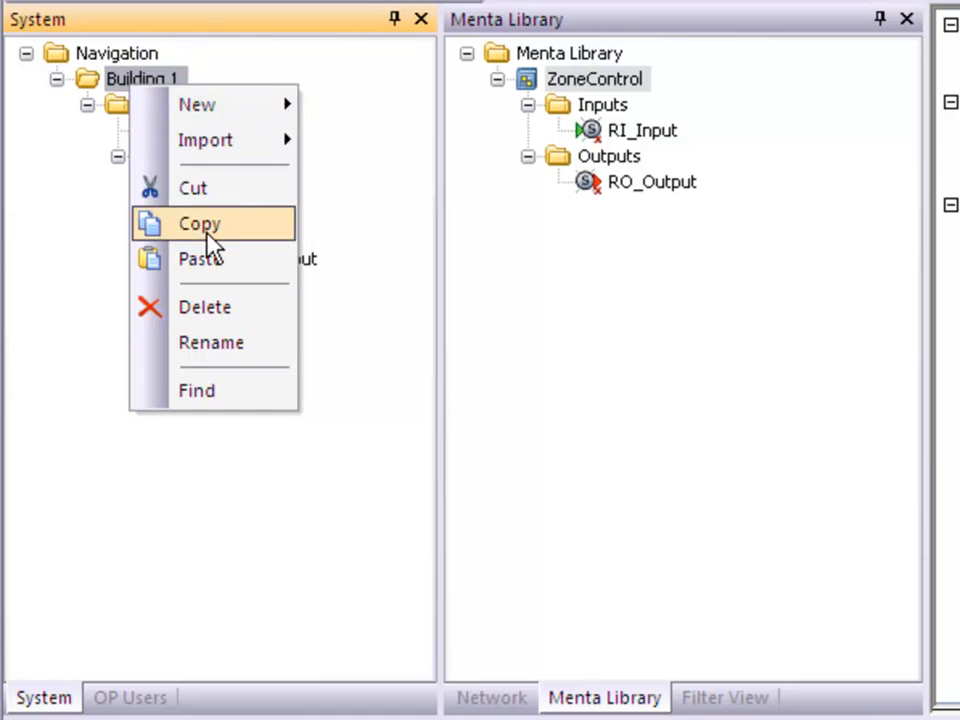
pyautogui.click(205, 226)
pyautogui.rightClick(128, 47)
pyautogui.rightClick(104, 57)
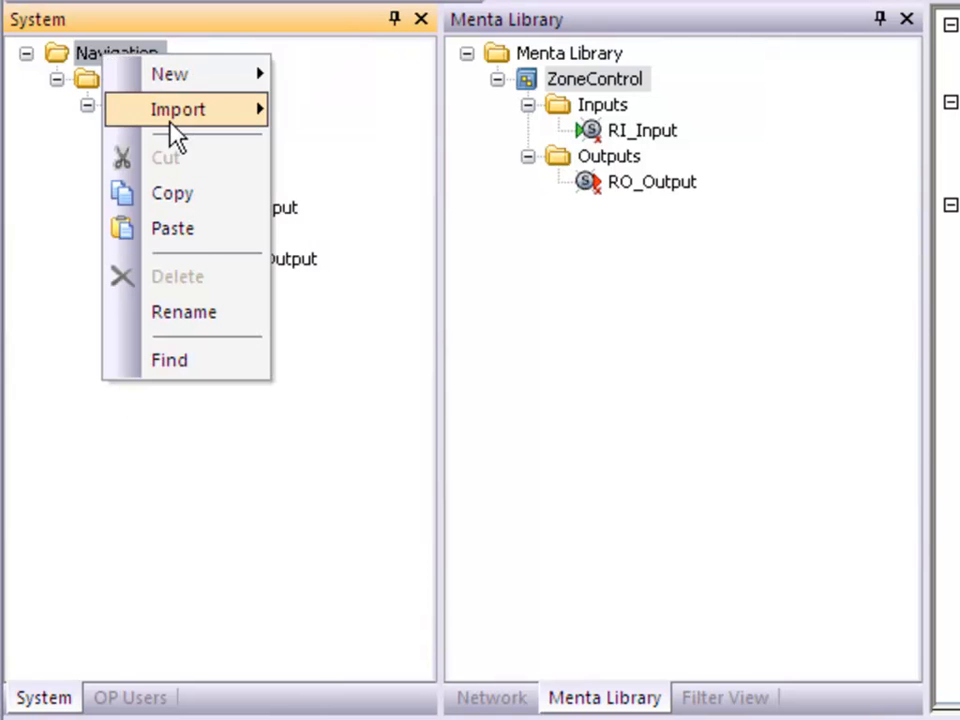
pyautogui.click(190, 226)
# Rename the copied building folder as Building 2.
pyautogui.click(250, 297)
pyautogui.click(250, 296)
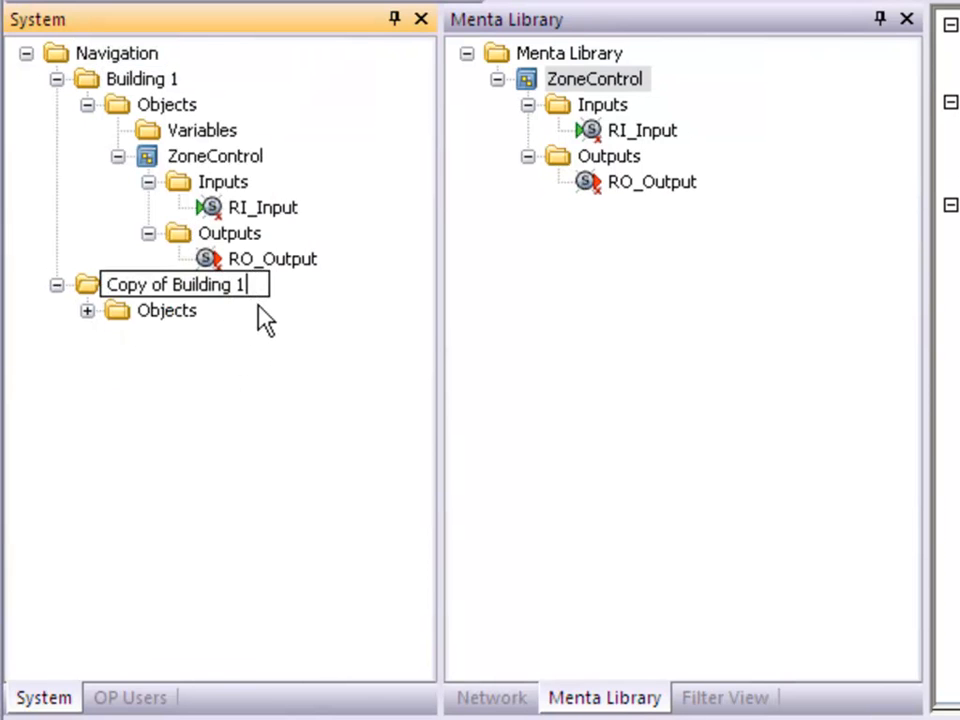
pyautogui.press('Delete')
pyautogui.press('Delete')
pyautogui.press('Delete')
pyautogui.press('Delete')
pyautogui.press('Delete')
pyautogui.press('Delete')
pyautogui.press('Delete')
pyautogui.press('Delete')
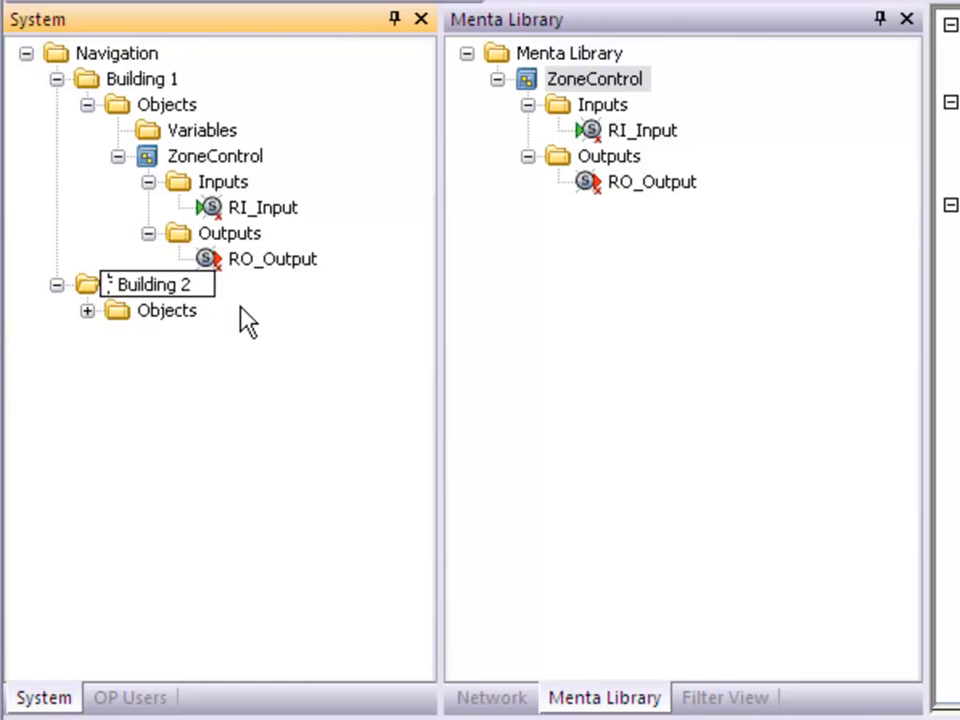
pyautogui.press('Return')
# Expand Building 2's Objects folder and its ZoneControl object down to the input and output signals.
pyautogui.click(87, 311)
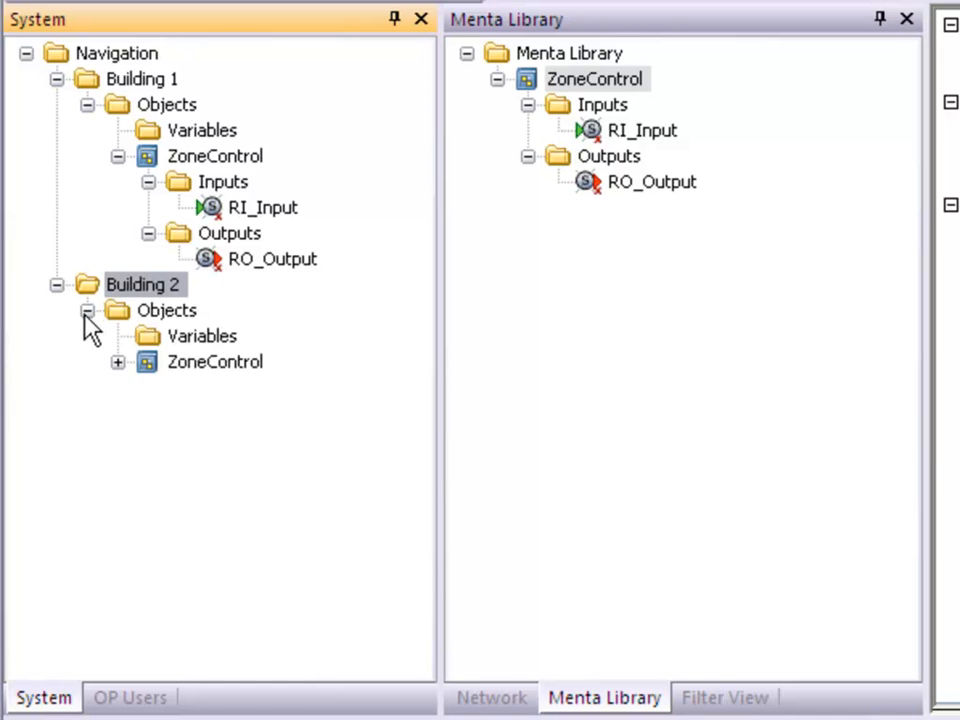
pyautogui.click(118, 362)
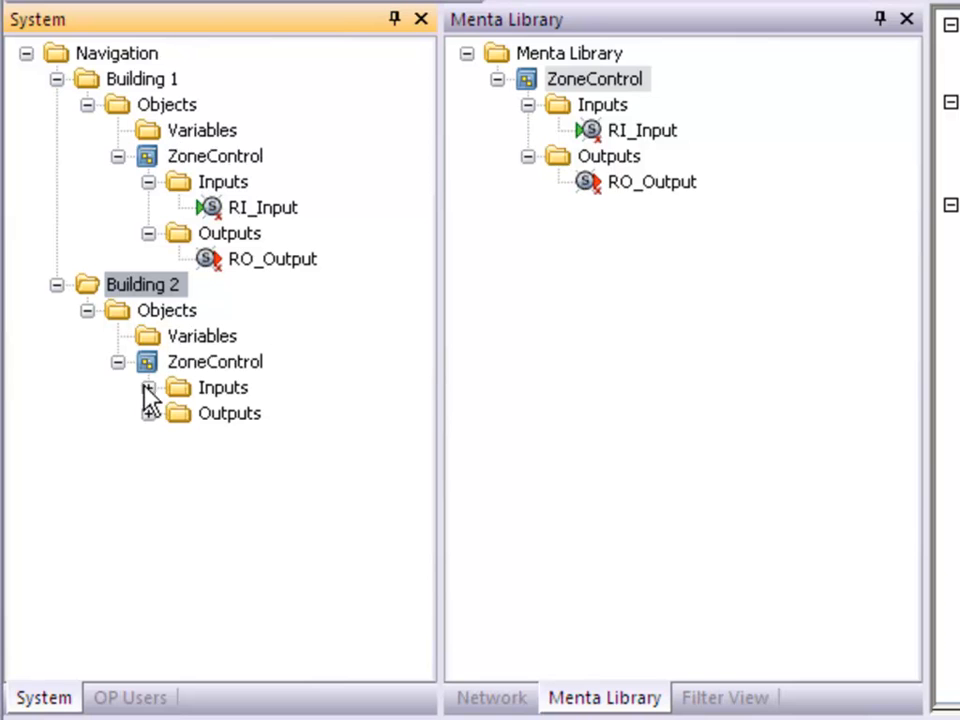
pyautogui.click(148, 388)
pyautogui.click(148, 439)
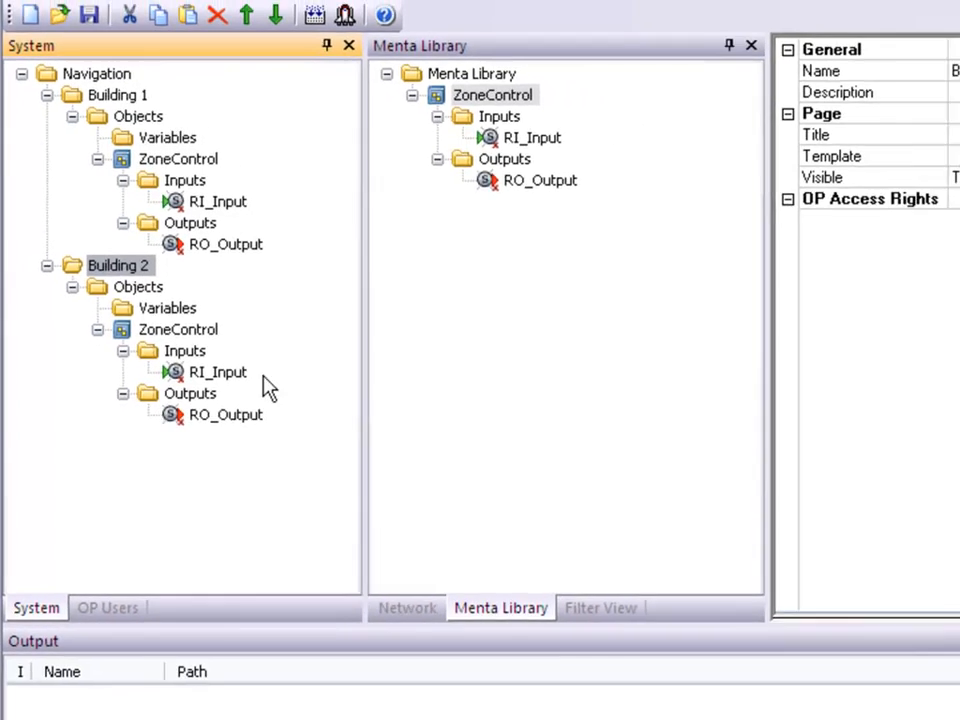
# Open the library's ZoneControl object for editing and add a PVB block below RI_Input.
pyautogui.rightClick(503, 97)
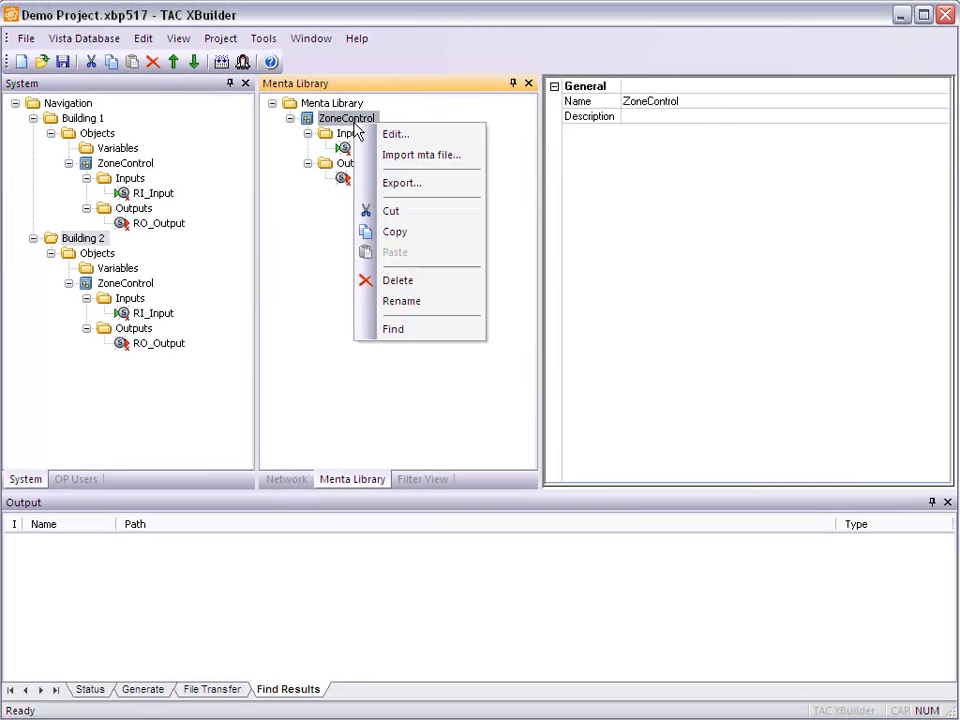
pyautogui.click(404, 136)
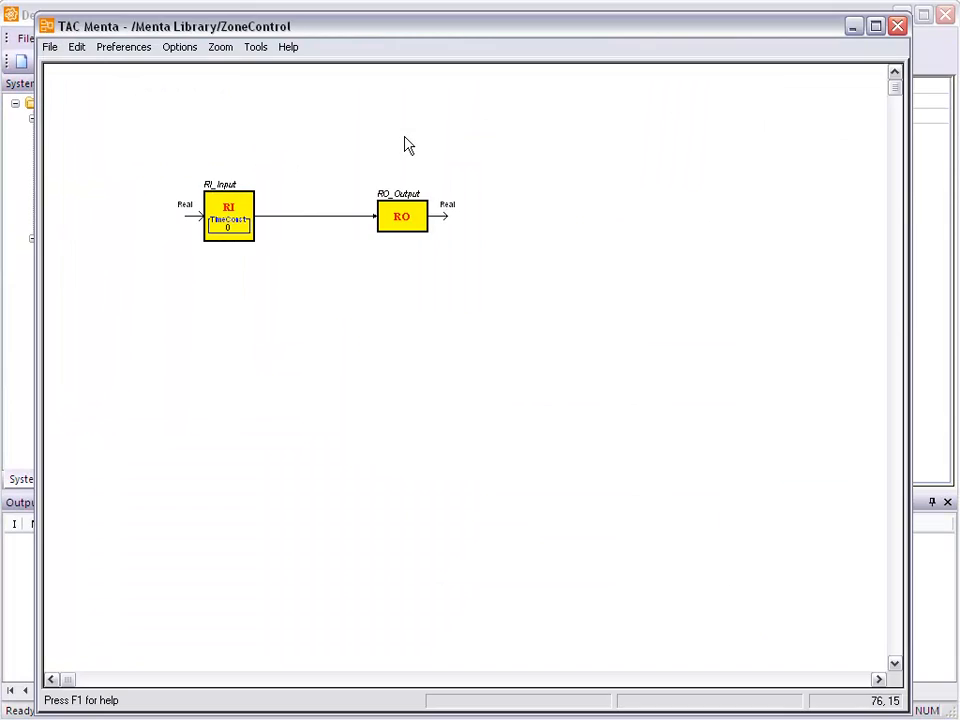
pyautogui.doubleClick(368, 430)
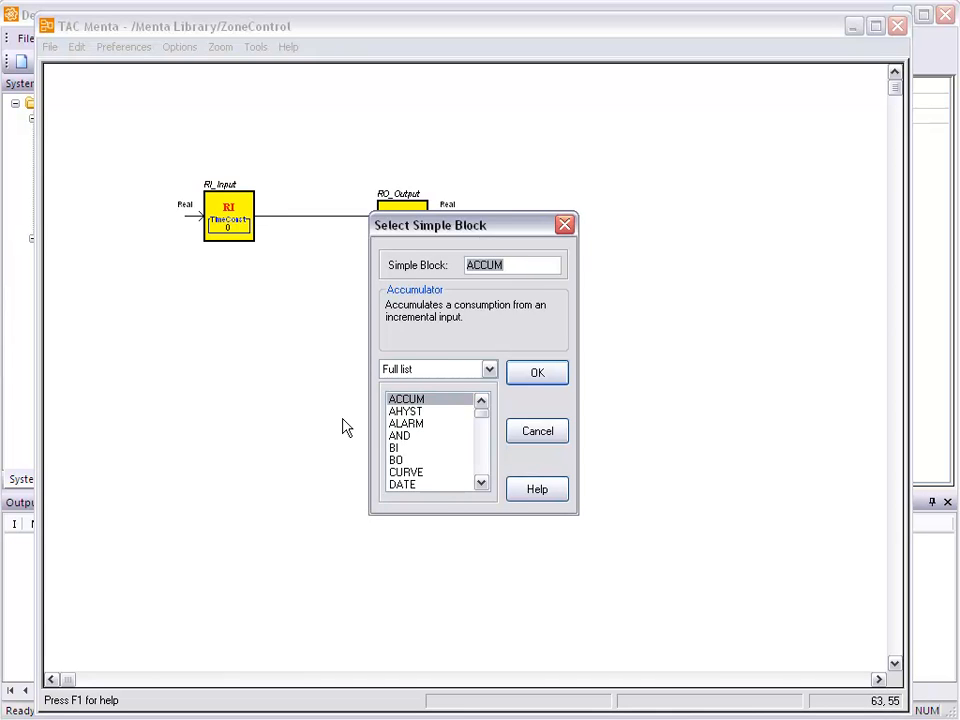
pyautogui.write('PVB')
pyautogui.press('Return')
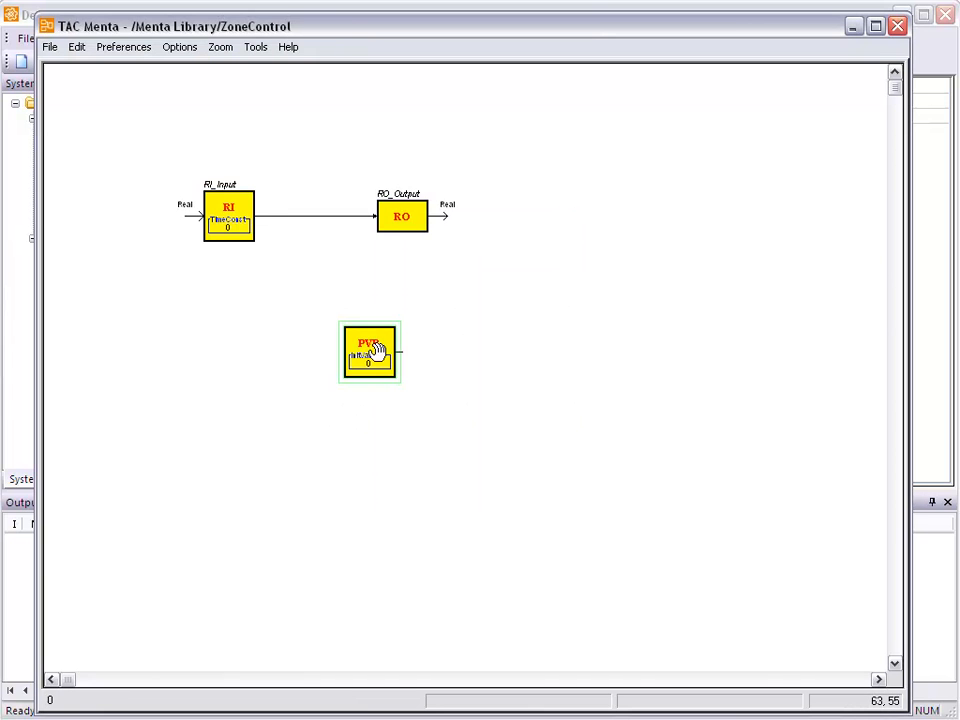
pyautogui.moveTo(375, 354); pyautogui.dragTo(231, 347)
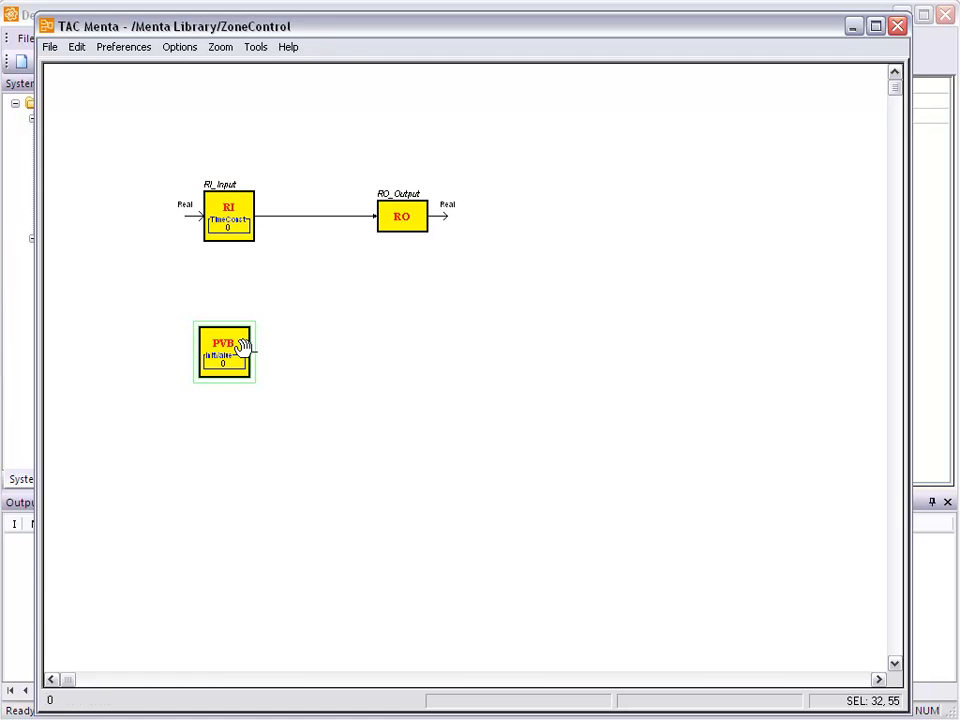
# Give the new block the identifier PVB, make it public, and close the Menta diagram with its changes saved.
pyautogui.click(306, 377)
pyautogui.doubleClick(242, 354)
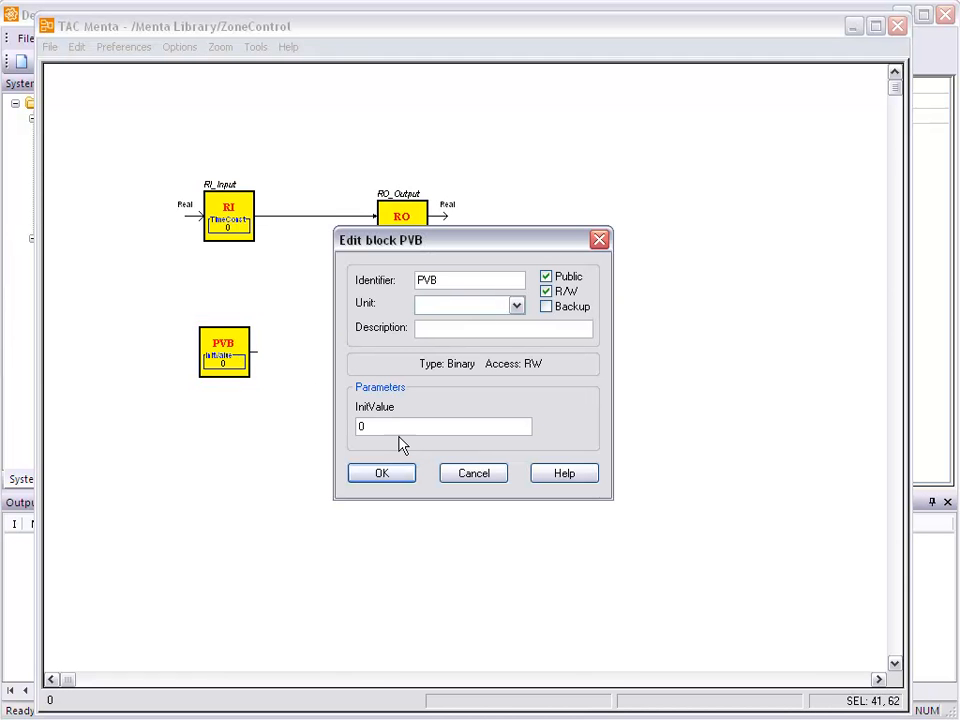
pyautogui.click(401, 474)
pyautogui.click(897, 26)
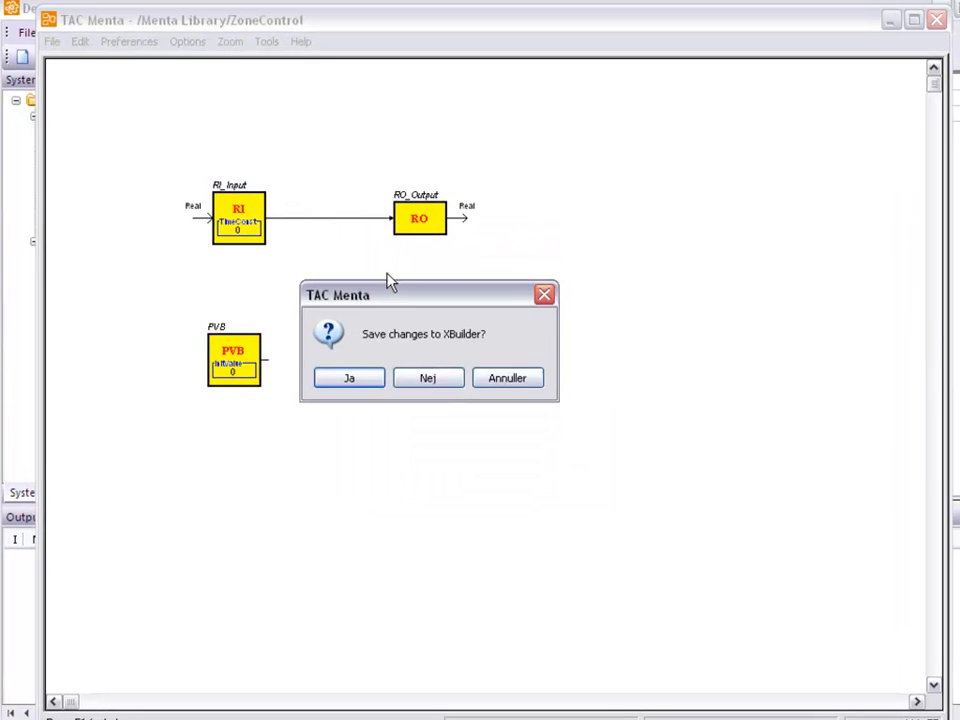
pyautogui.click(349, 377)
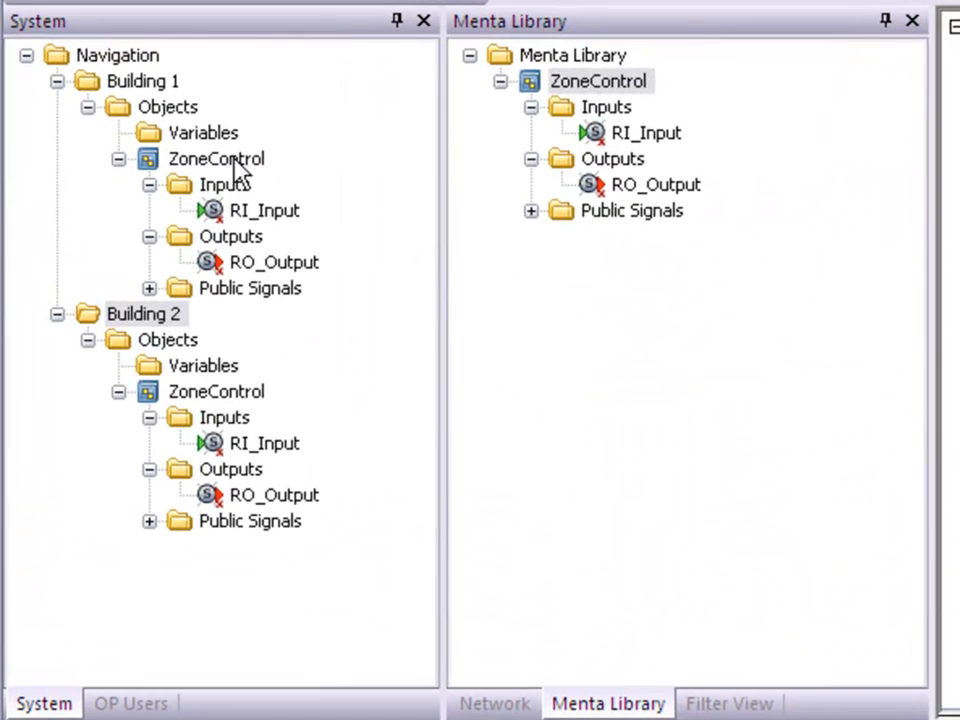
# Expand ZoneControl's Public Signals folders in Building 1, Building 2 and the Menta Library.
pyautogui.click(149, 288)
pyautogui.click(150, 547)
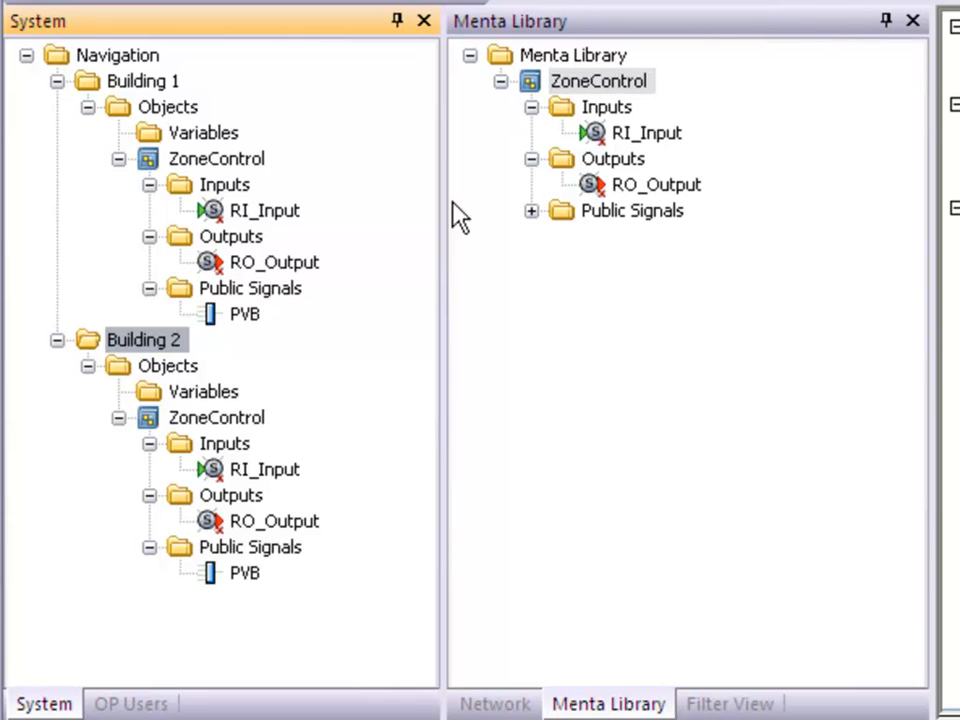
pyautogui.click(531, 210)
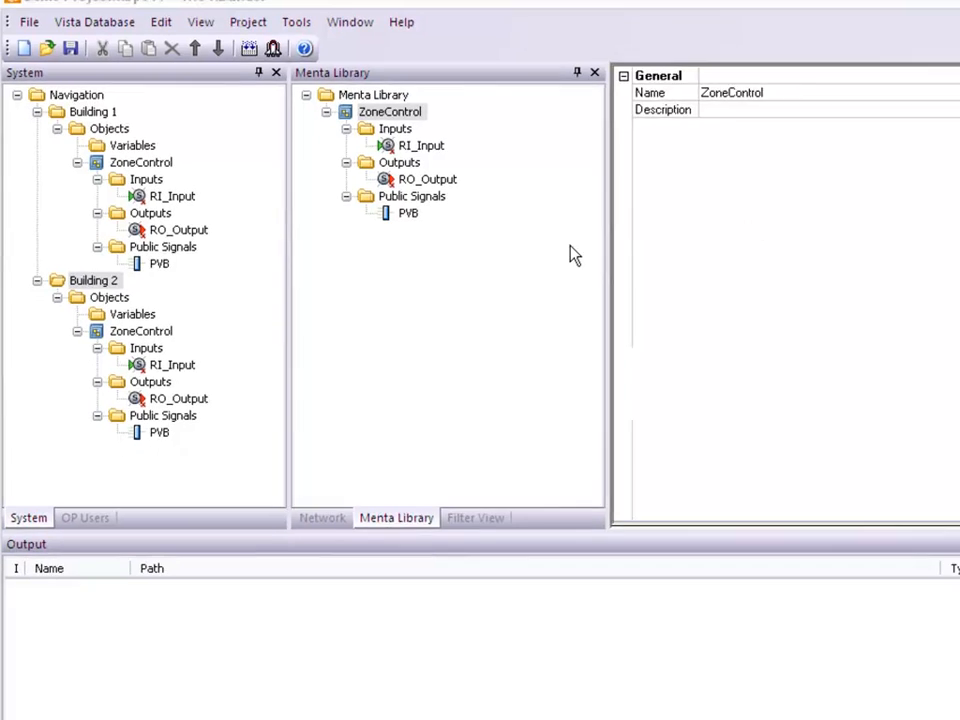
# Reopen the library's ZoneControl for editing, remove the direct RI_Input–RO_Output connection, and insert a connected FILT block between the two blocks.
pyautogui.rightClick(407, 112)
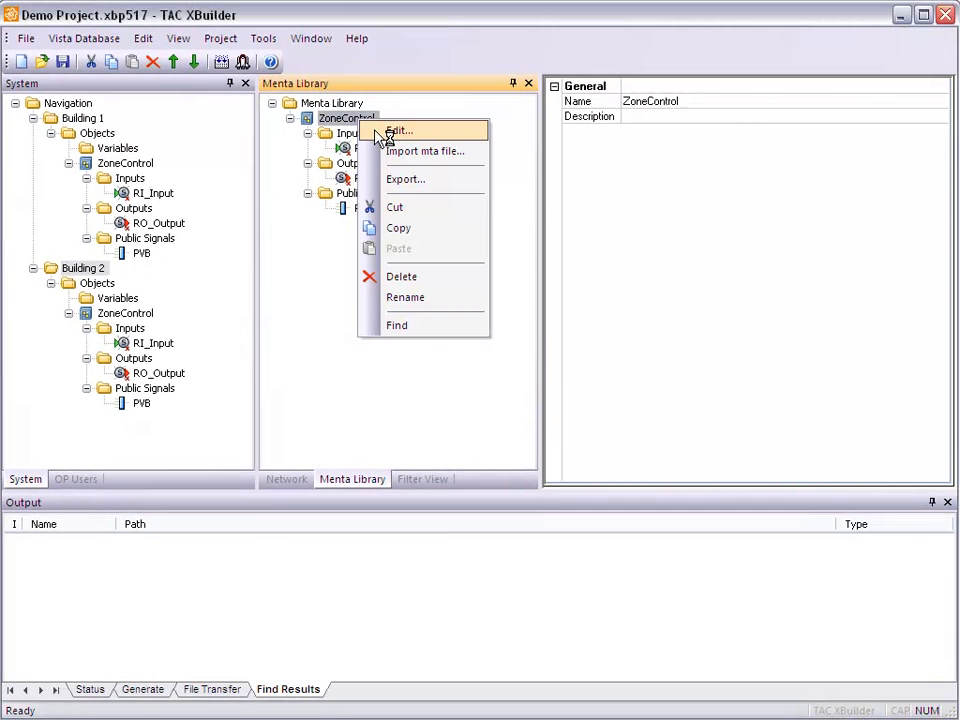
pyautogui.click(390, 132)
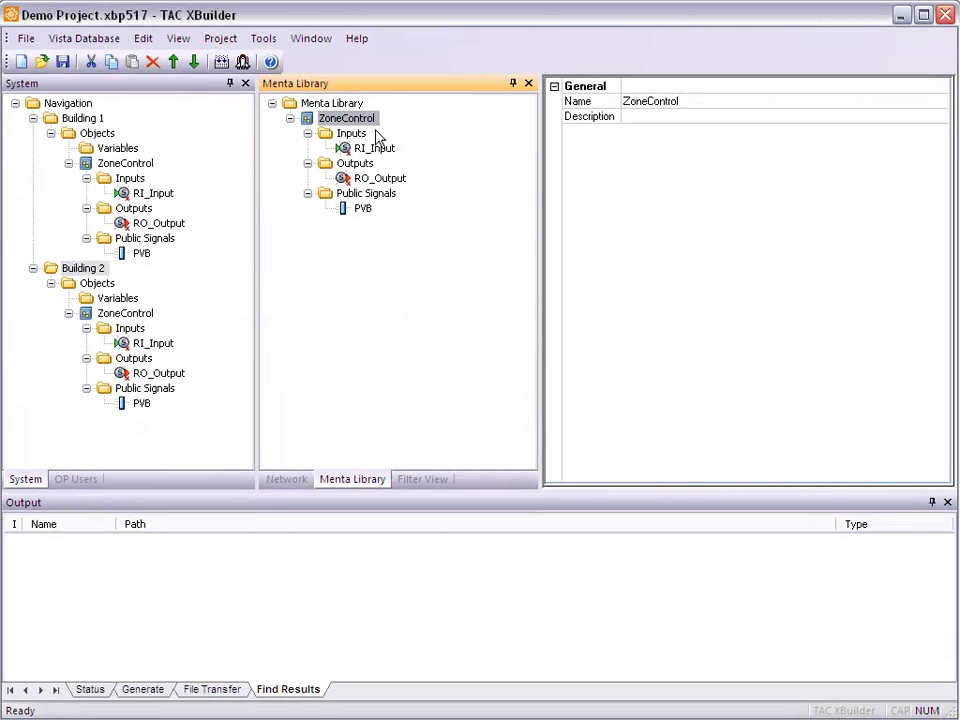
pyautogui.moveTo(374, 216); pyautogui.dragTo(356, 252)
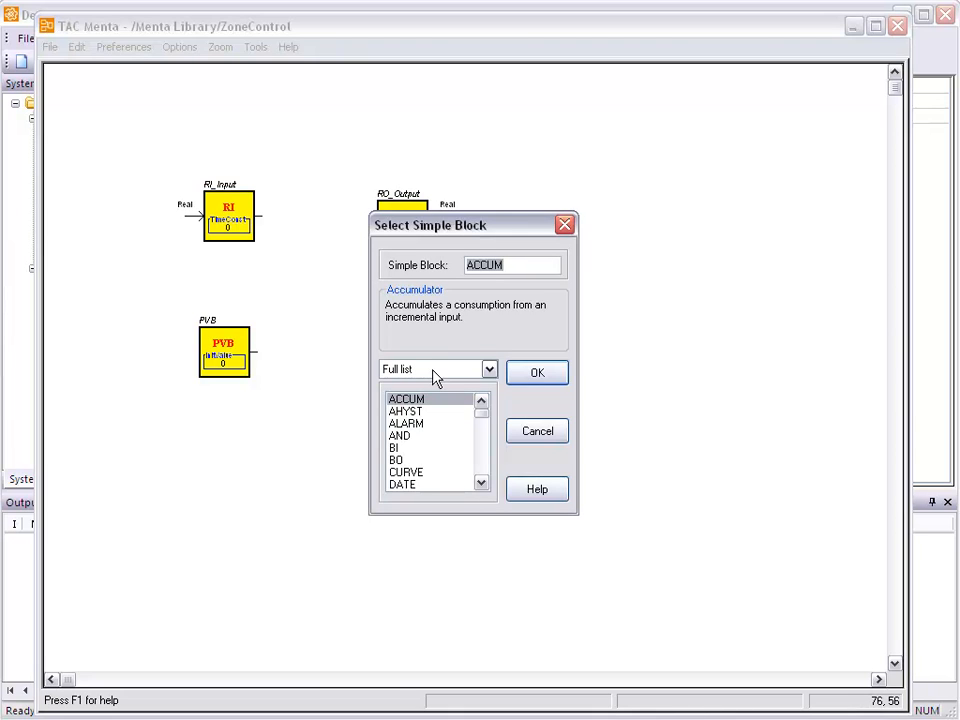
pyautogui.write('filt')
pyautogui.press('Return')
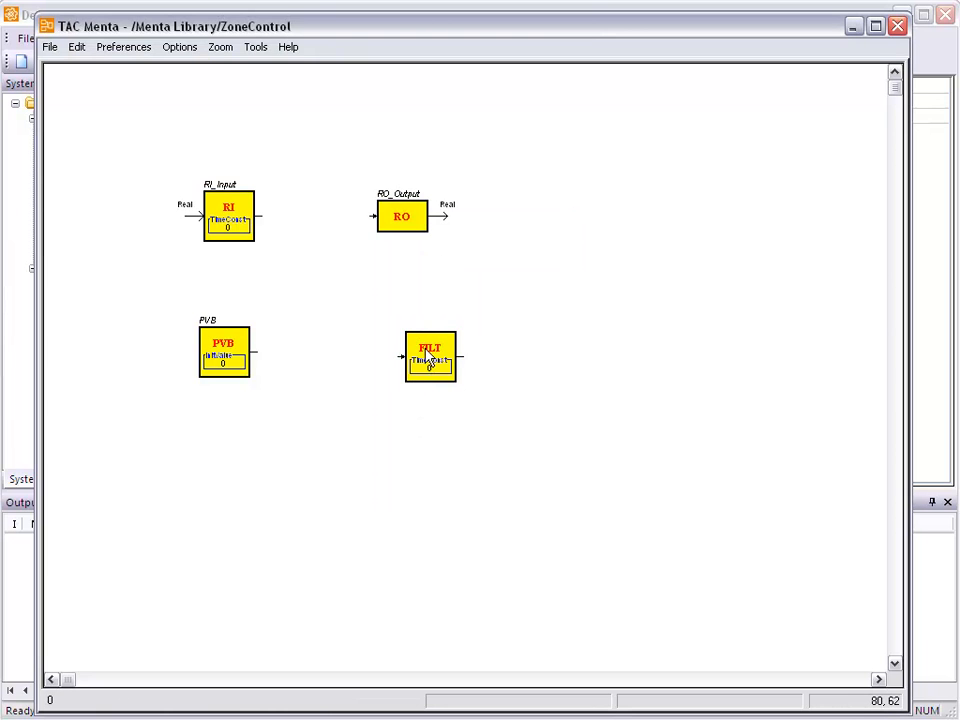
pyautogui.moveTo(426, 359); pyautogui.dragTo(318, 216)
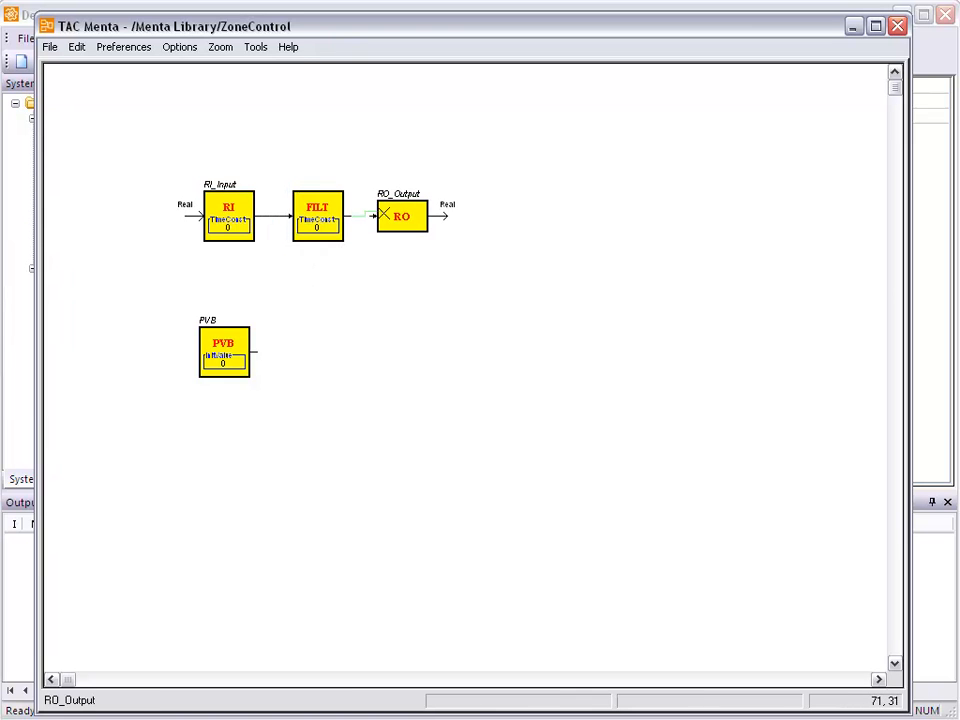
# Set the FILT block's TimeConst parameter to 20.
pyautogui.doubleClick(318, 220)
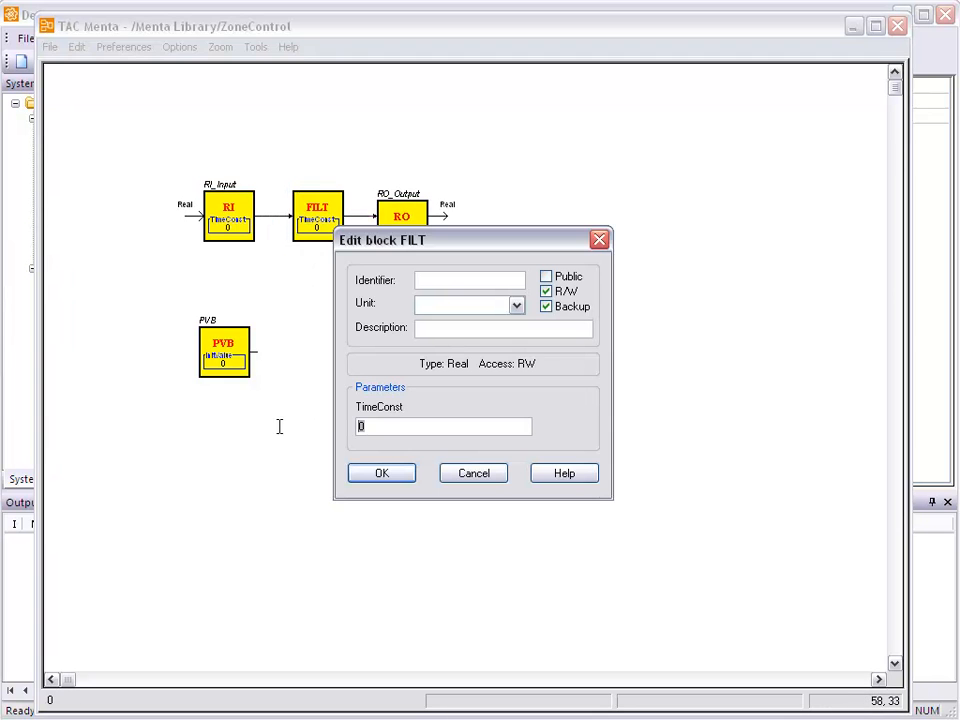
pyautogui.write('20')
pyautogui.click(379, 473)
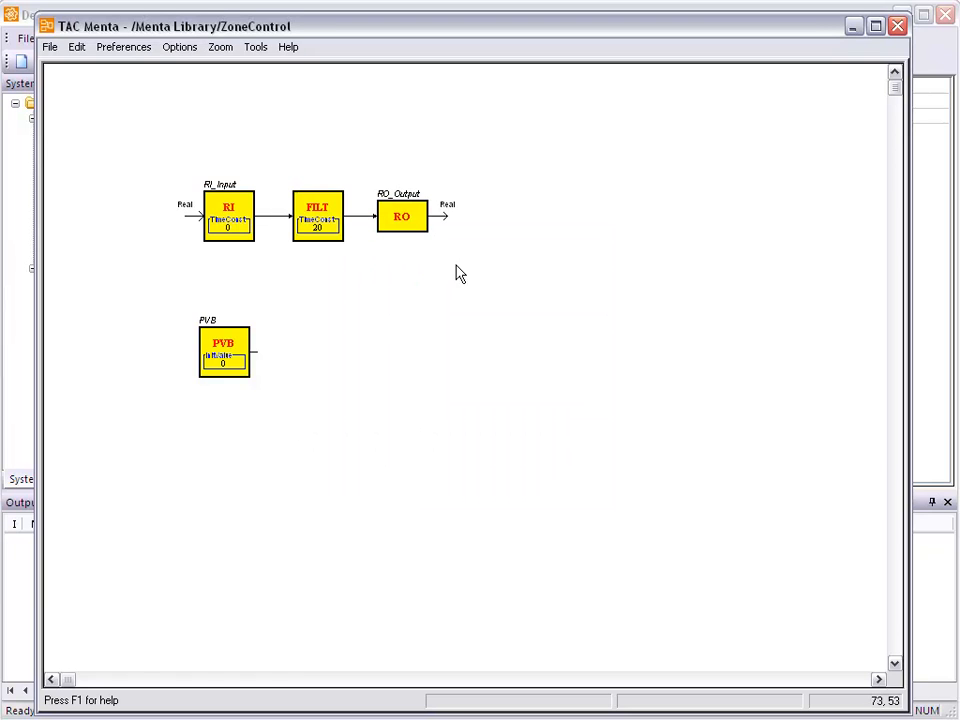
# Close the ZoneControl diagram with its changes saved, and select the ZoneControl object in Building 1 and then in Building 2.
pyautogui.click(899, 27)
pyautogui.click(336, 370)
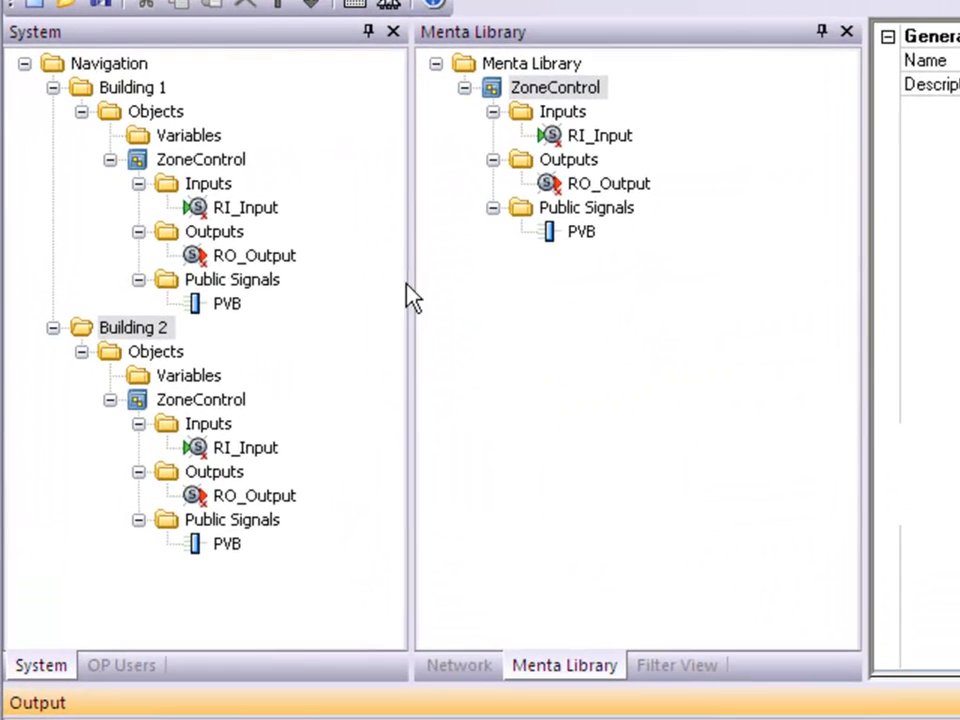
pyautogui.click(214, 158)
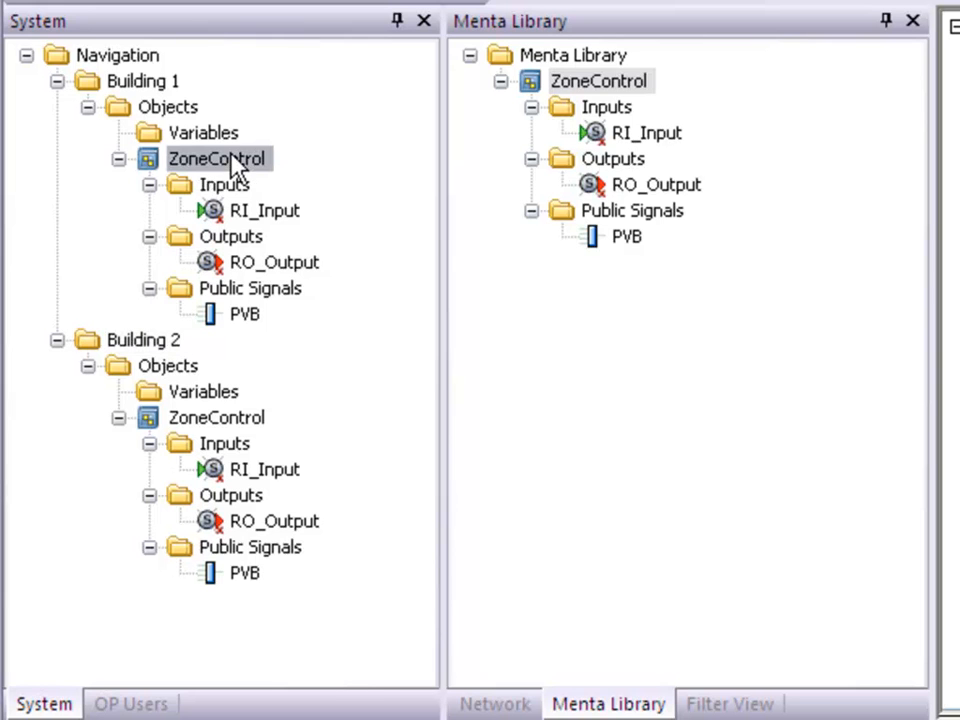
pyautogui.click(236, 420)
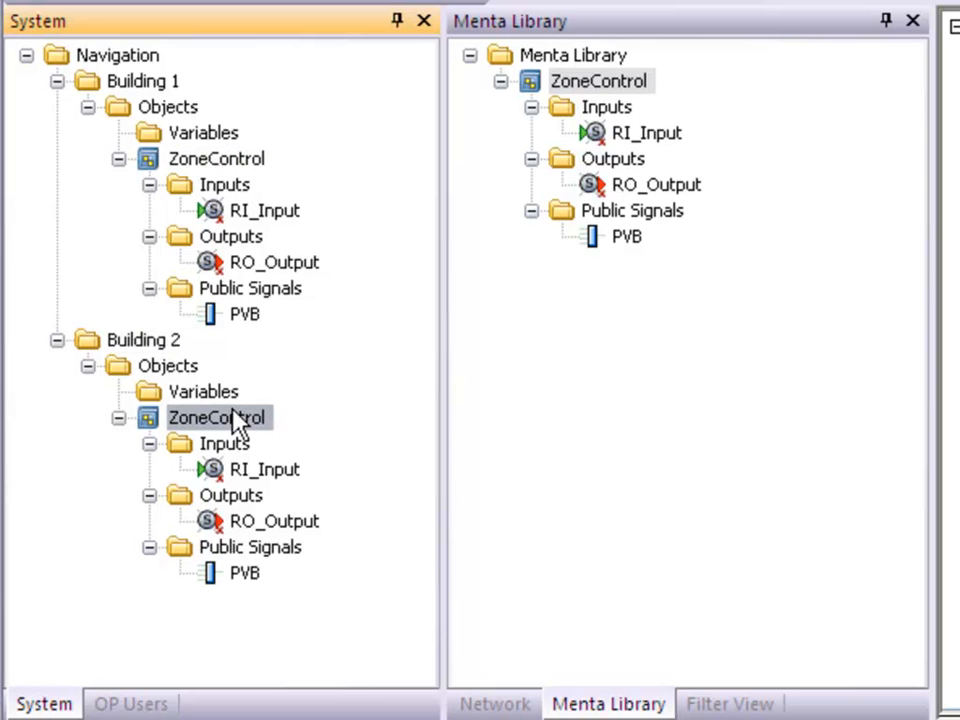
# Disconnect the ZoneControl object in Building 2 from the Menta Library.
pyautogui.click(214, 162)
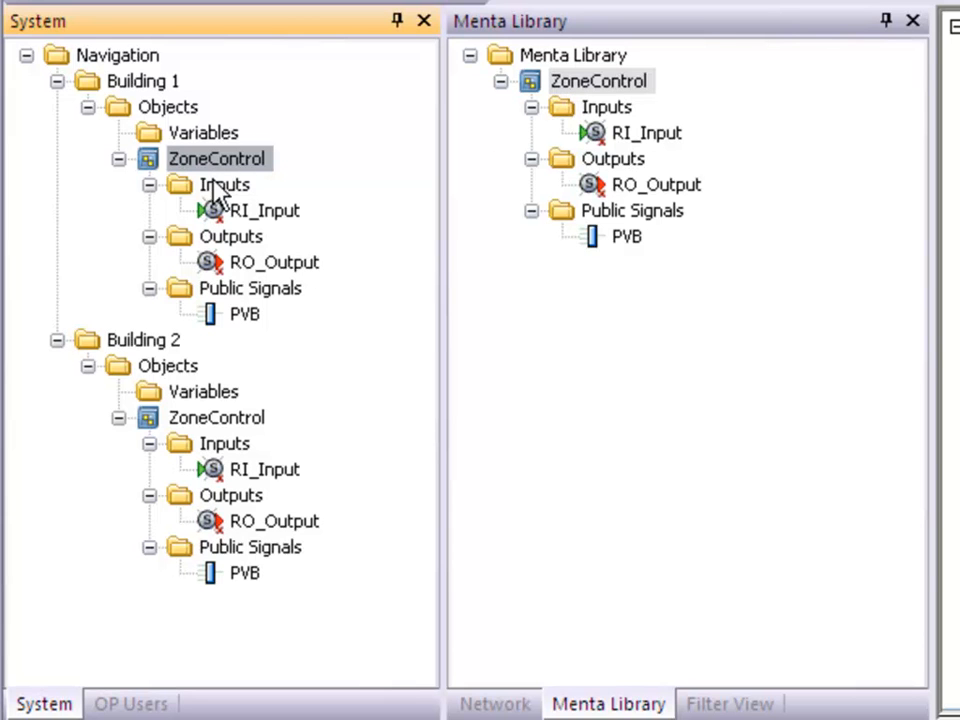
pyautogui.click(217, 420)
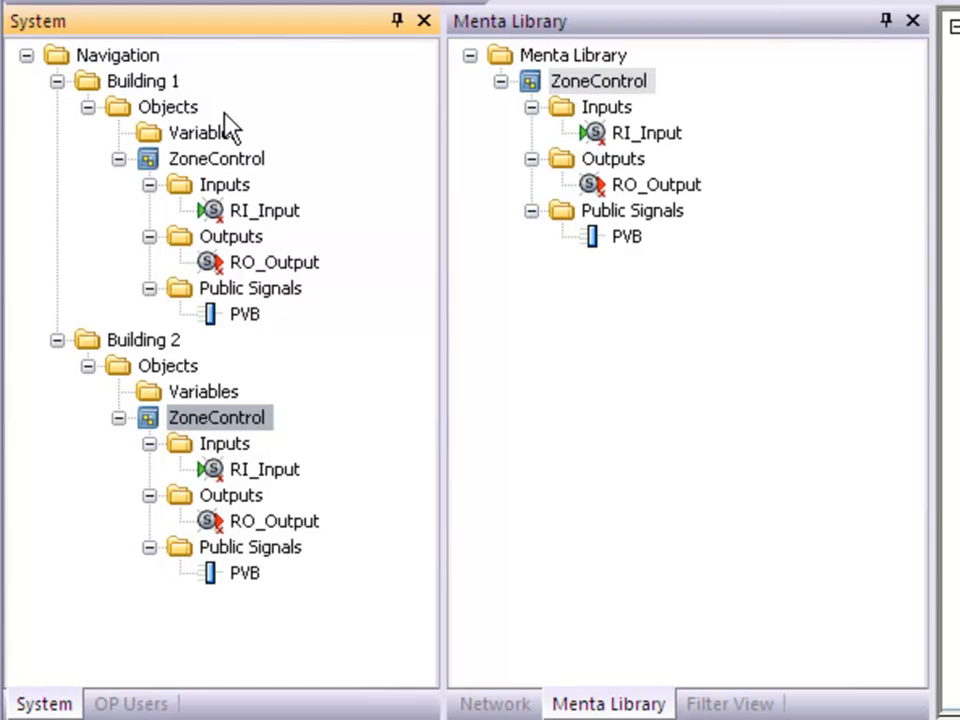
pyautogui.click(606, 88)
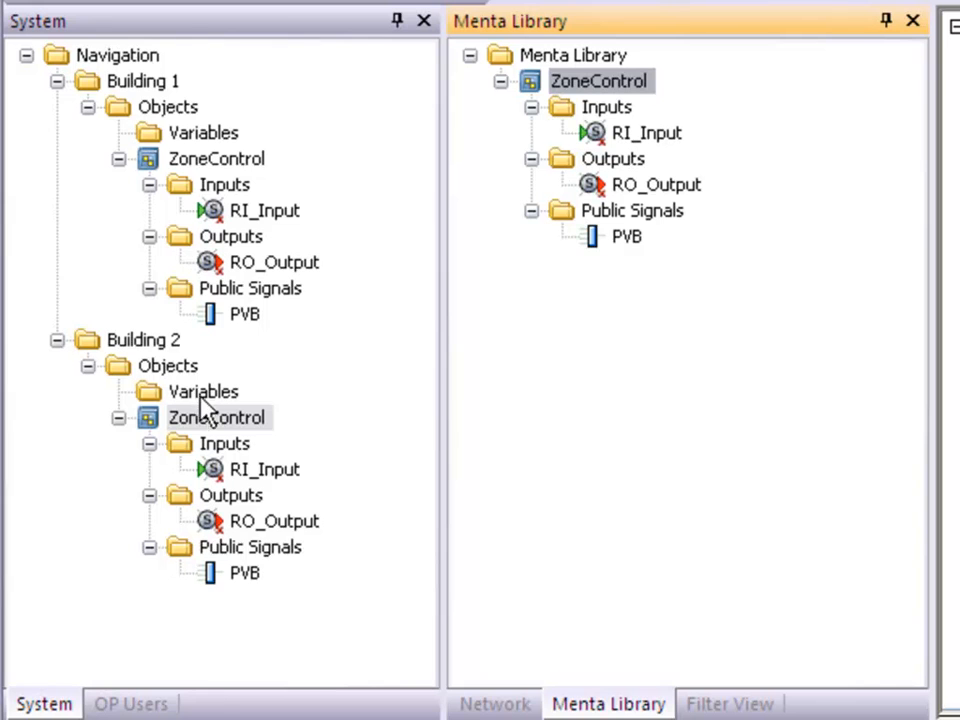
pyautogui.rightClick(211, 421)
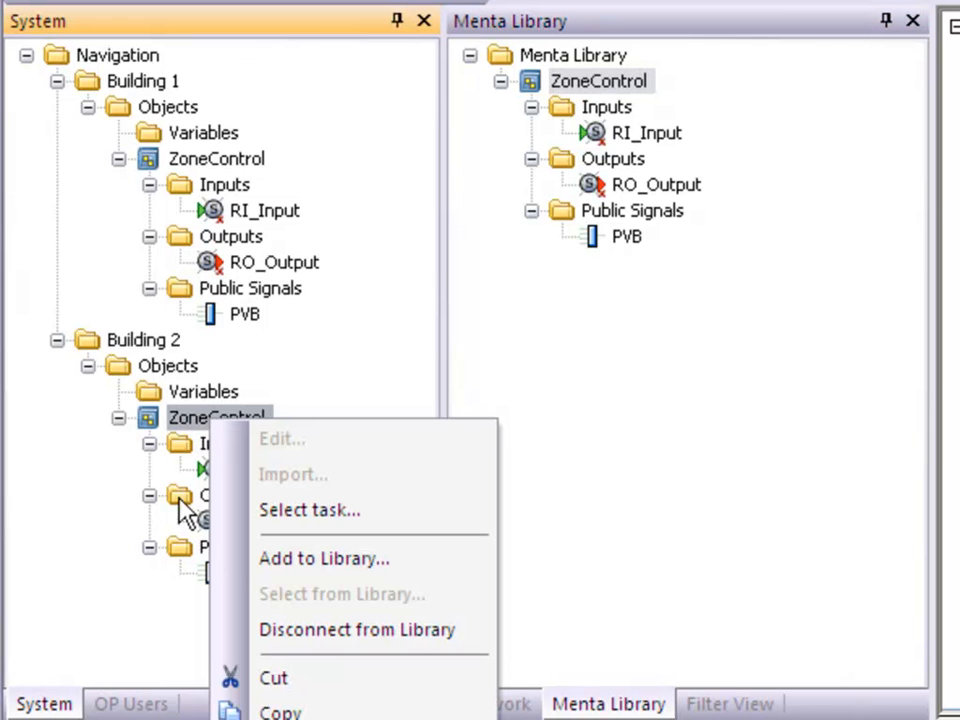
pyautogui.click(357, 630)
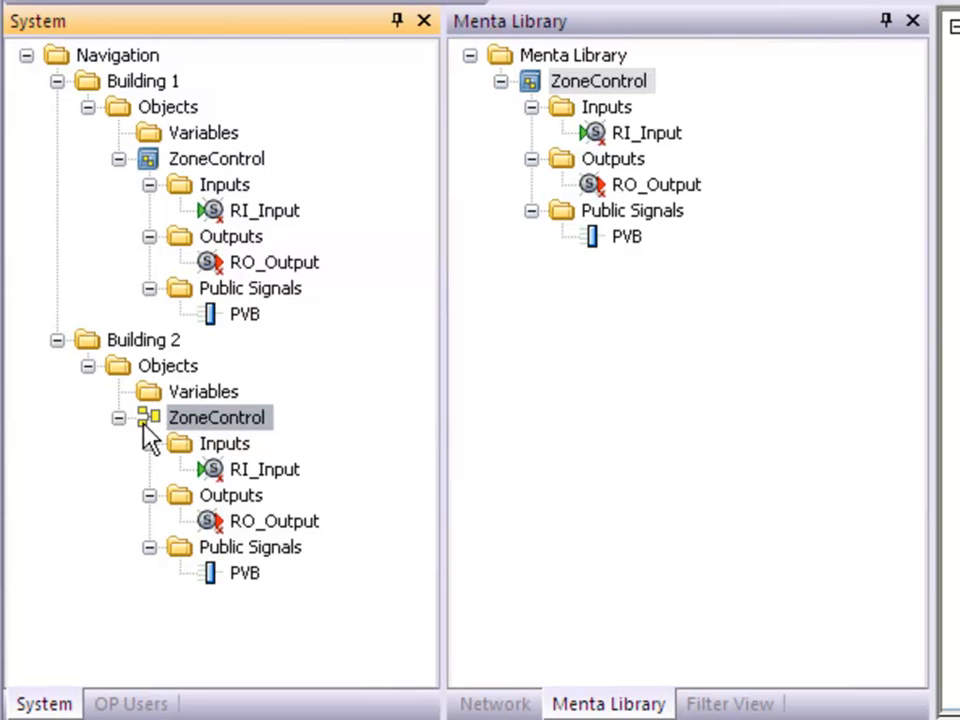
# Compare the Library reference property of the ZoneControl objects in Building 1 and Building 2.
pyautogui.click(230, 414)
pyautogui.press('Escape')
pyautogui.click(261, 416)
pyautogui.click(359, 394)
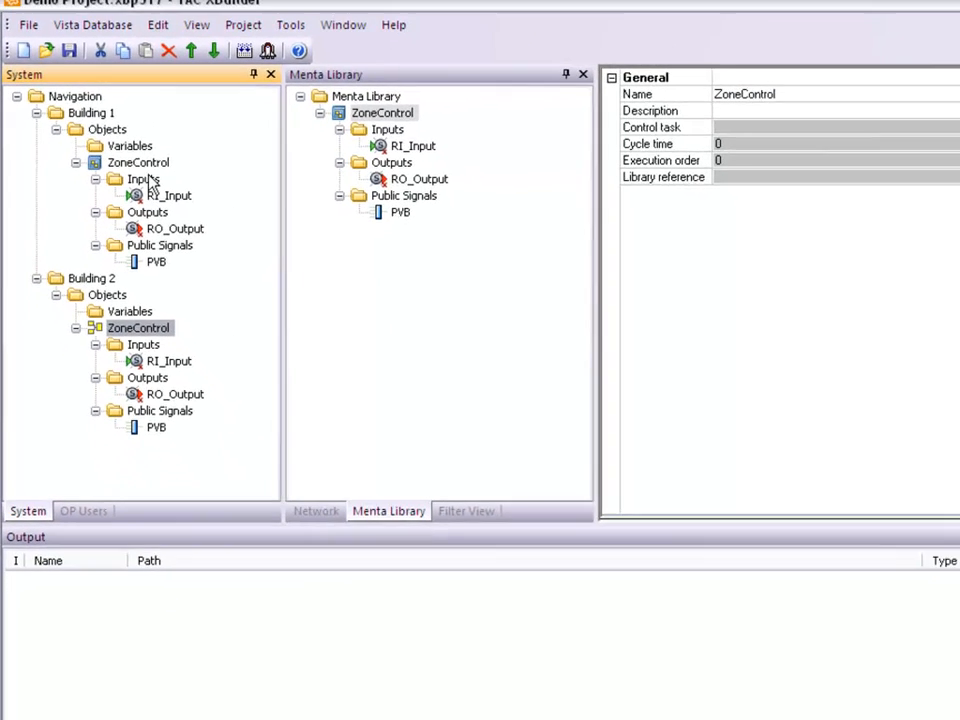
pyautogui.click(190, 161)
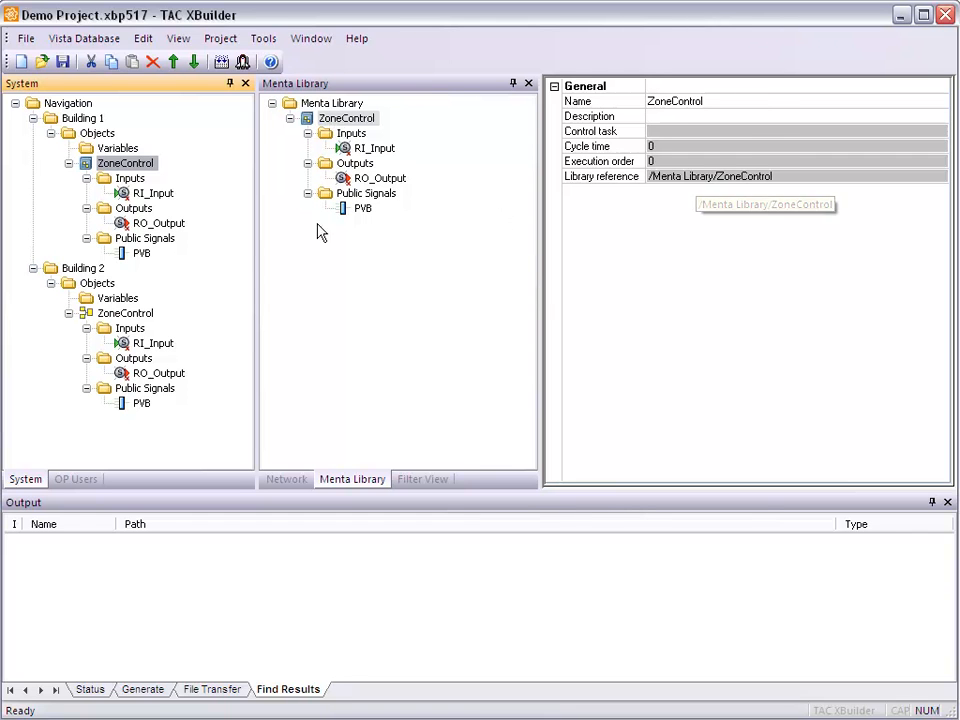
pyautogui.click(124, 314)
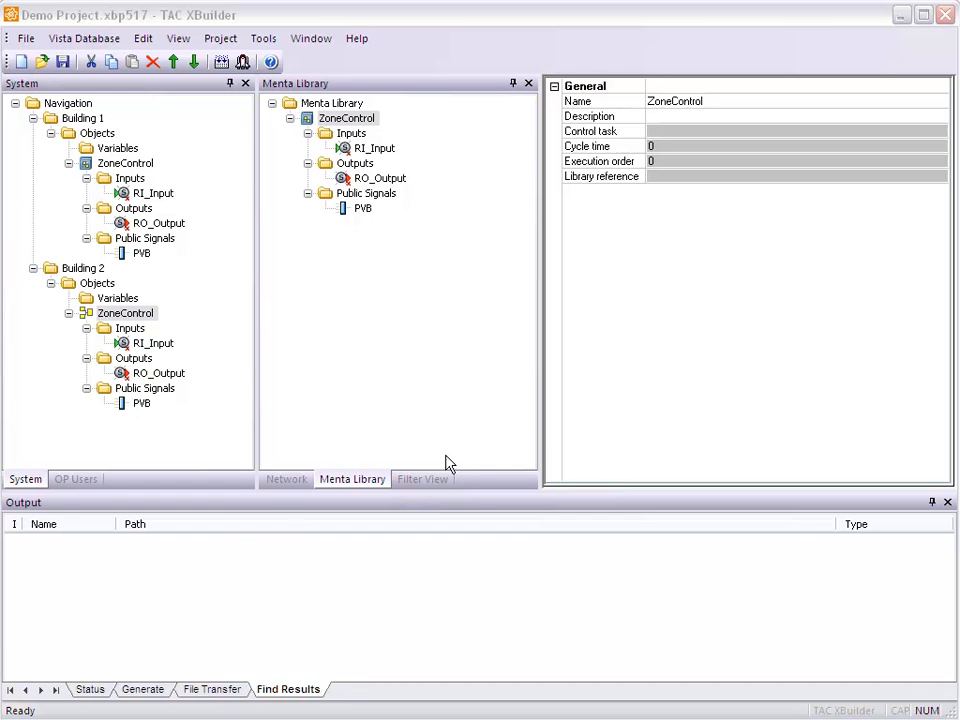
# Show the network tree and expand TAC_Xenta_731, its LON port and the X451A module.
pyautogui.click(286, 481)
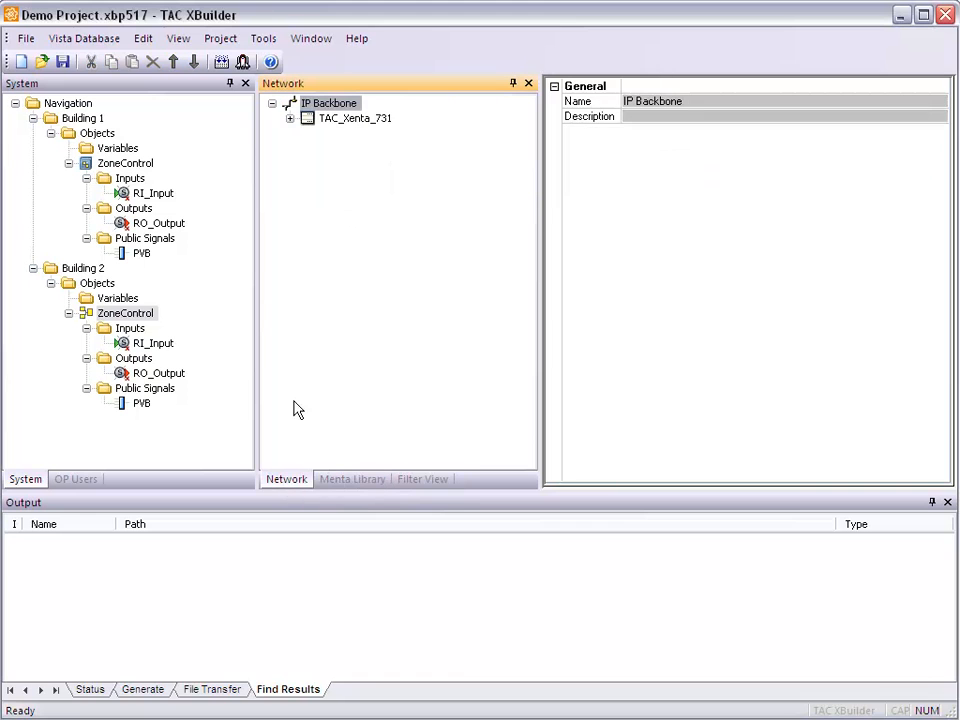
pyautogui.click(289, 119)
pyautogui.click(308, 148)
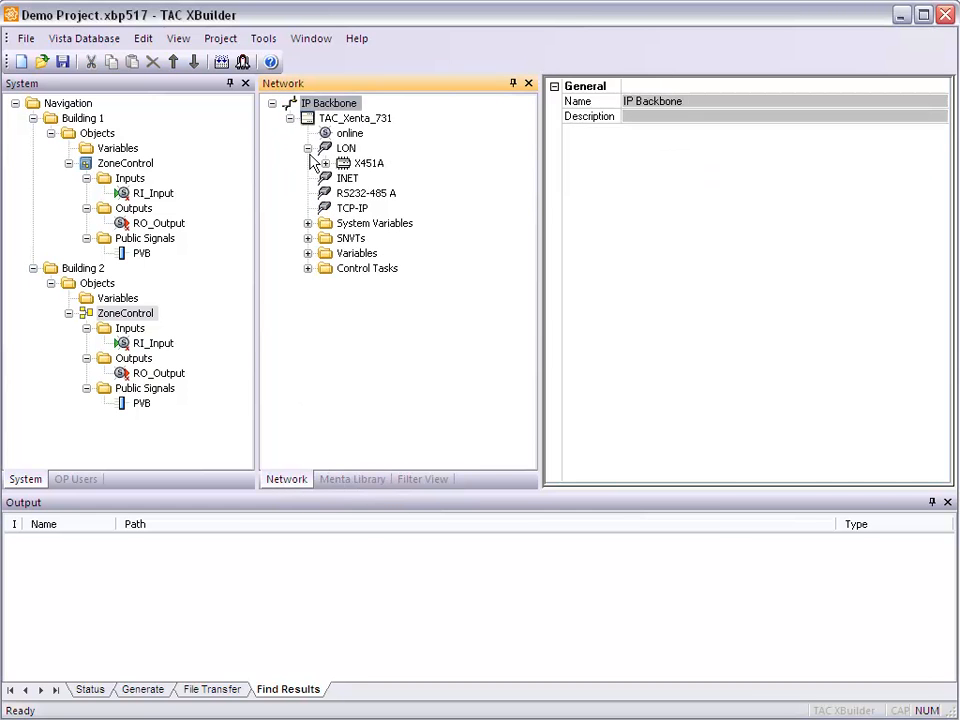
pyautogui.click(326, 163)
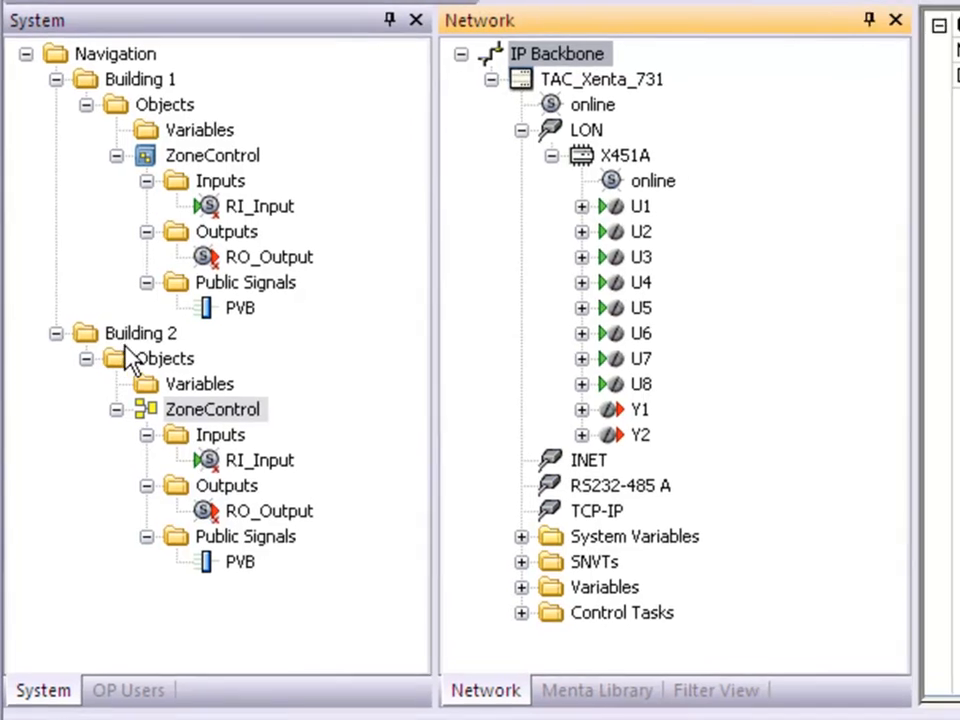
# Delete the Building 2 folder with all its contents from the system navigation.
pyautogui.click(108, 296)
pyautogui.press('Delete')
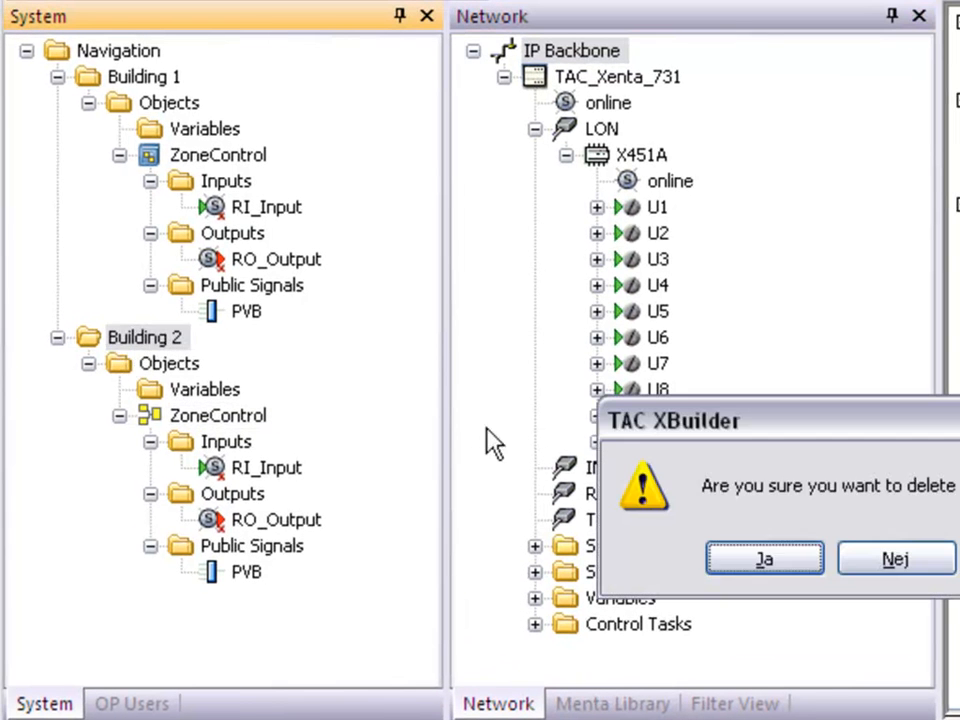
pyautogui.click(731, 560)
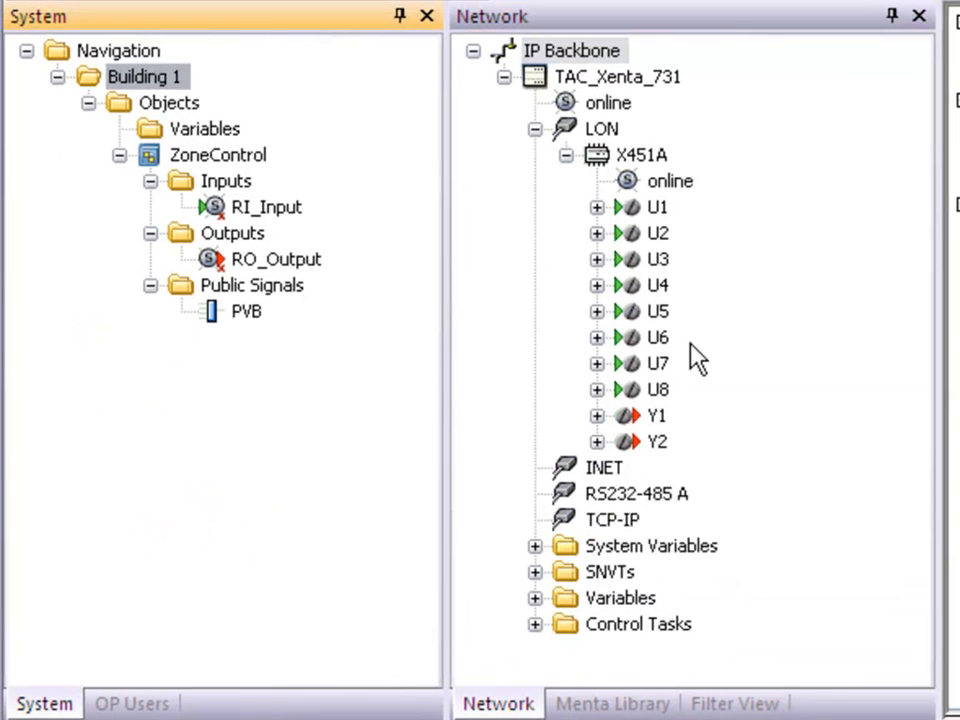
# Collapse the LON branch, and add an interface named Modbus Master to the RS232-485 A port.
pyautogui.click(566, 155)
pyautogui.click(535, 129)
pyautogui.click(636, 190)
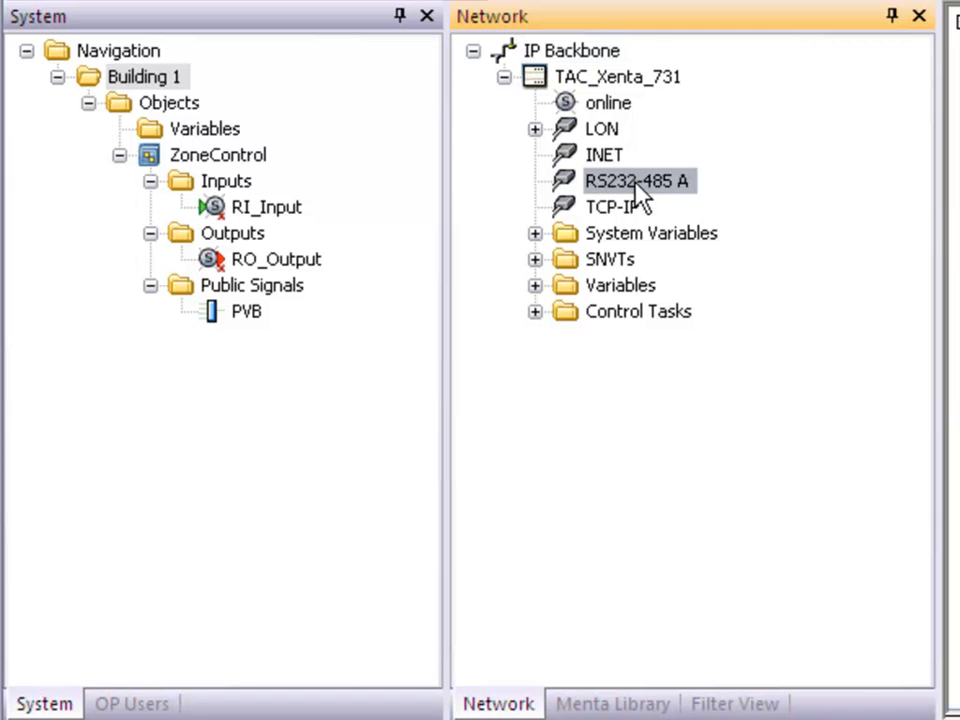
pyautogui.rightClick(636, 188)
pyautogui.moveTo(701, 202)
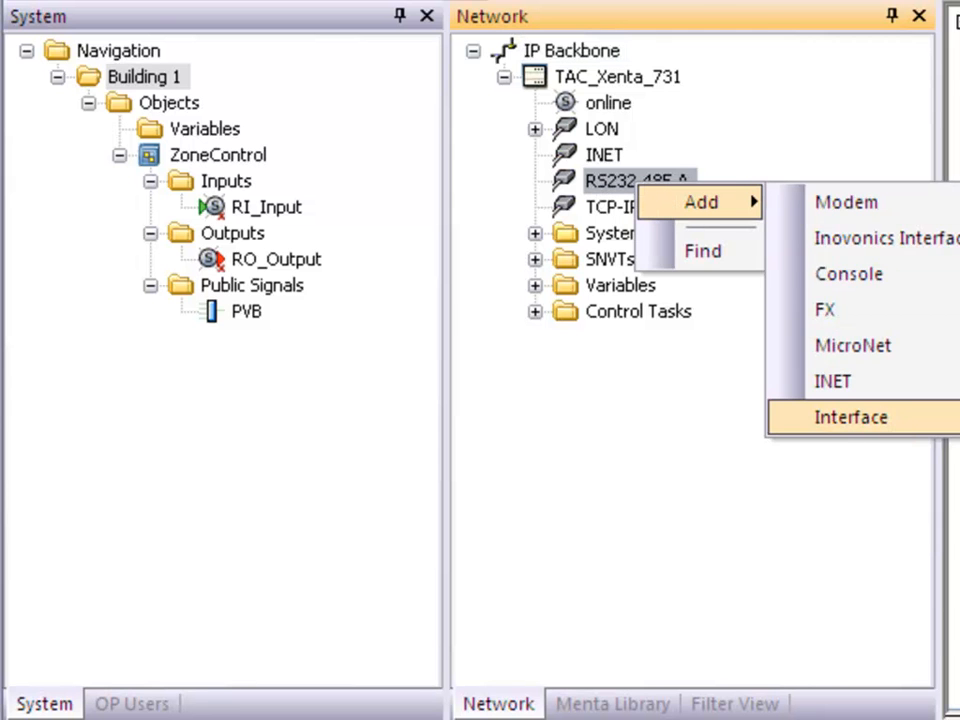
pyautogui.click(850, 417)
pyautogui.press('End')
pyautogui.press('BackSpace')
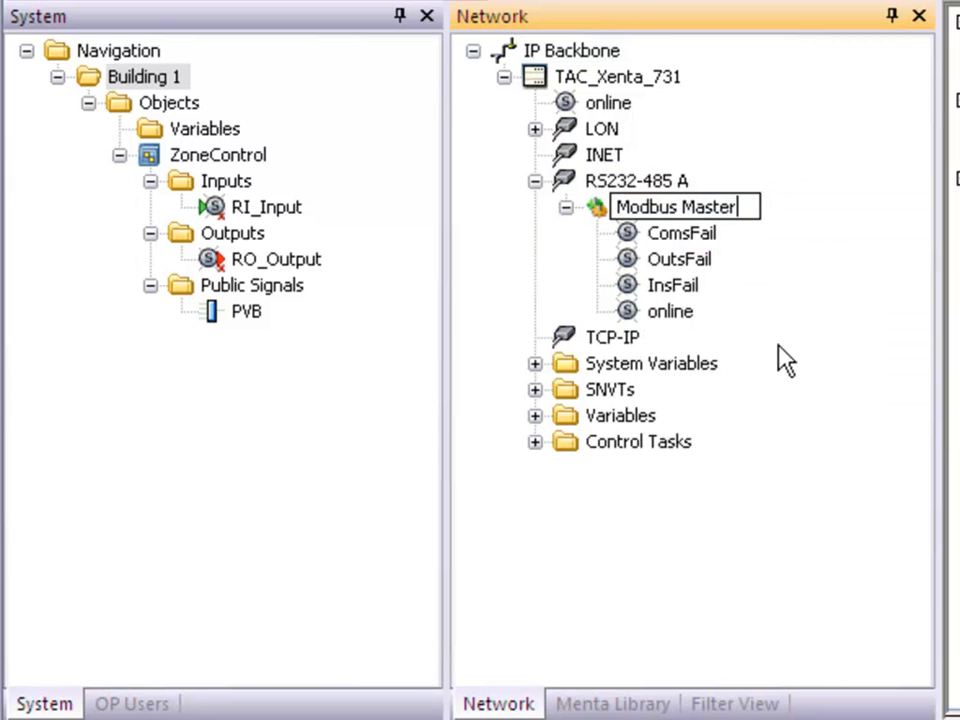
pyautogui.press('Return')
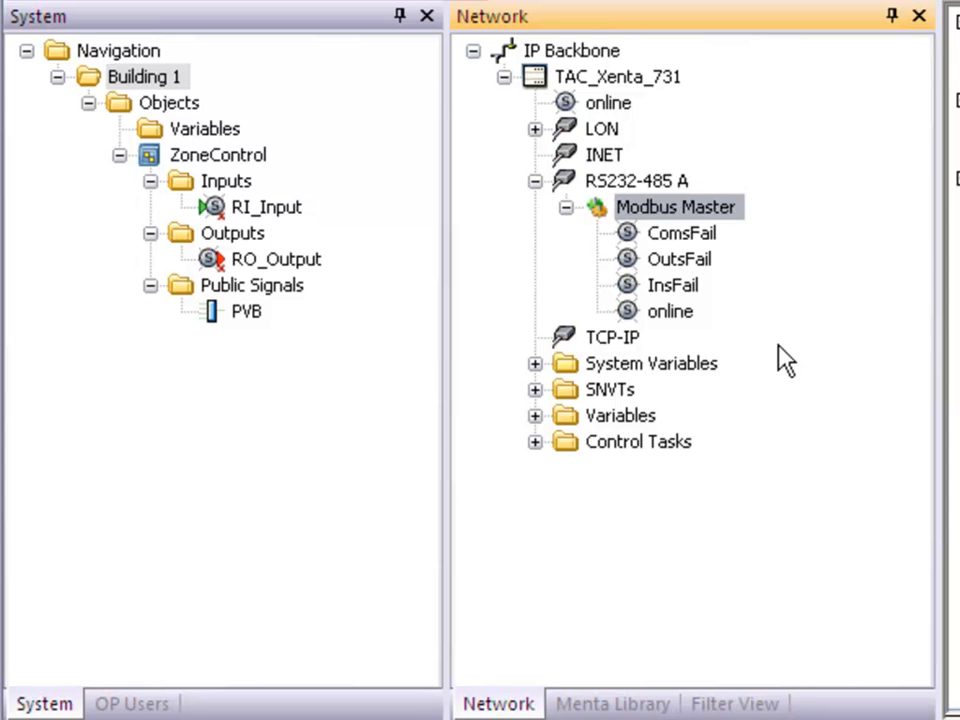
# Add a device to Modbus Master from [Modbus Ext]PM700.dev in the PM700 folder of P:\Utils\TAC\Xenta Soft\Templates, and collapse its signal list.
pyautogui.rightClick(700, 215)
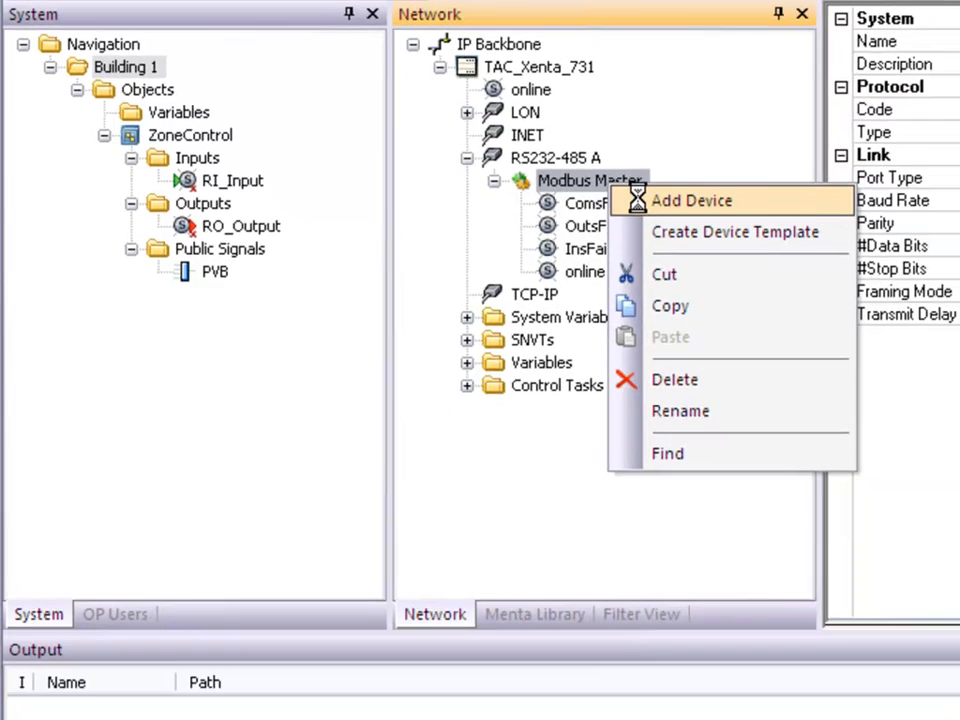
pyautogui.click(637, 200)
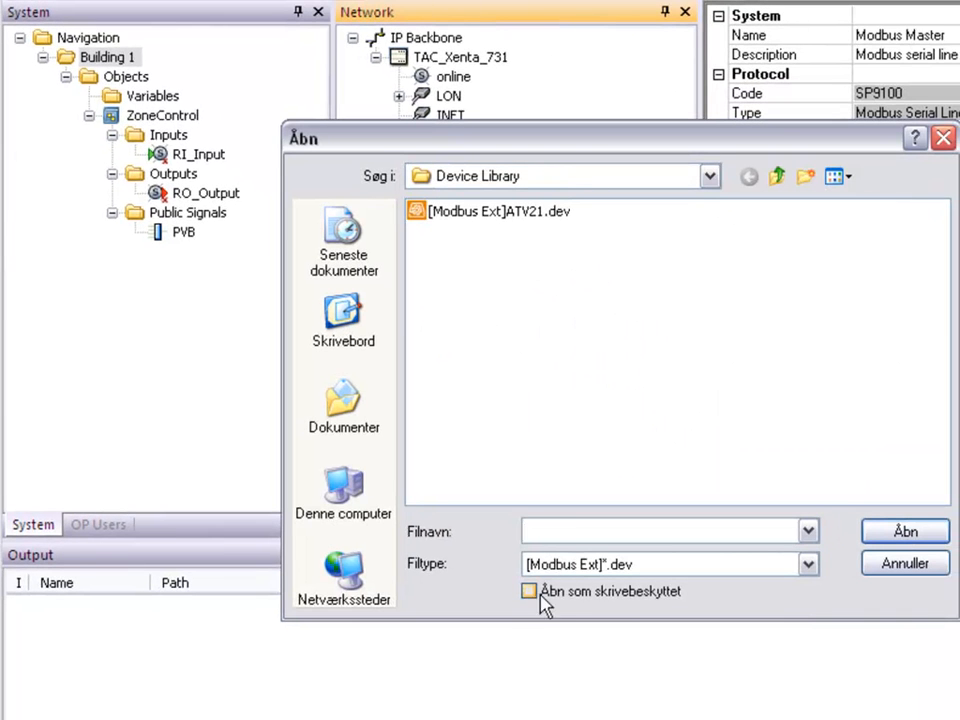
pyautogui.rightClick(558, 534)
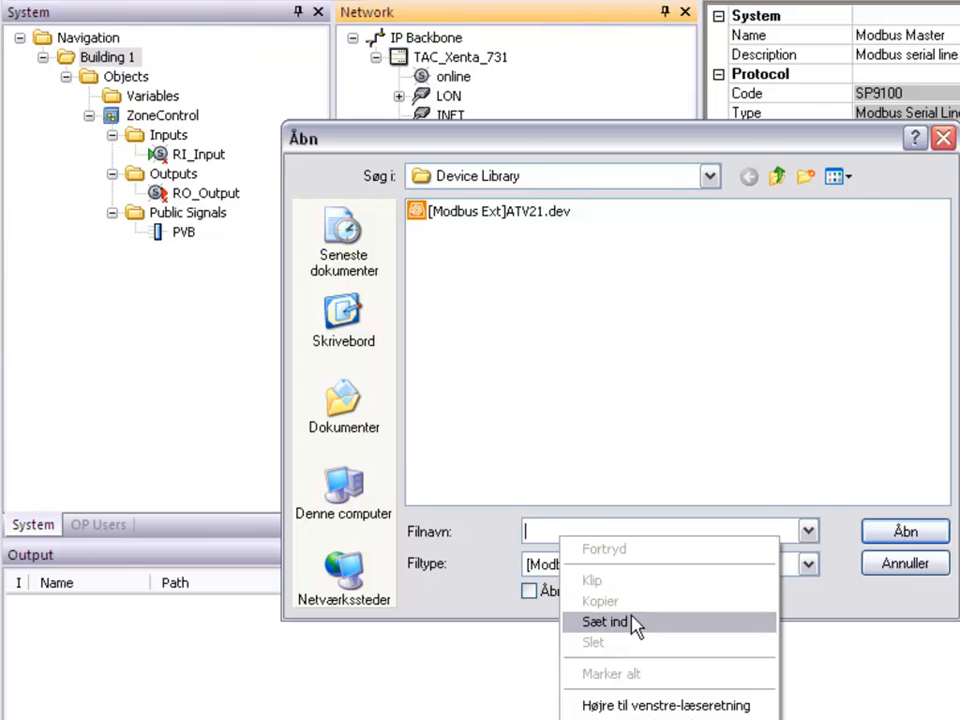
pyautogui.click(605, 621)
pyautogui.click(905, 533)
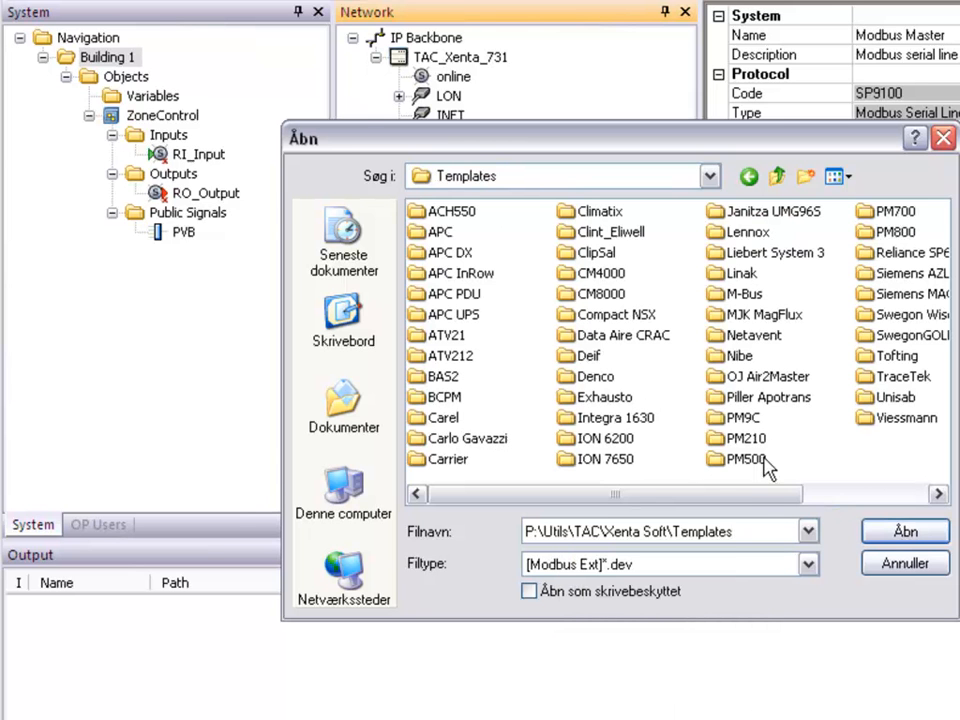
pyautogui.doubleClick(886, 211)
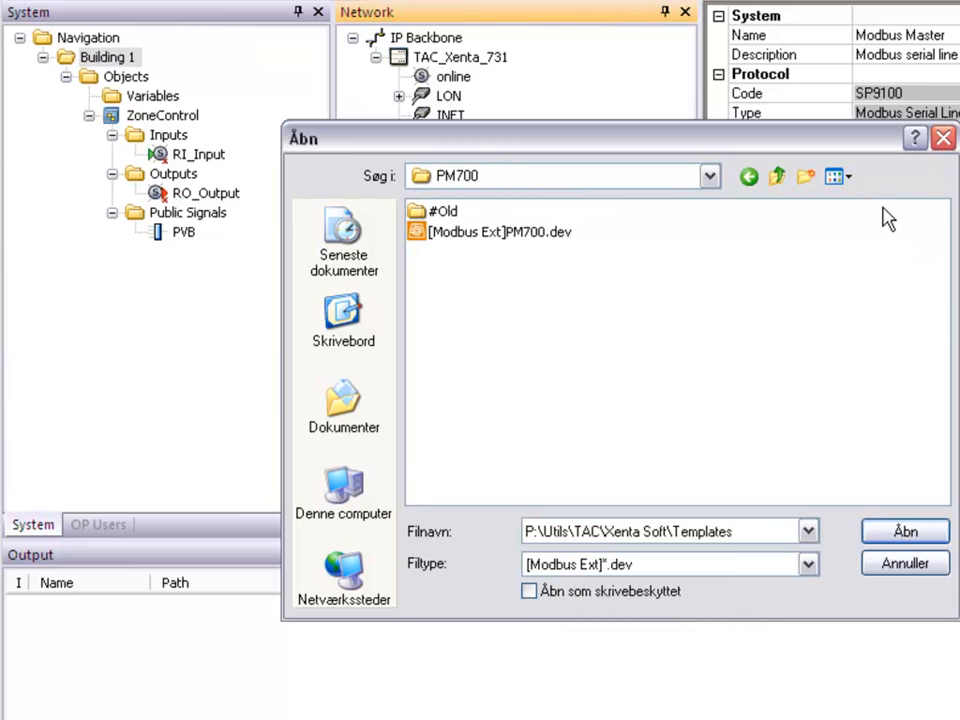
pyautogui.click(534, 233)
pyautogui.click(905, 533)
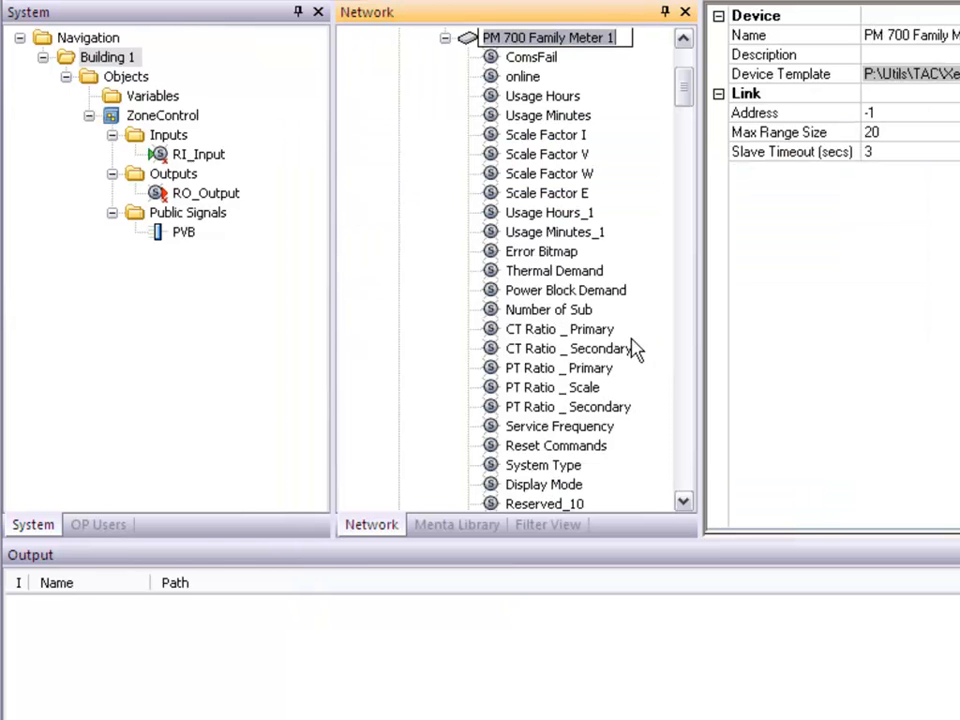
pyautogui.click(445, 38)
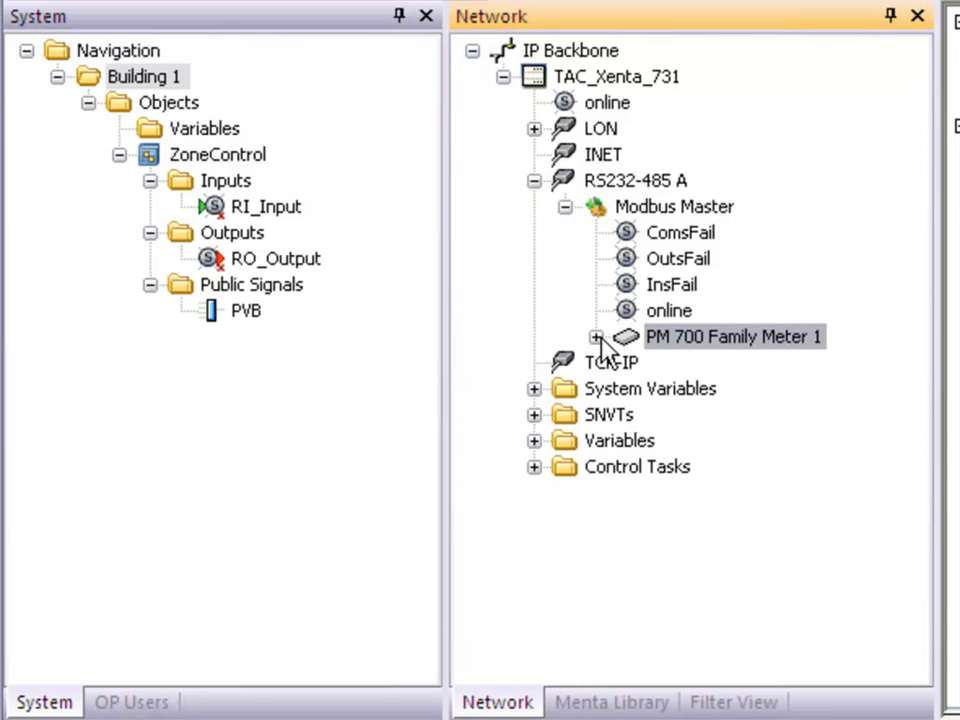
pyautogui.click(170, 103)
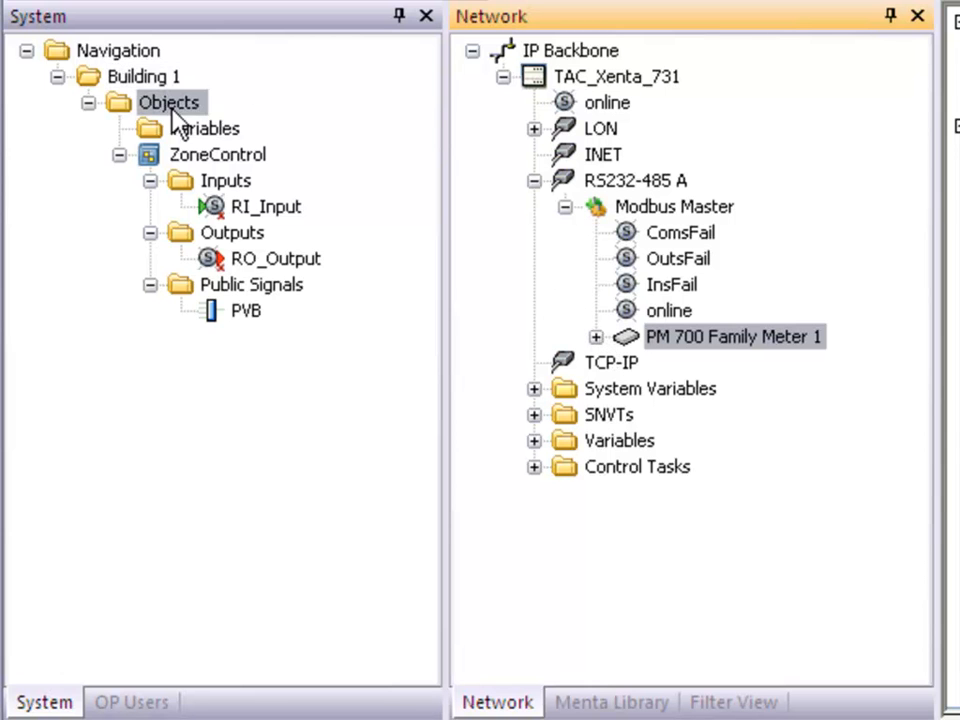
pyautogui.rightClick(172, 102)
pyautogui.press('Escape')
pyautogui.rightClick(199, 103)
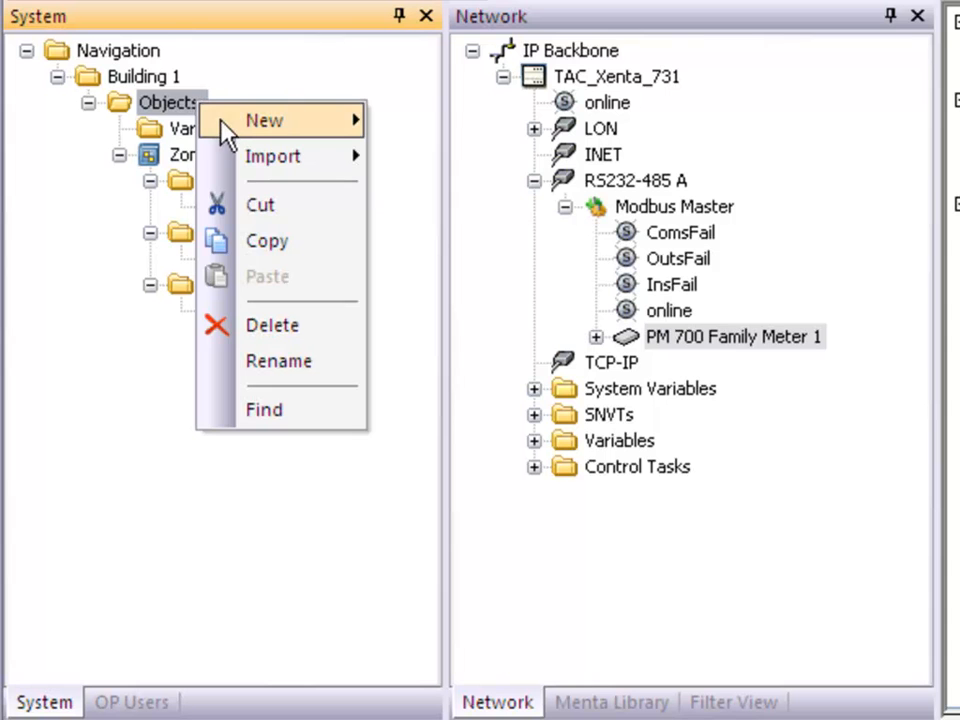
pyautogui.moveTo(222, 122)
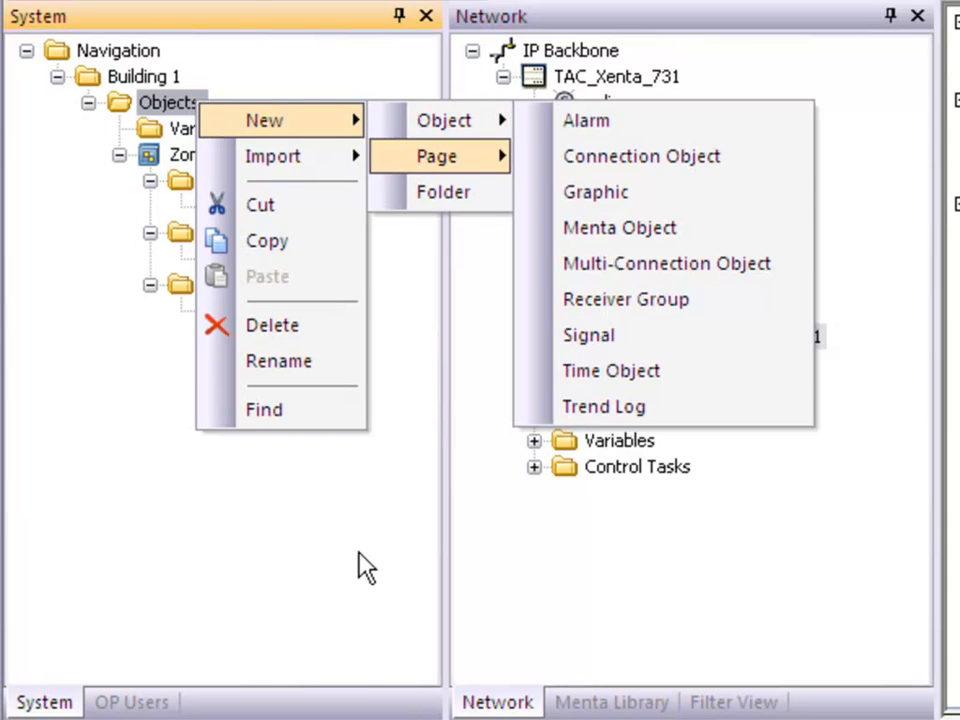
pyautogui.click(366, 622)
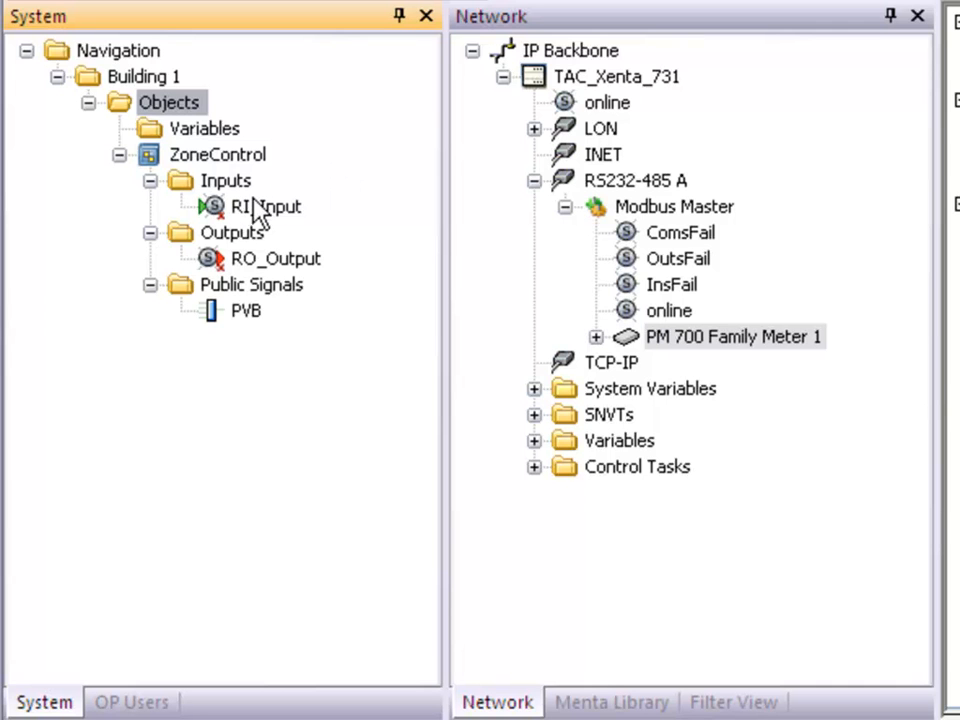
# Expand the LON port's X451A module to examine its input and output points, and collapse both again.
pyautogui.click(534, 128)
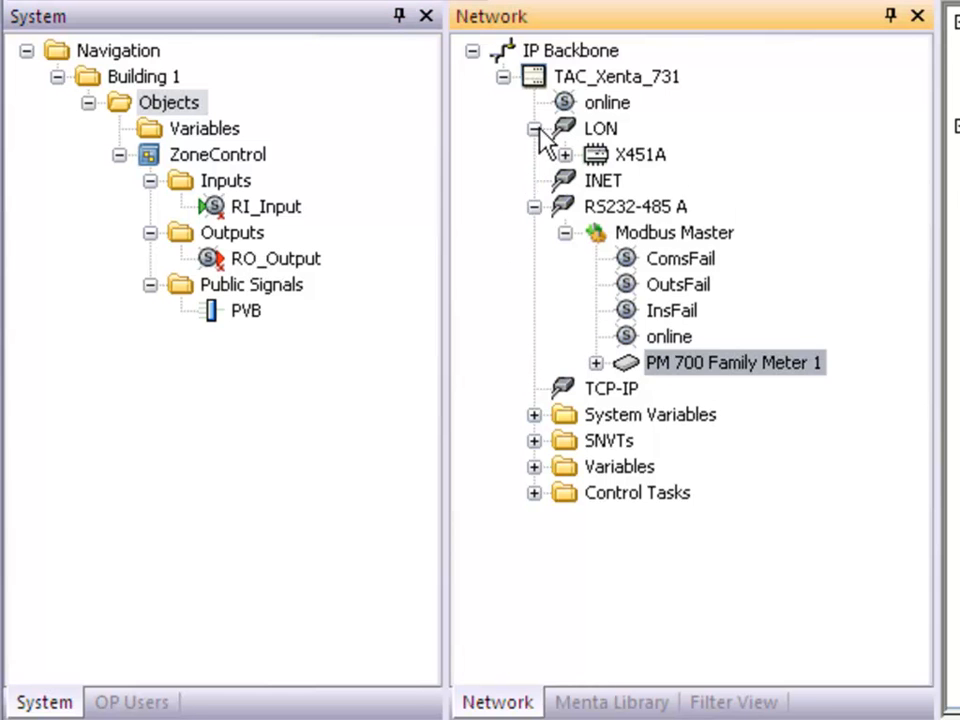
pyautogui.click(566, 154)
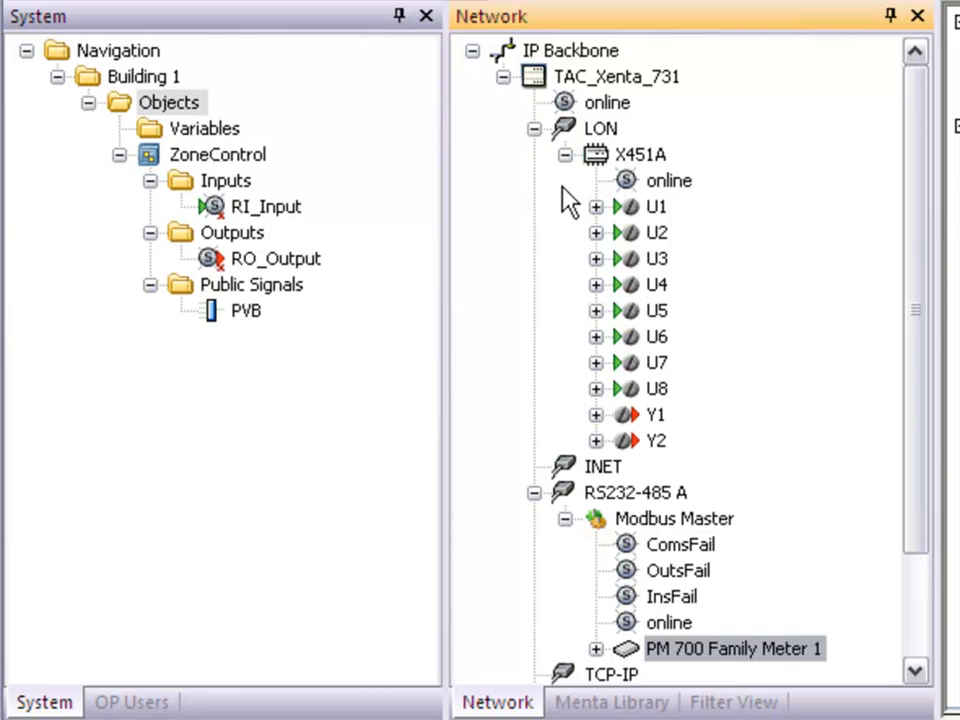
pyautogui.click(565, 154)
pyautogui.click(535, 129)
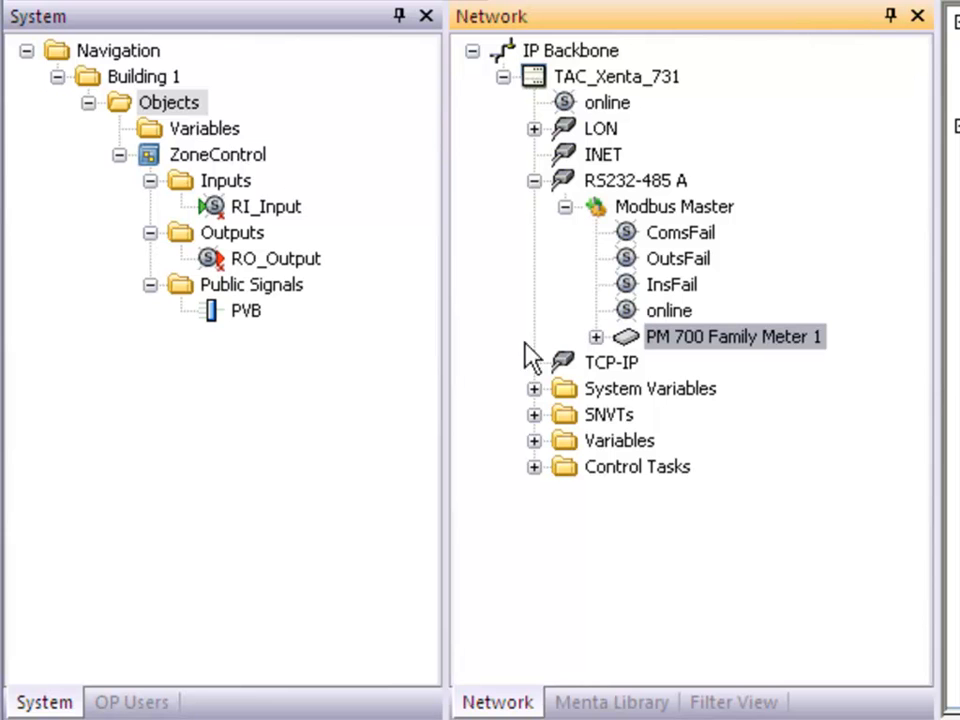
# Expand PM 700 Family Meter 1 and examine the properties of its signals one by one from Scale Factor I to System Type.
pyautogui.click(597, 338)
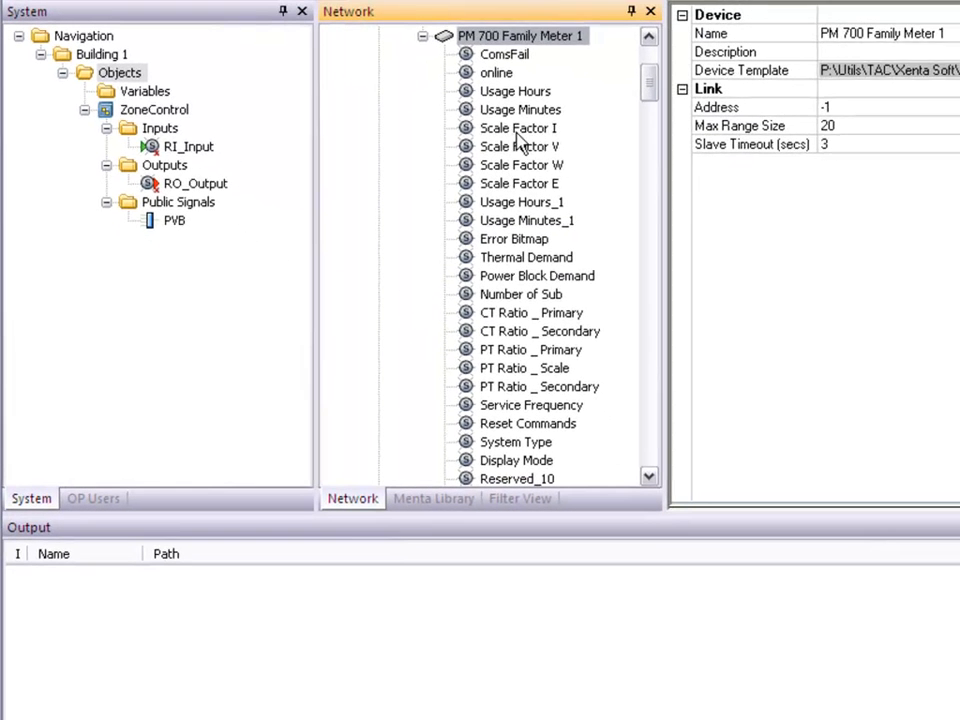
pyautogui.click(736, 184)
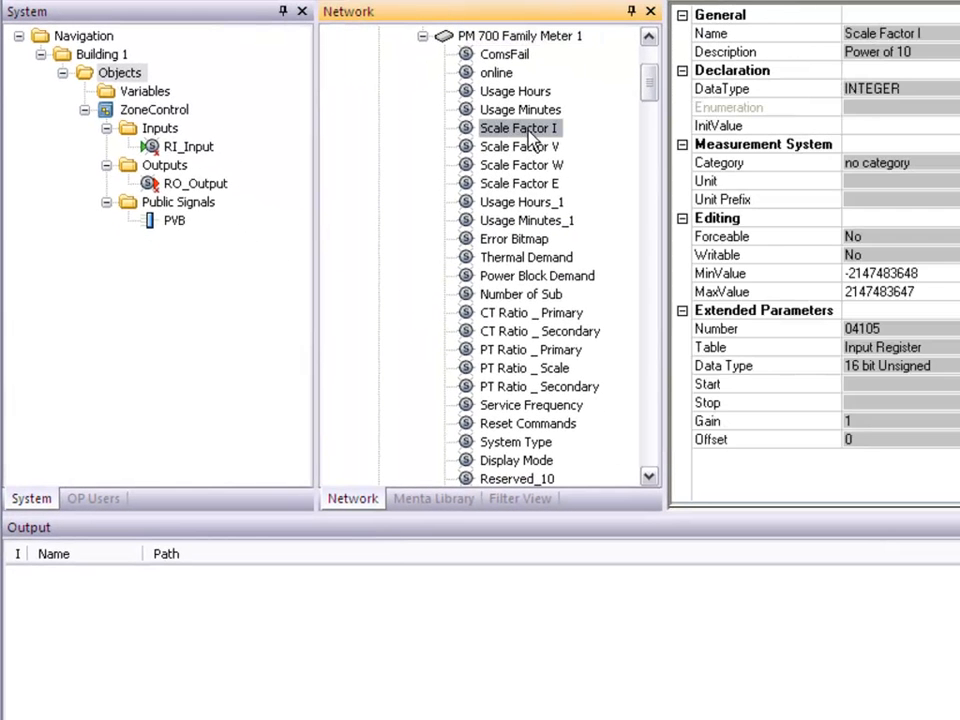
pyautogui.click(530, 148)
pyautogui.press('Down')
pyautogui.press('Down')
pyautogui.press('Down')
pyautogui.press('Down')
pyautogui.press('Down')
pyautogui.press('Down')
pyautogui.press('Down')
pyautogui.press('Down')
pyautogui.press('Down')
pyautogui.press('Down')
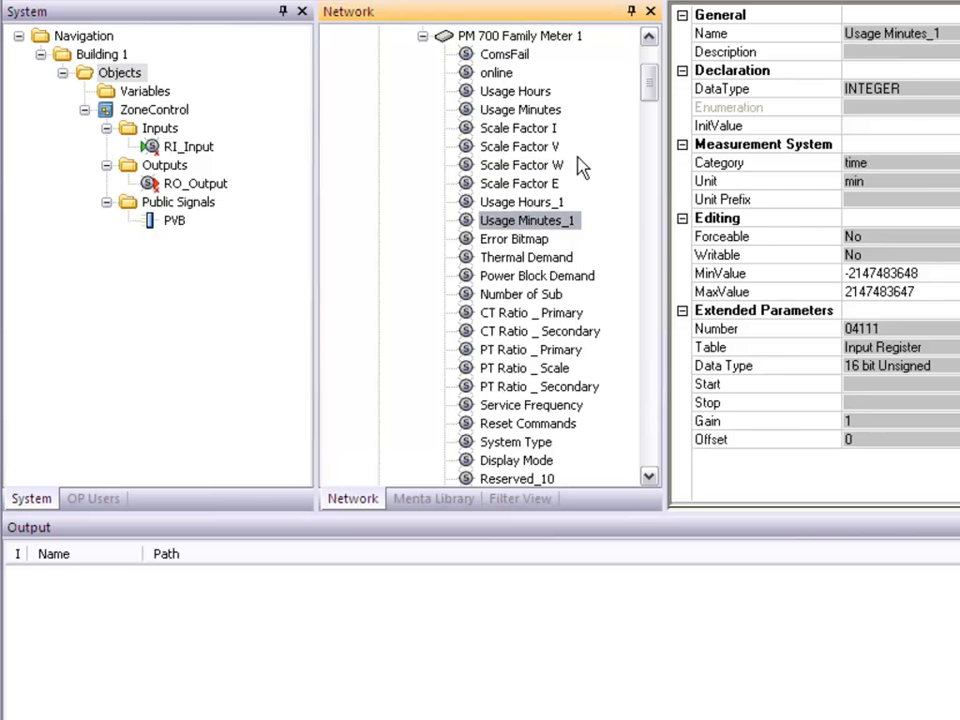
pyautogui.press('Down')
pyautogui.press('Down')
pyautogui.press('Down')
pyautogui.press('Down')
pyautogui.press('Down')
pyautogui.press('Down')
pyautogui.press('Down')
pyautogui.press('Down')
pyautogui.press('Down')
pyautogui.press('Down')
pyautogui.press('Down')
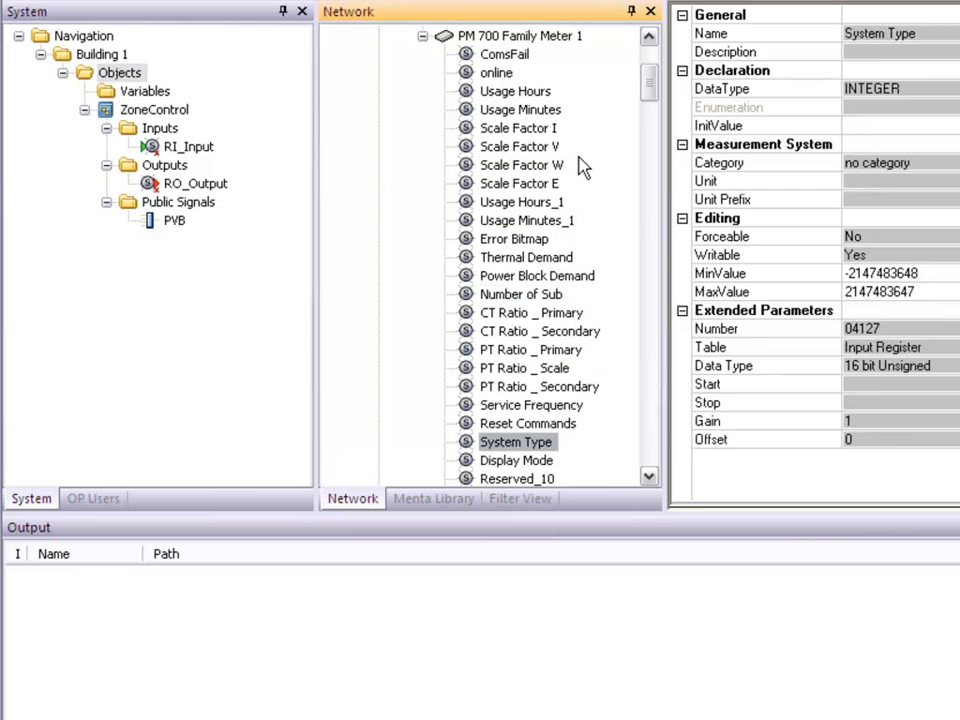
# Examine the properties of the PM 700 meter's signals following System Type up to Voltage L_L 3P, and collapse the meter.
pyautogui.press('Down')
pyautogui.press('Down')
pyautogui.press('Down')
pyautogui.press('Down')
pyautogui.press('Down')
pyautogui.scroll(7, 557, 152)
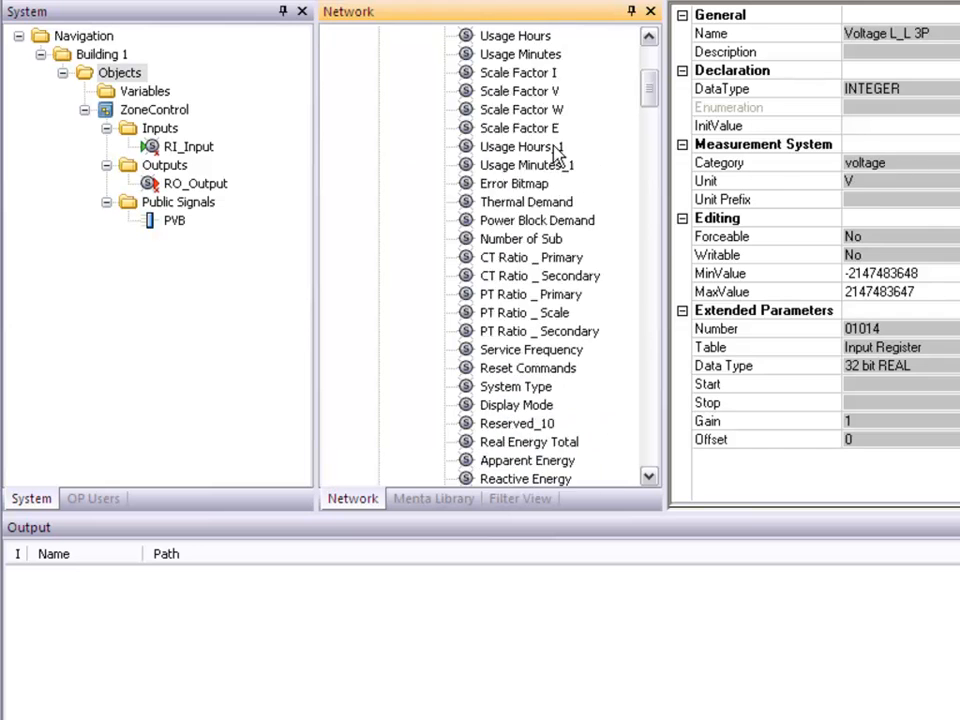
pyautogui.click(422, 240)
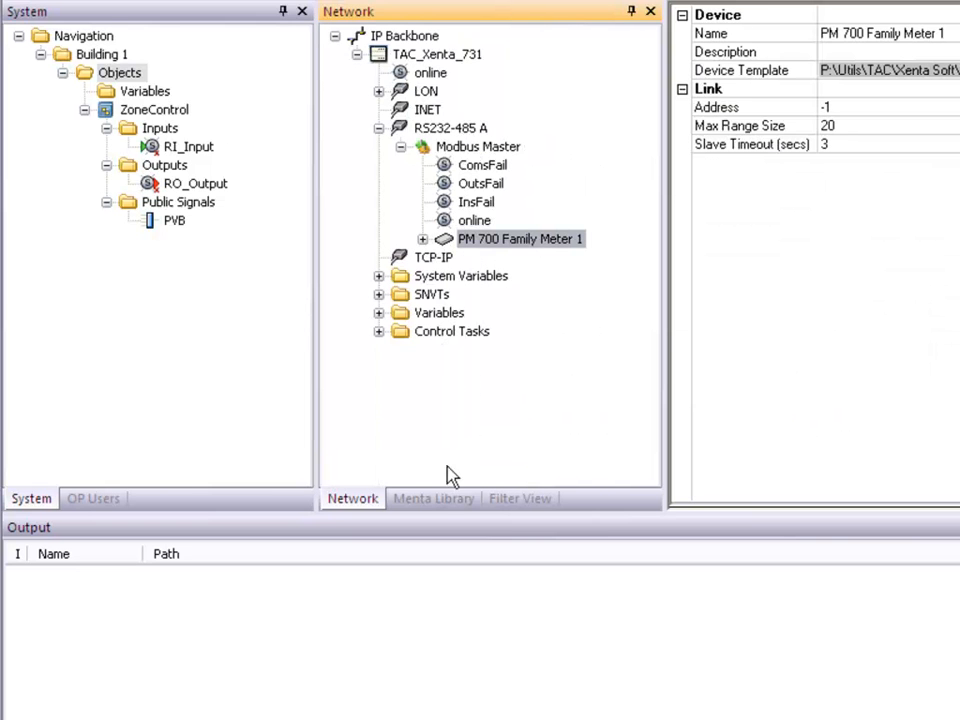
# Disconnect the ZoneControl object from the Menta library and open it for editing.
pyautogui.rightClick(150, 107)
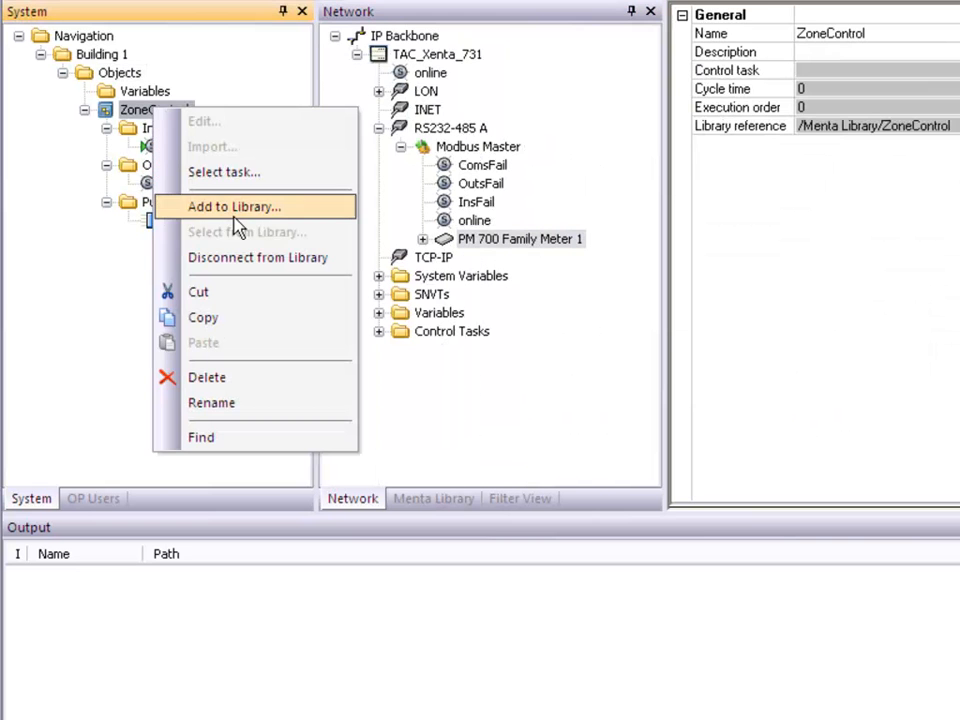
pyautogui.click(245, 258)
pyautogui.rightClick(182, 111)
pyautogui.click(355, 168)
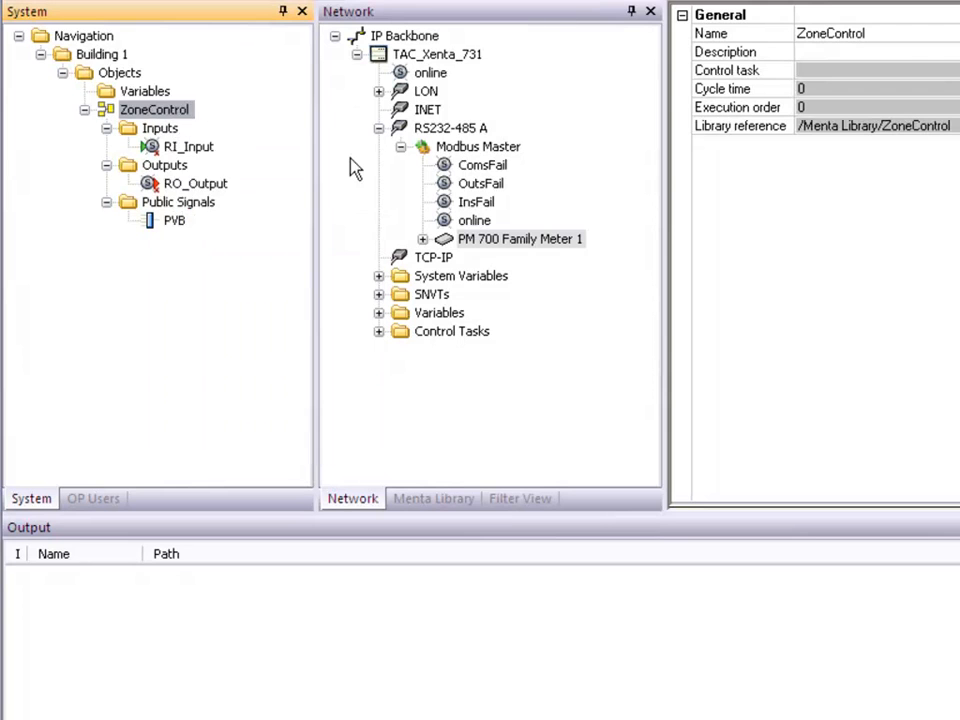
# Add an II integer input block to the ZoneControl diagram, placed below the PVB block.
pyautogui.rightClick(304, 481)
pyautogui.click(431, 493)
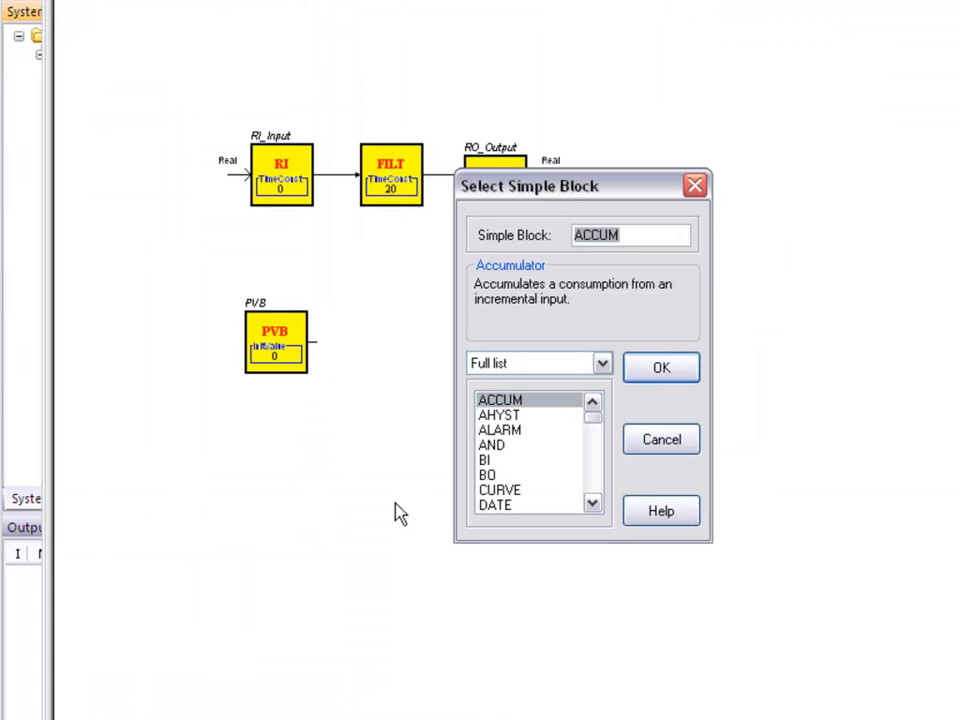
pyautogui.write('II')
pyautogui.press('Return')
pyautogui.moveTo(386, 517); pyautogui.dragTo(293, 514)
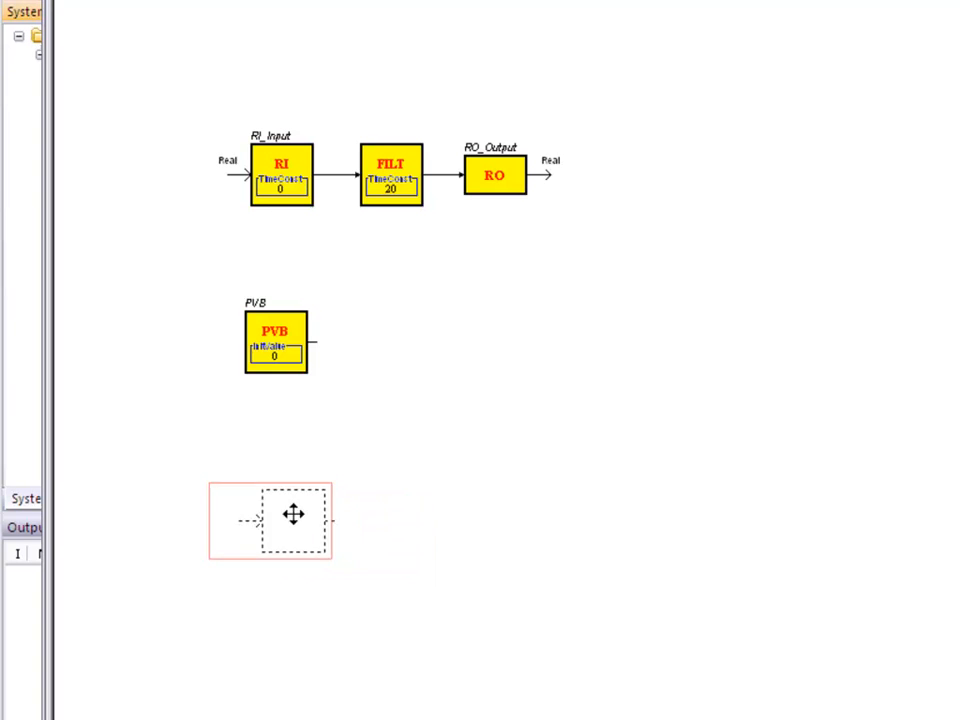
pyautogui.click(281, 460)
# Add a PVI block to the diagram directly below the II block.
pyautogui.rightClick(306, 551)
pyautogui.write('s')
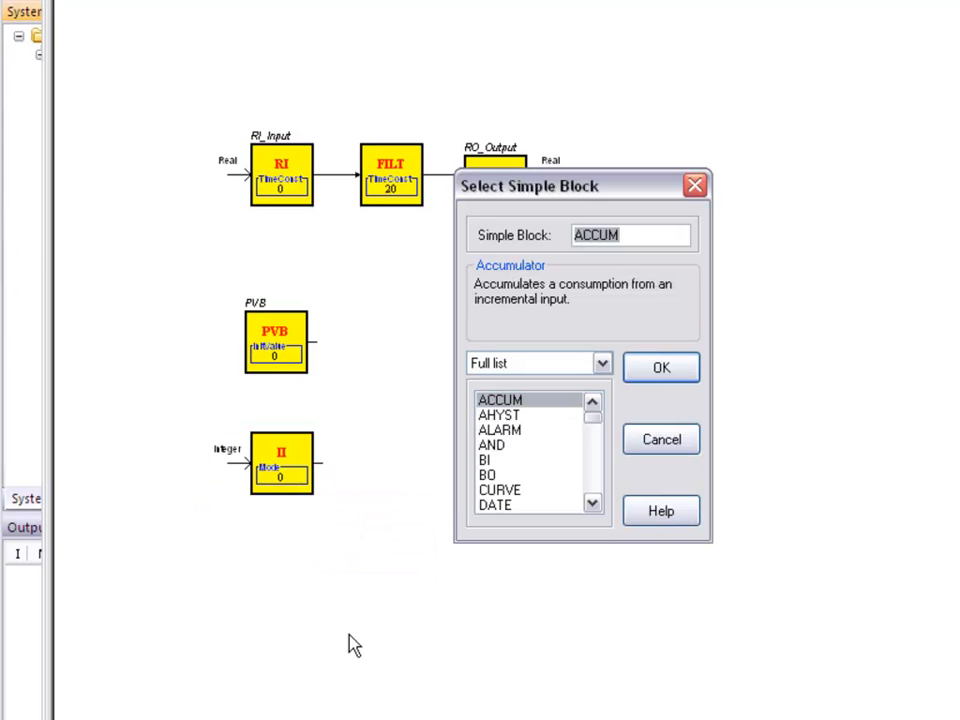
pyautogui.write('PVI')
pyautogui.press('Return')
pyautogui.moveTo(349, 594); pyautogui.dragTo(303, 560)
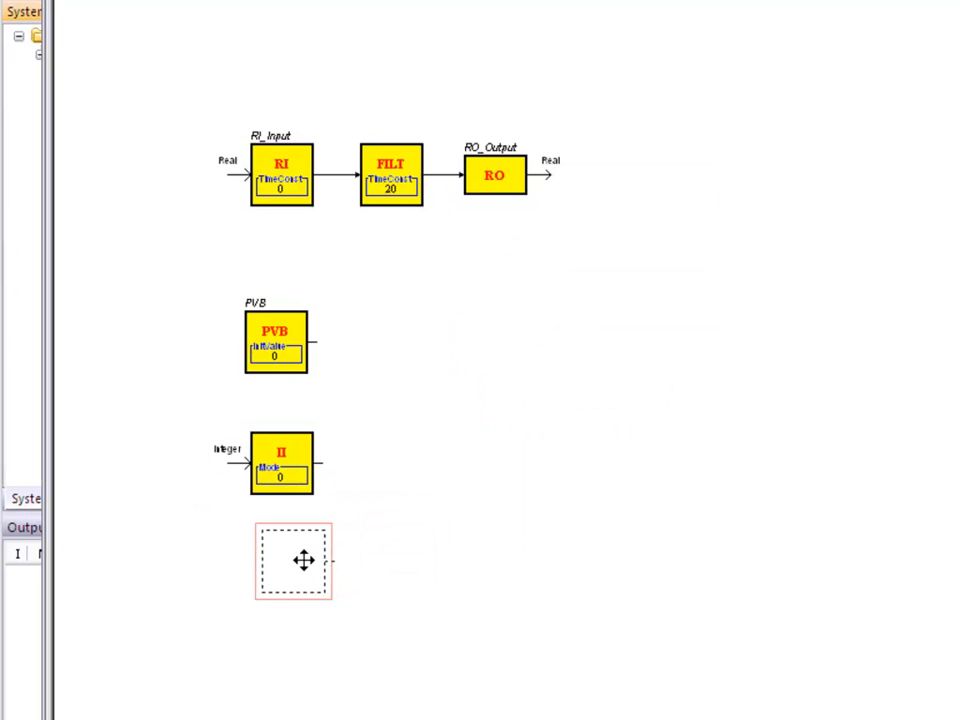
pyautogui.click(287, 561)
# Set the II block's identifier to II_Input.
pyautogui.doubleClick(308, 485)
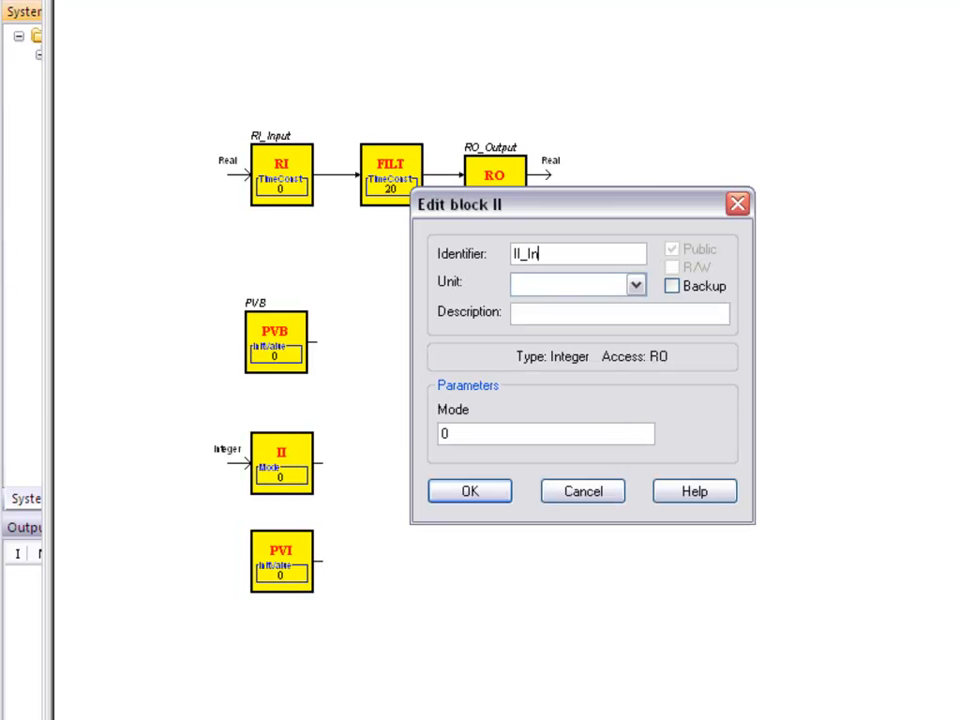
pyautogui.press('Return')
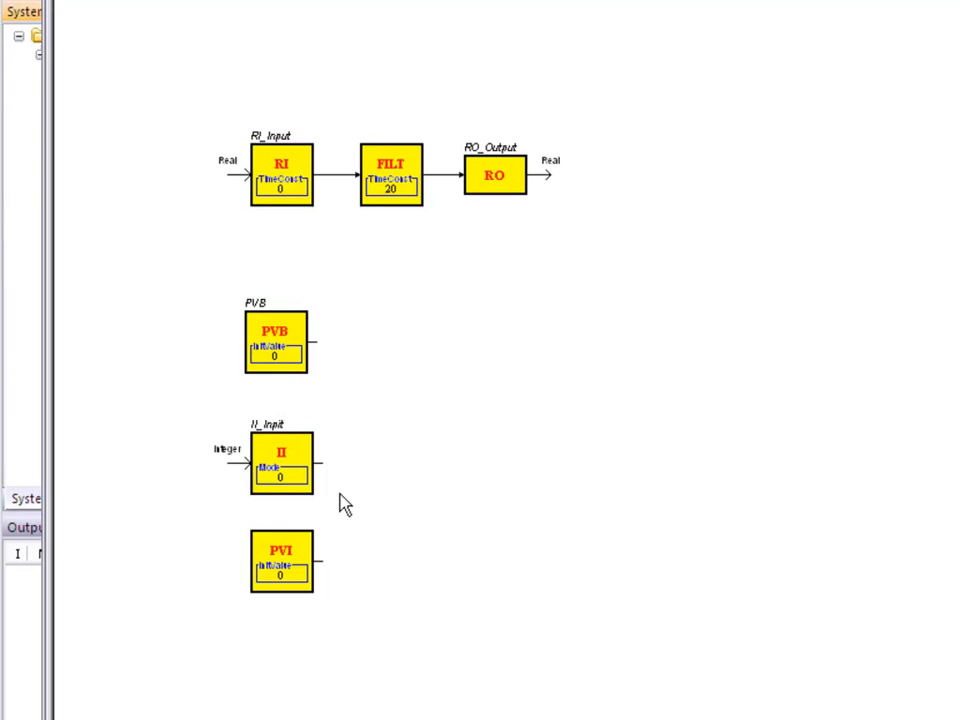
pyautogui.doubleClick(272, 465)
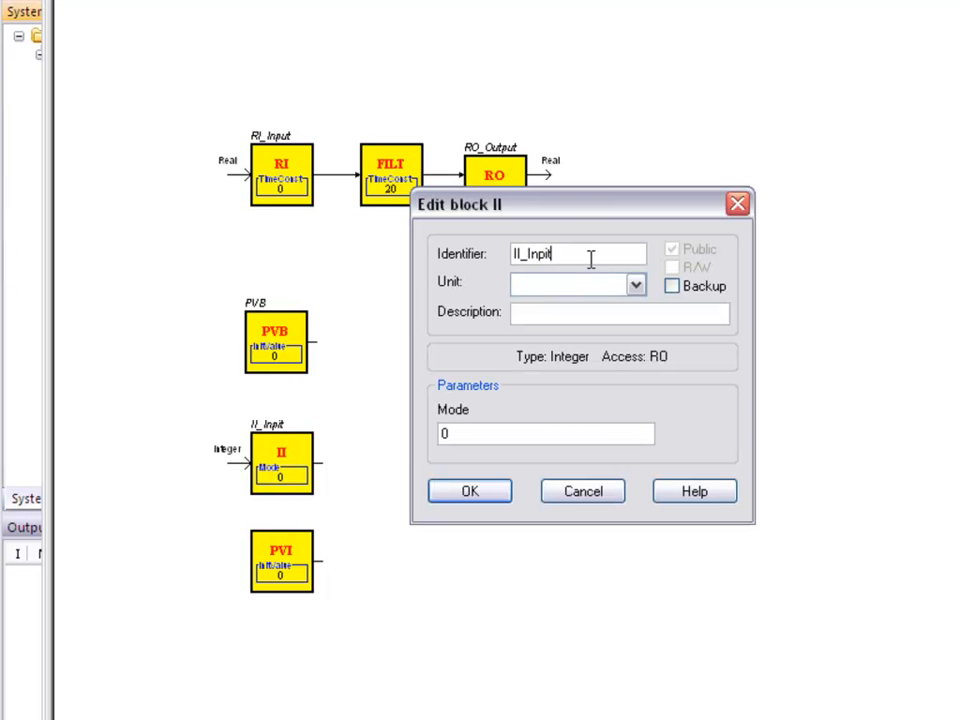
pyautogui.write('u')
pyautogui.press('Return')
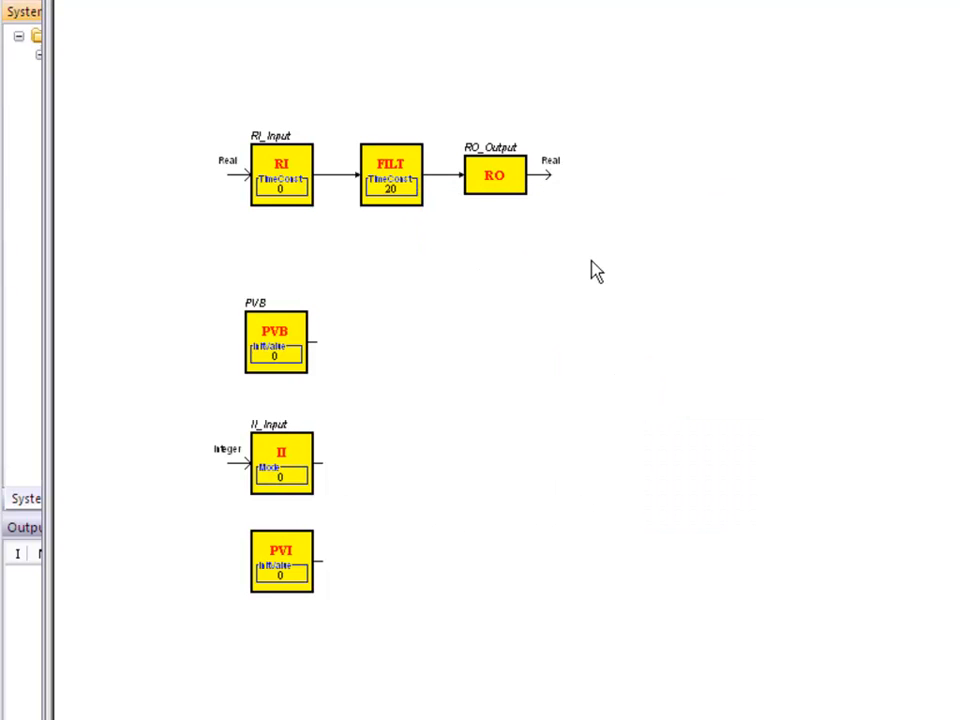
# Set the PVI block's identifier to PVI and make it public, then close the diagram editor and save the changes.
pyautogui.doubleClick(306, 575)
pyautogui.write('PVI')
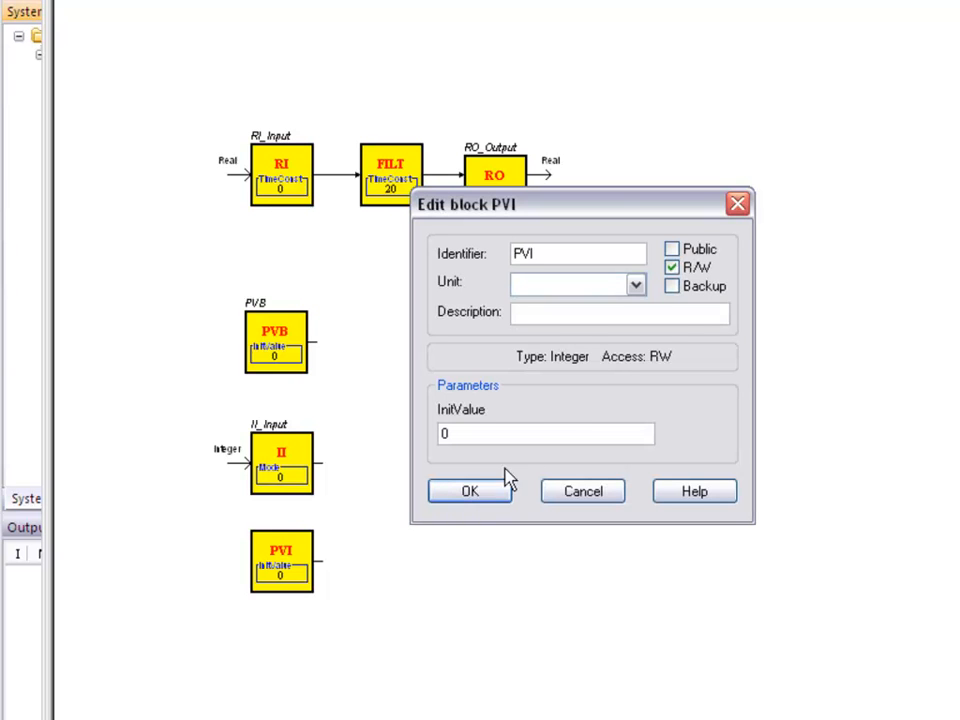
pyautogui.click(700, 249)
pyautogui.press('Return')
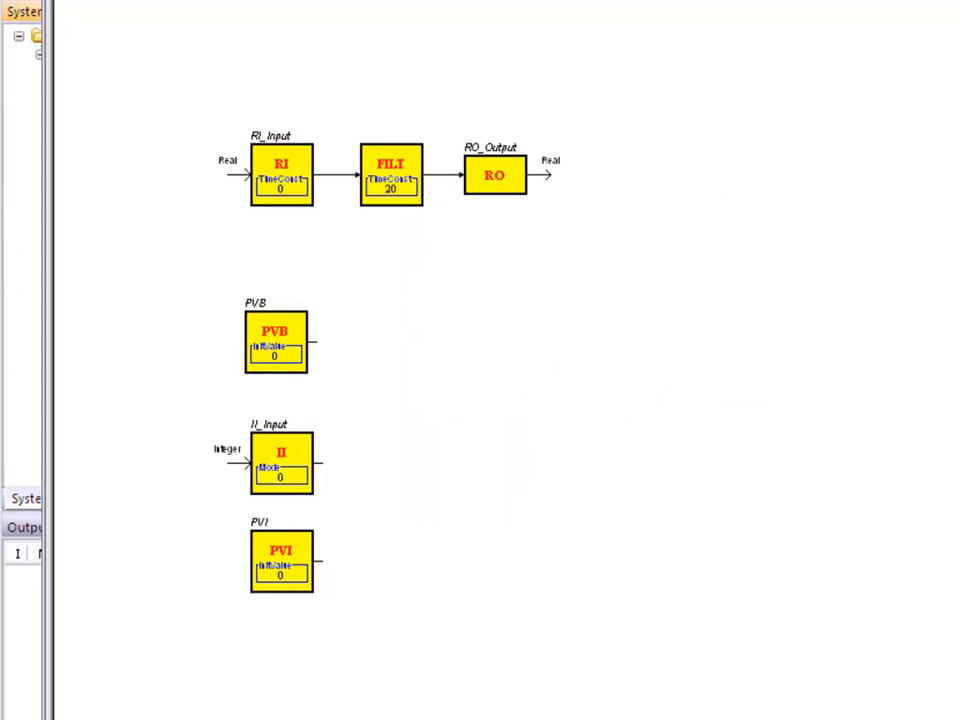
pyautogui.hotkey('alt', 'F4')
pyautogui.click(407, 362)
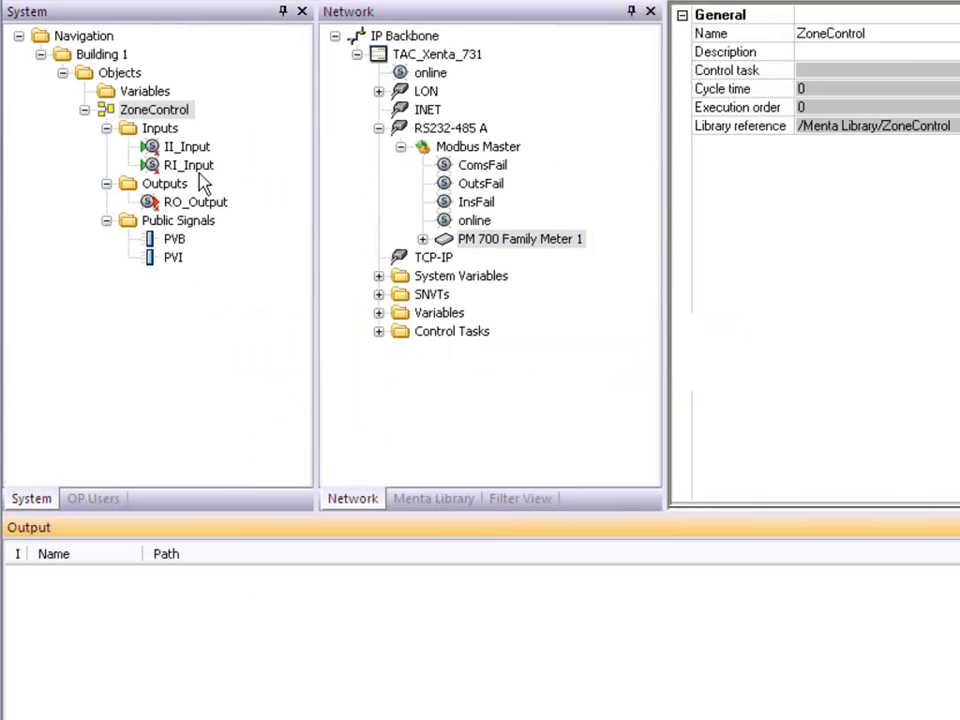
# Connect the PM 700 meter's Scale Factor I signal to ZoneControl's II_Input, and collapse the meter.
pyautogui.doubleClick(445, 239)
pyautogui.moveTo(520, 129); pyautogui.dragTo(233, 158)
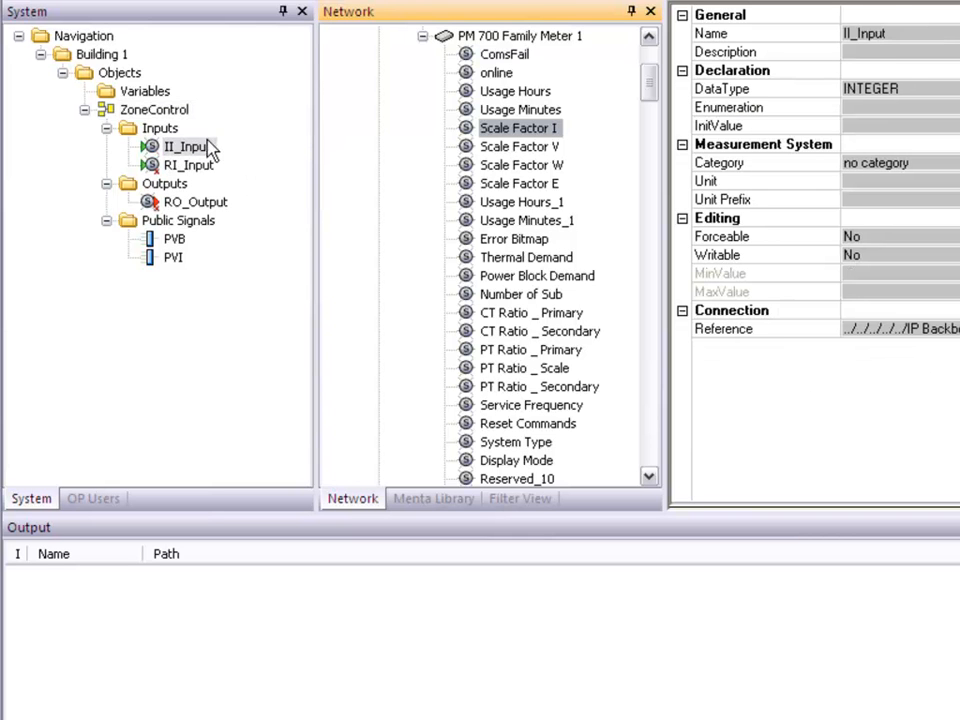
pyautogui.click(422, 36)
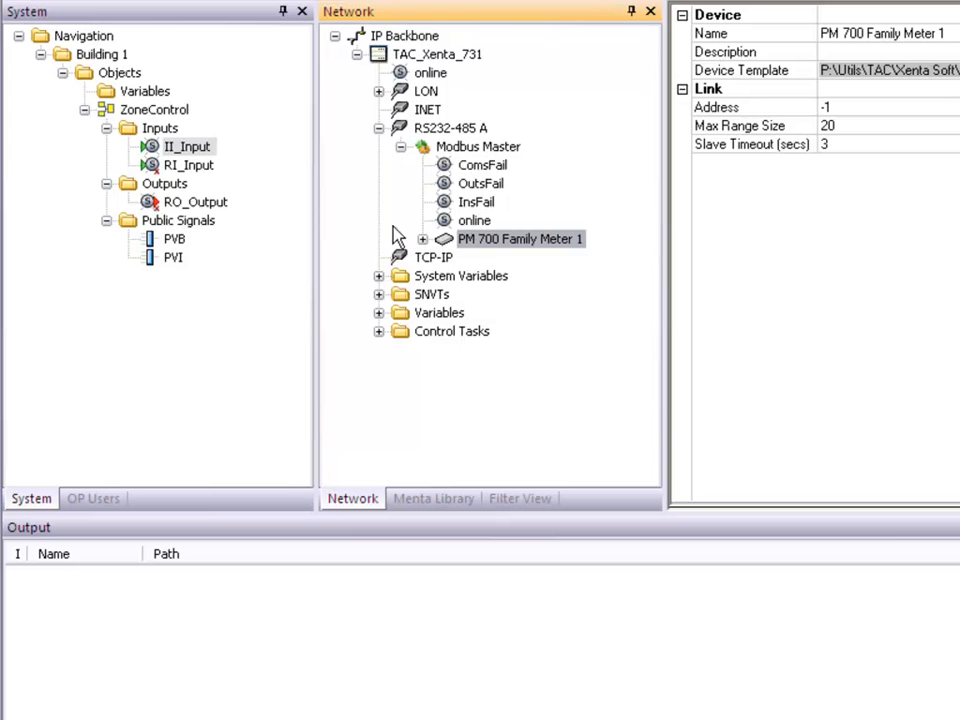
# Assign the ZoneControl object to the Fast control task and check the task's cycle time.
pyautogui.click(379, 331)
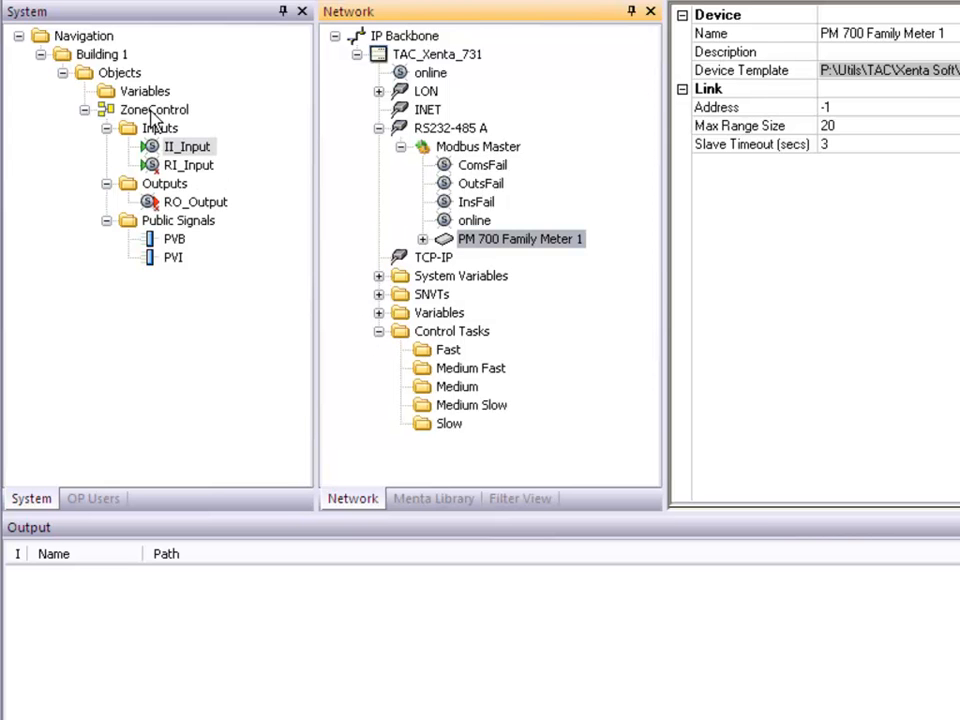
pyautogui.moveTo(153, 112); pyautogui.dragTo(450, 355)
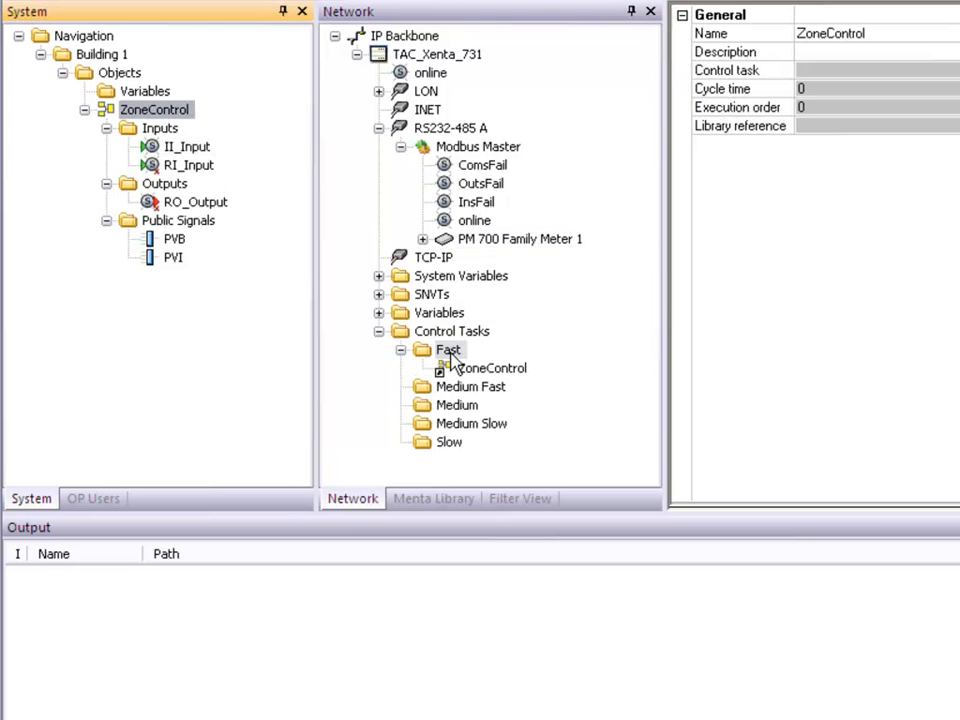
pyautogui.click(450, 353)
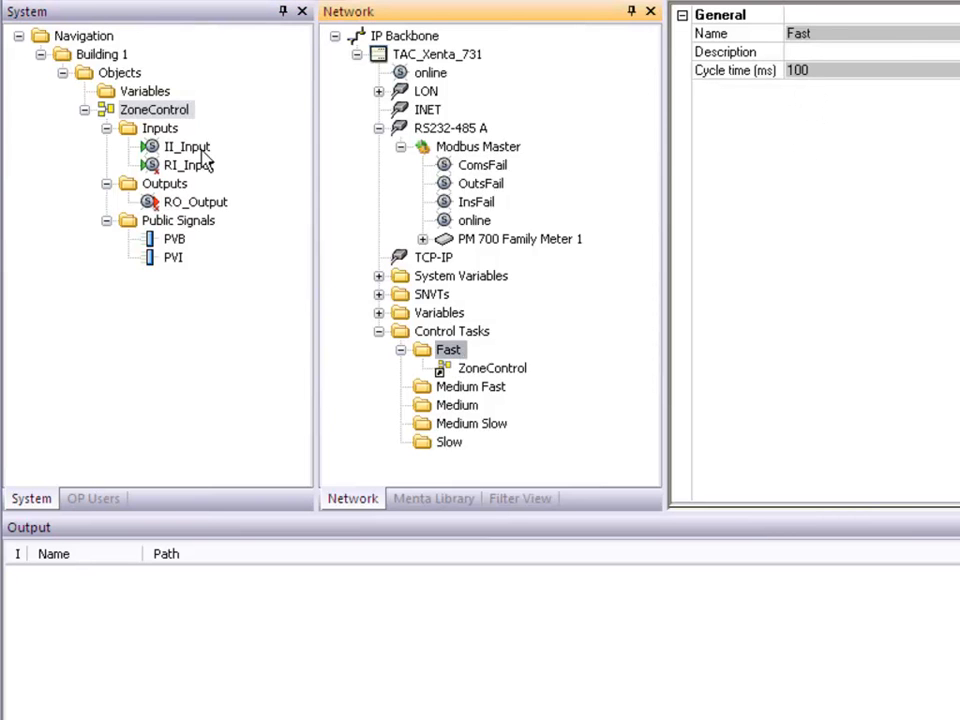
# Examine II_Input's connection reference, the PM 700 meter's signals and the LON X451A points, collapsing the network branches again.
pyautogui.click(154, 112)
pyautogui.click(182, 149)
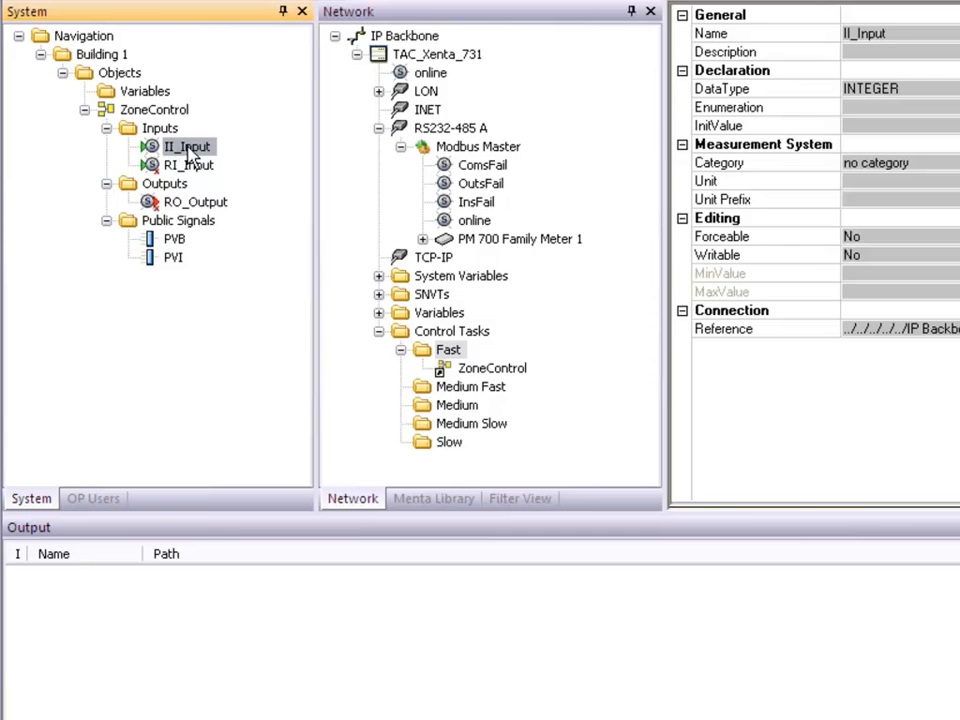
pyautogui.click(422, 239)
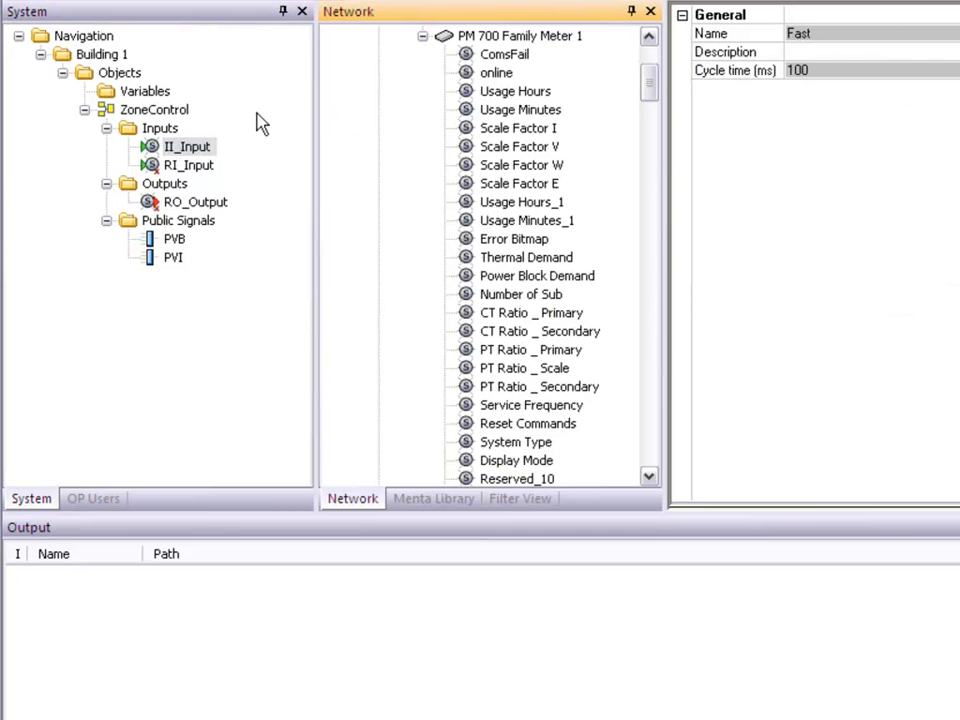
pyautogui.click(196, 147)
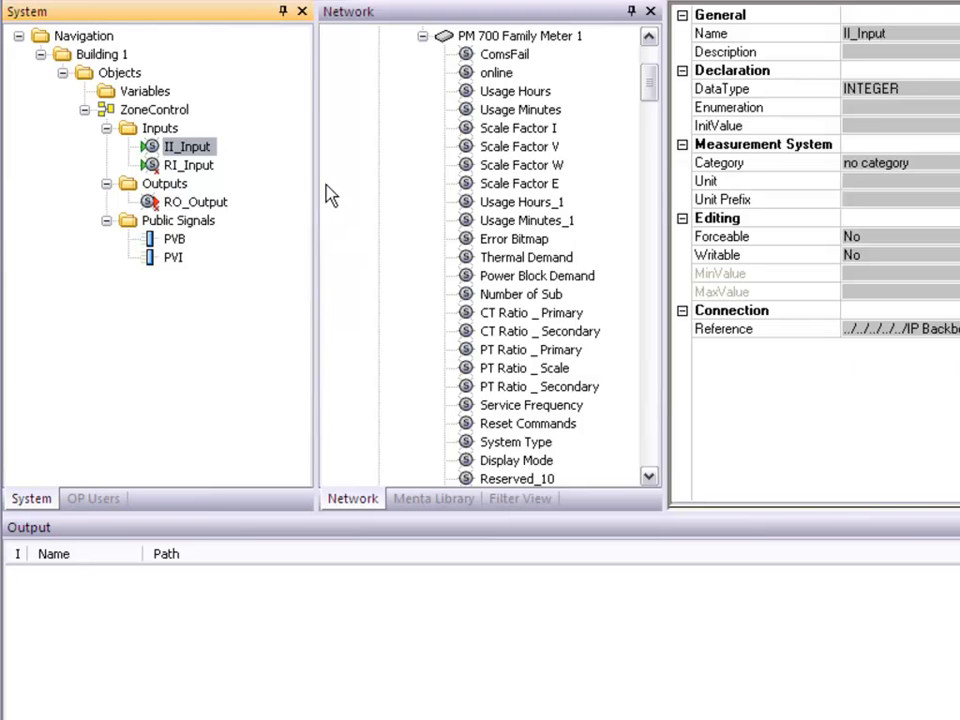
pyautogui.click(422, 36)
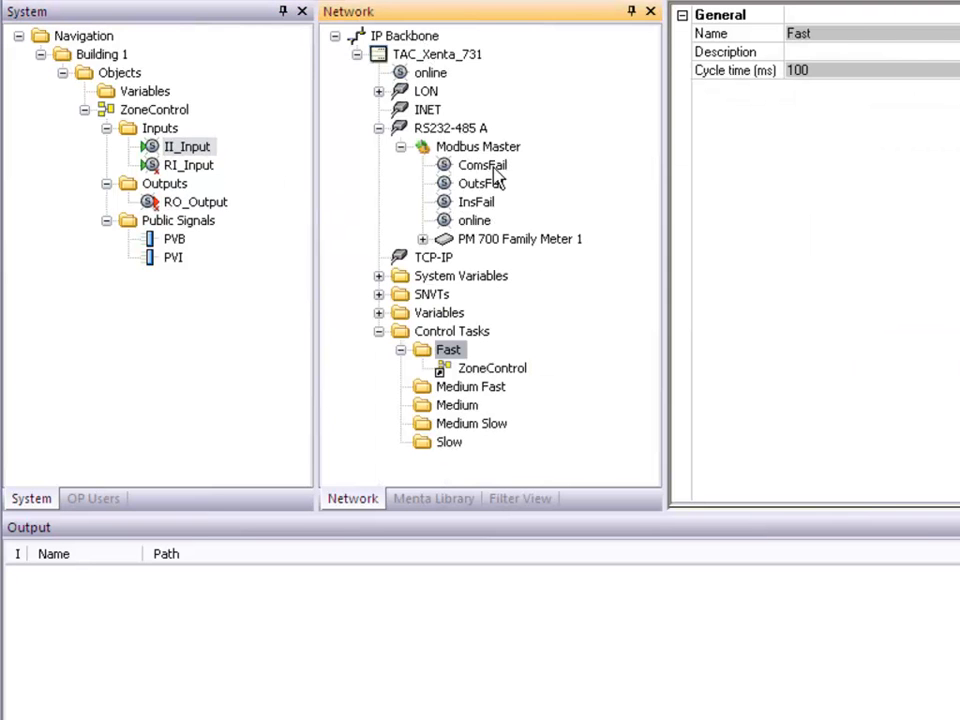
pyautogui.click(400, 349)
pyautogui.click(380, 332)
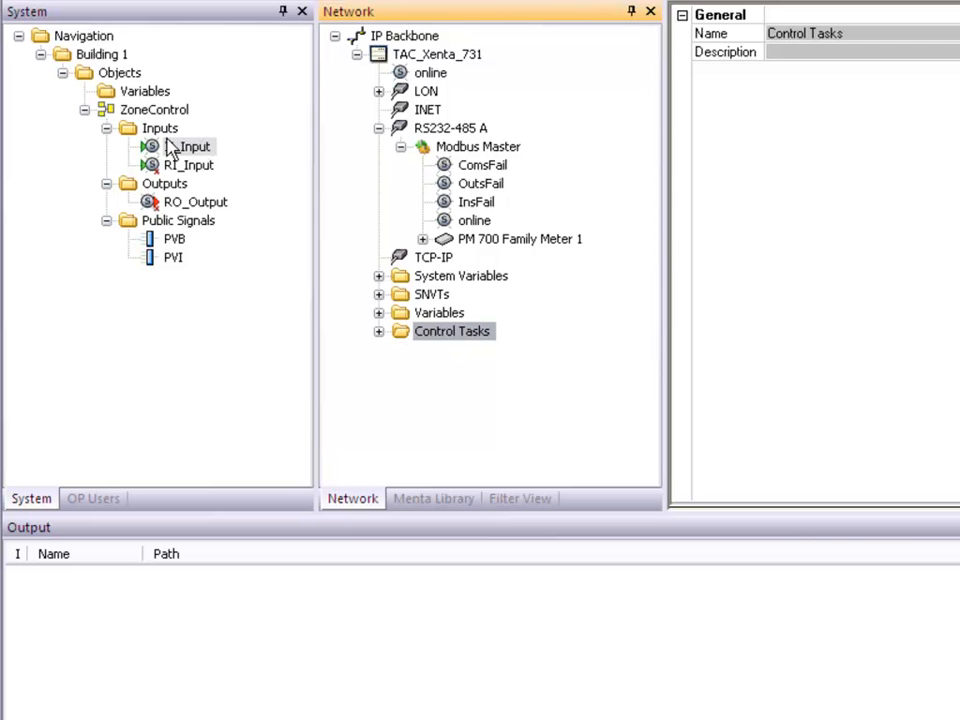
pyautogui.click(378, 91)
pyautogui.click(400, 110)
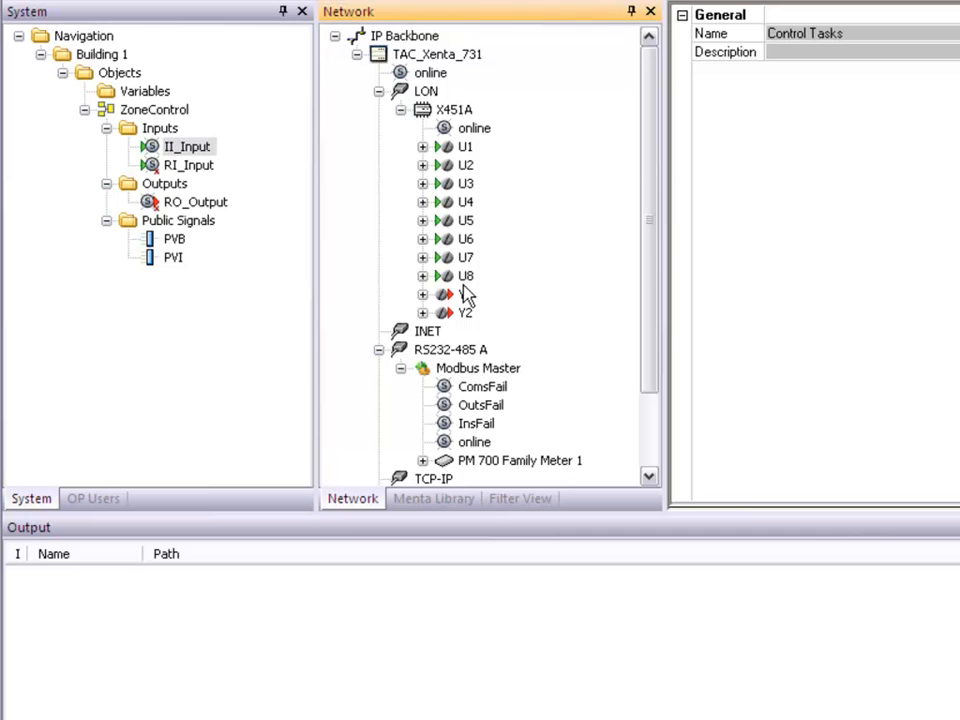
pyautogui.click(378, 91)
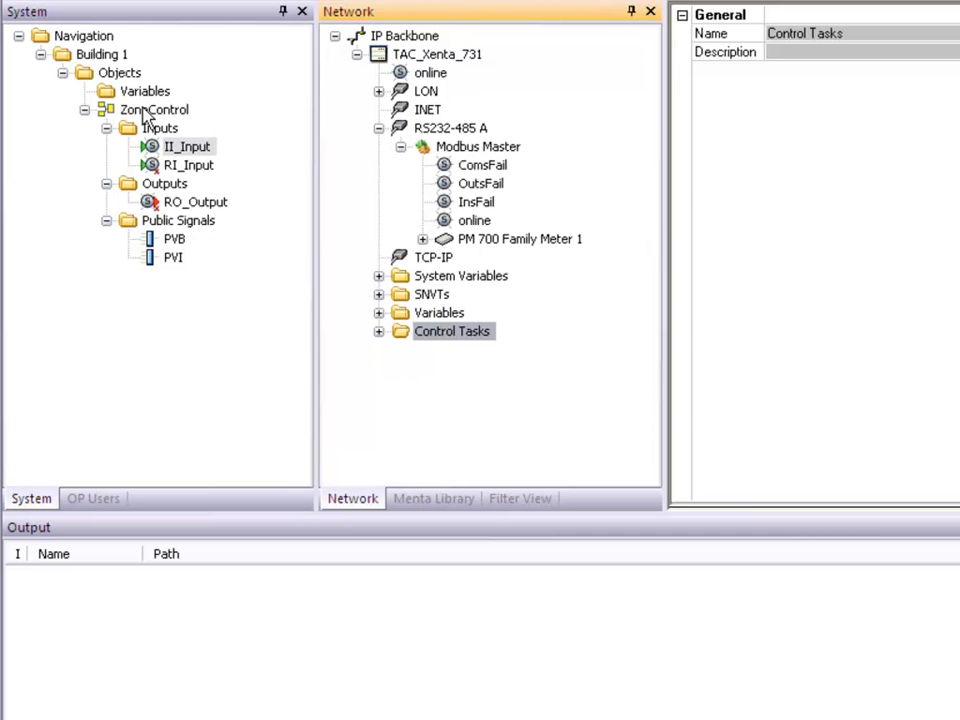
# Add a connection object to the Objects folder.
pyautogui.rightClick(122, 76)
pyautogui.moveTo(199, 90)
pyautogui.moveTo(324, 94)
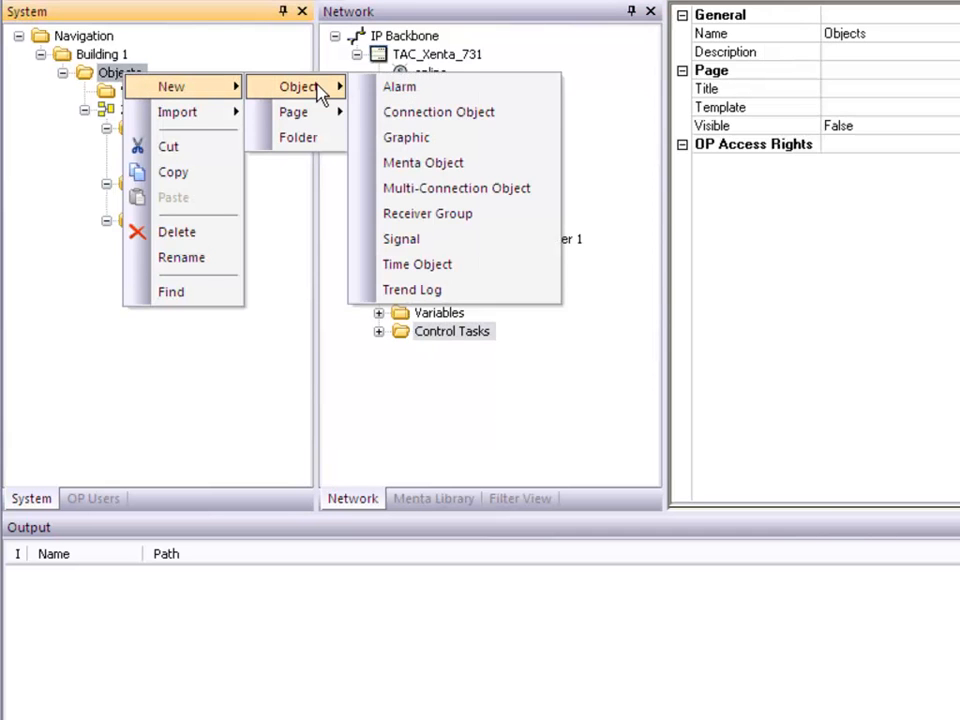
pyautogui.click(407, 112)
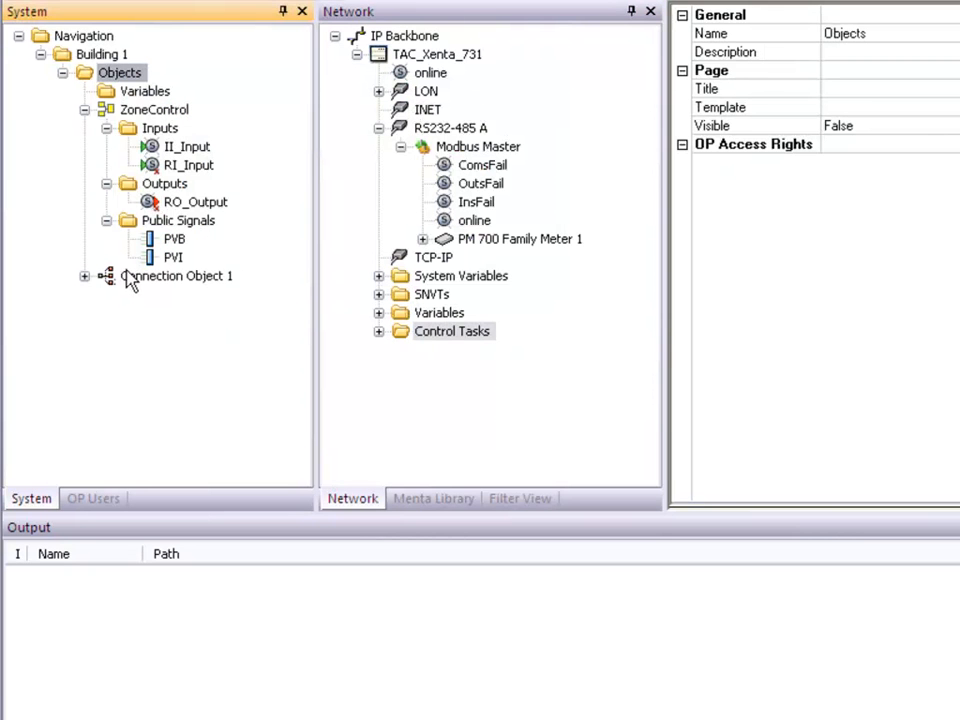
# Try to add a multi-connection object to the Objects folder, cancel its Connection Manager, and delete the leftover item 1.
pyautogui.rightClick(108, 76)
pyautogui.moveTo(200, 89)
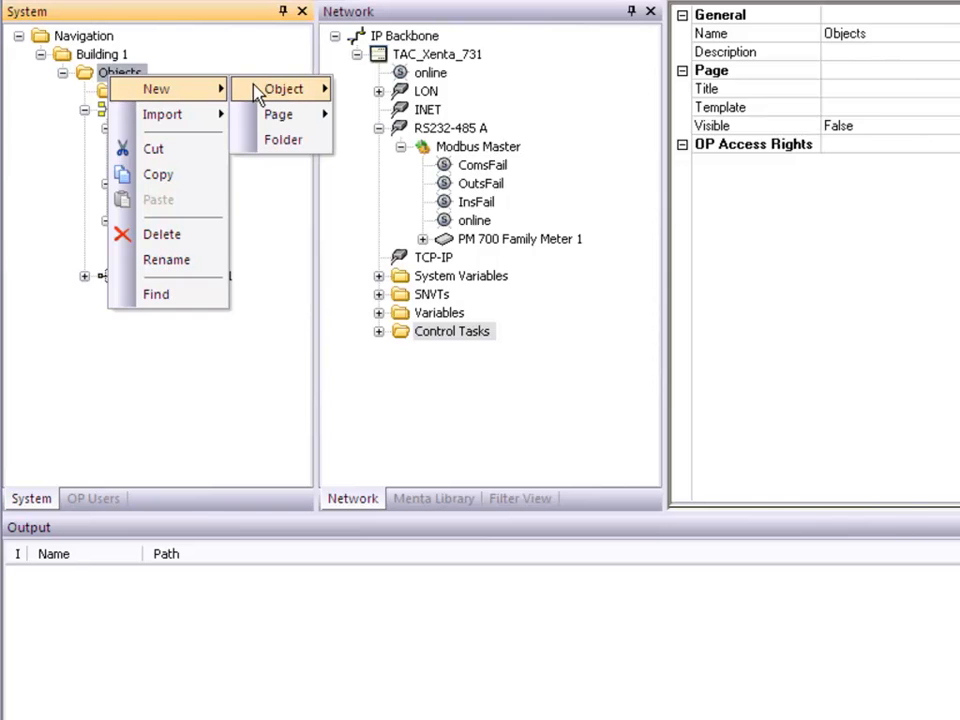
pyautogui.moveTo(292, 90)
pyautogui.click(454, 191)
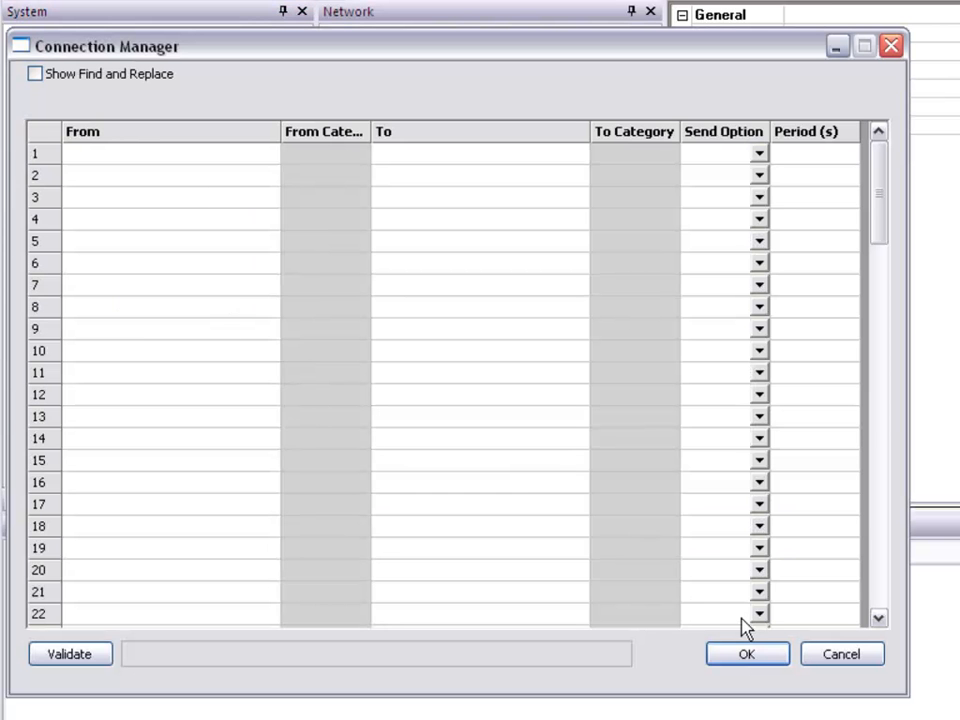
pyautogui.click(838, 655)
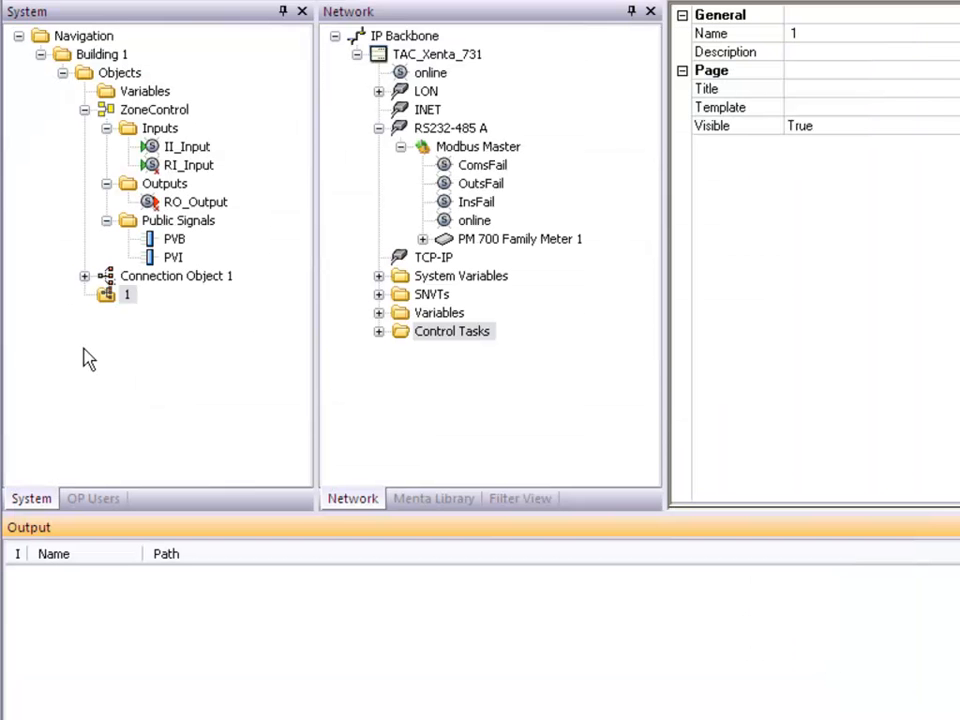
pyautogui.click(112, 298)
pyautogui.press('Delete')
pyautogui.press('Return')
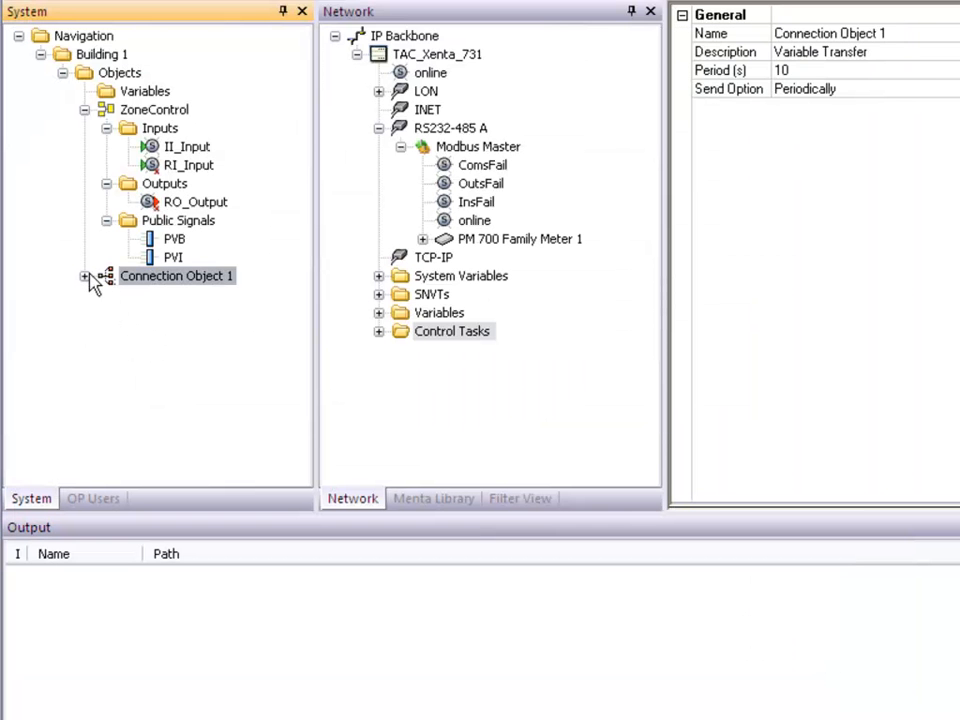
# Connect the PM 700 meter's Scale Factor I signal to the From end of Connection Object 1.
pyautogui.click(85, 276)
pyautogui.click(422, 239)
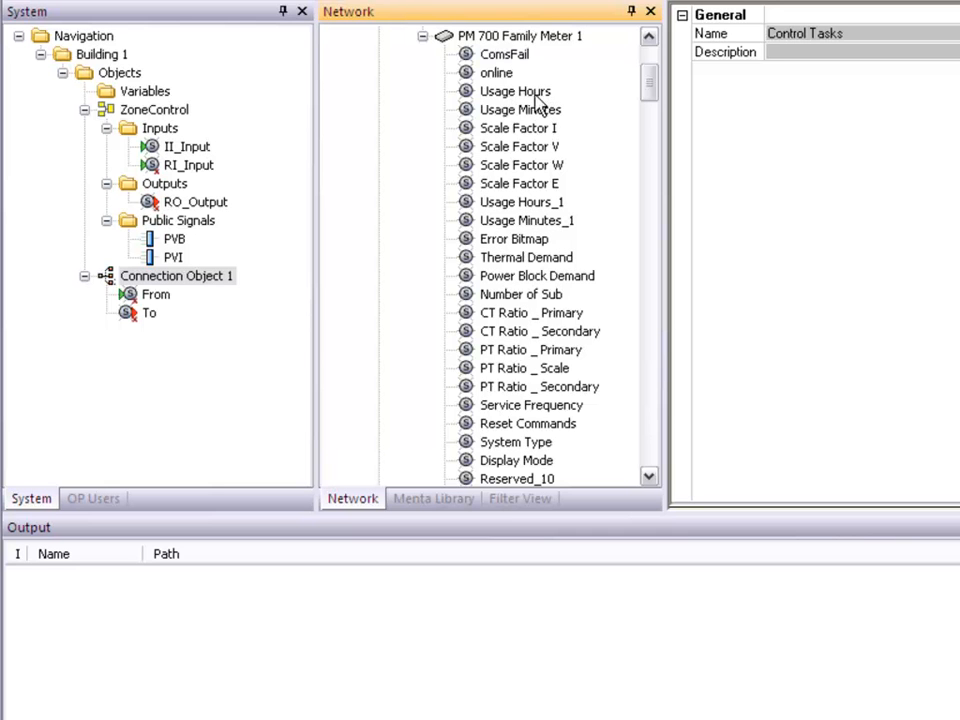
pyautogui.moveTo(537, 133); pyautogui.dragTo(160, 310)
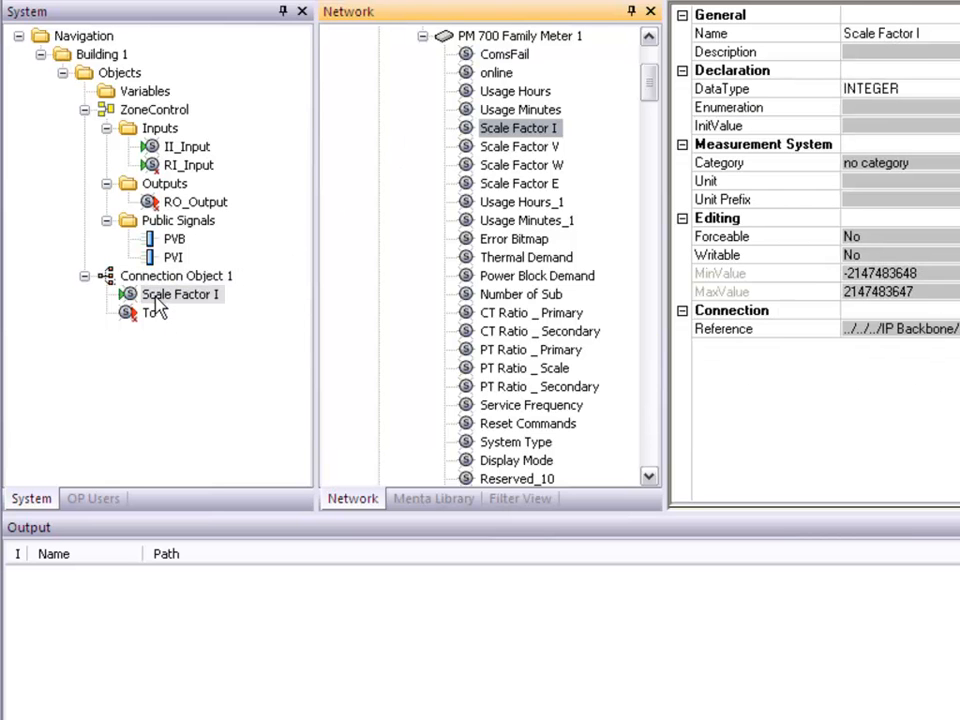
# Connect ZoneControl's PVI signal to the To end of Connection Object 1 and set its send option to Initially and periodically if changed.
pyautogui.moveTo(170, 259); pyautogui.dragTo(152, 318)
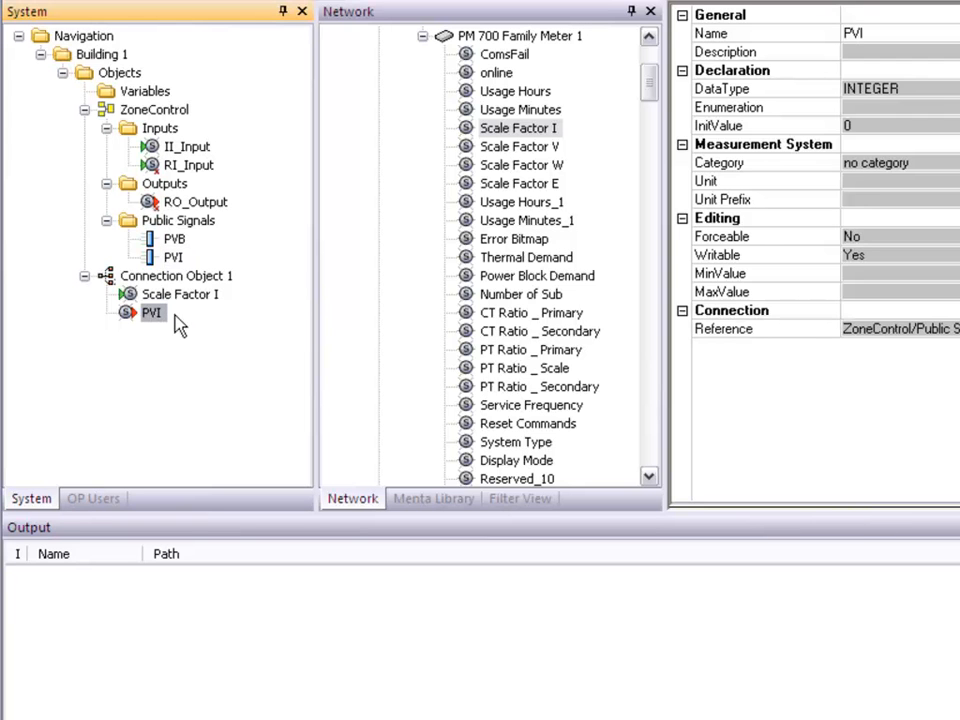
pyautogui.click(145, 277)
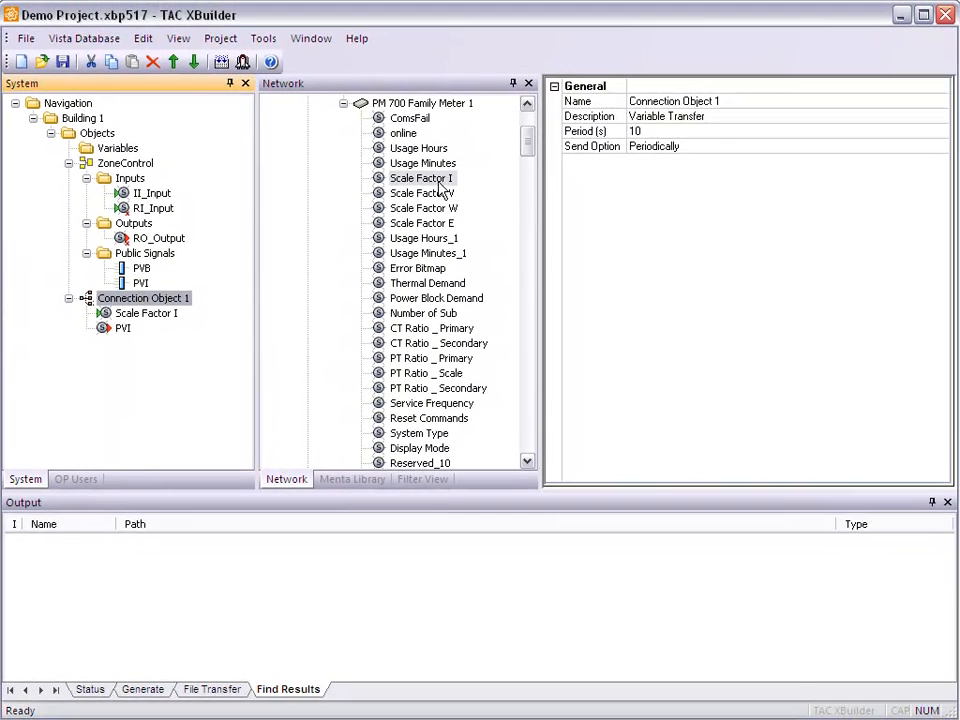
pyautogui.click(681, 146)
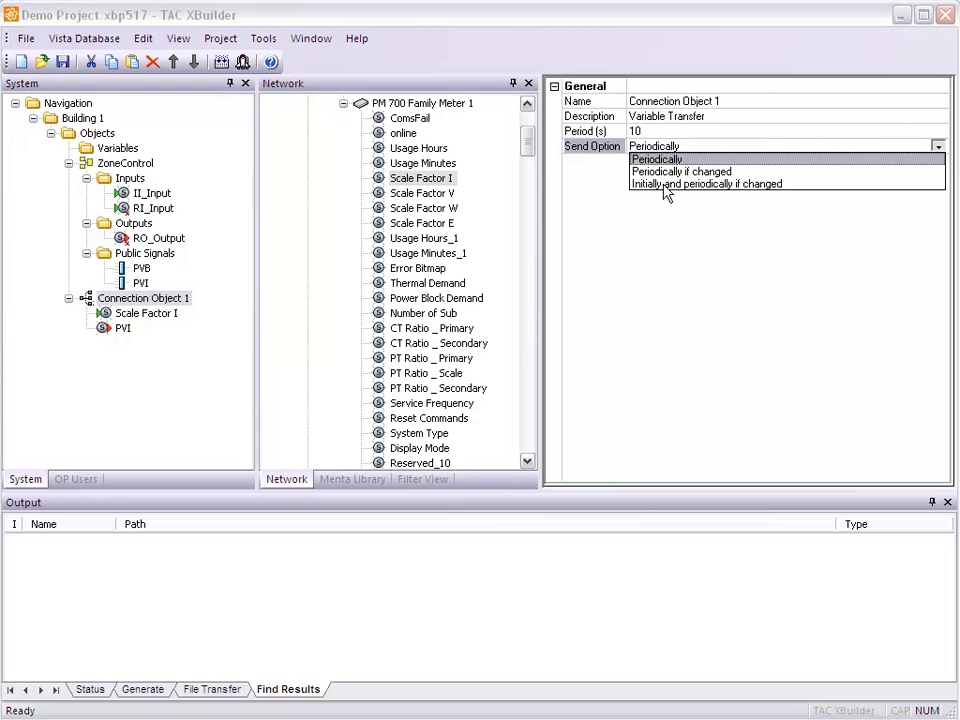
pyautogui.click(672, 184)
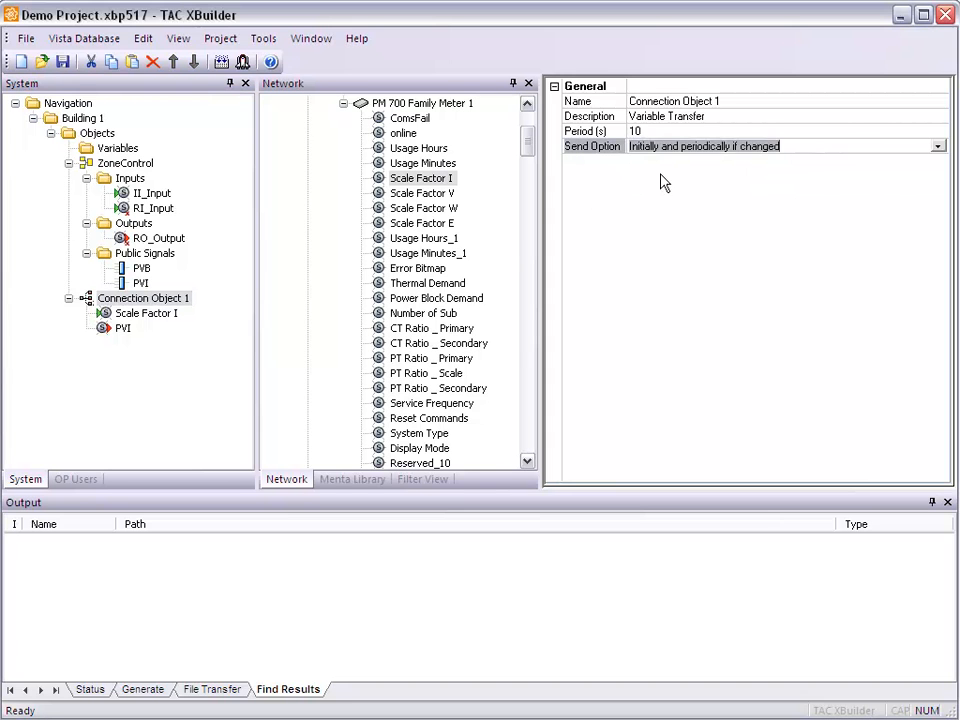
pyautogui.click(664, 132)
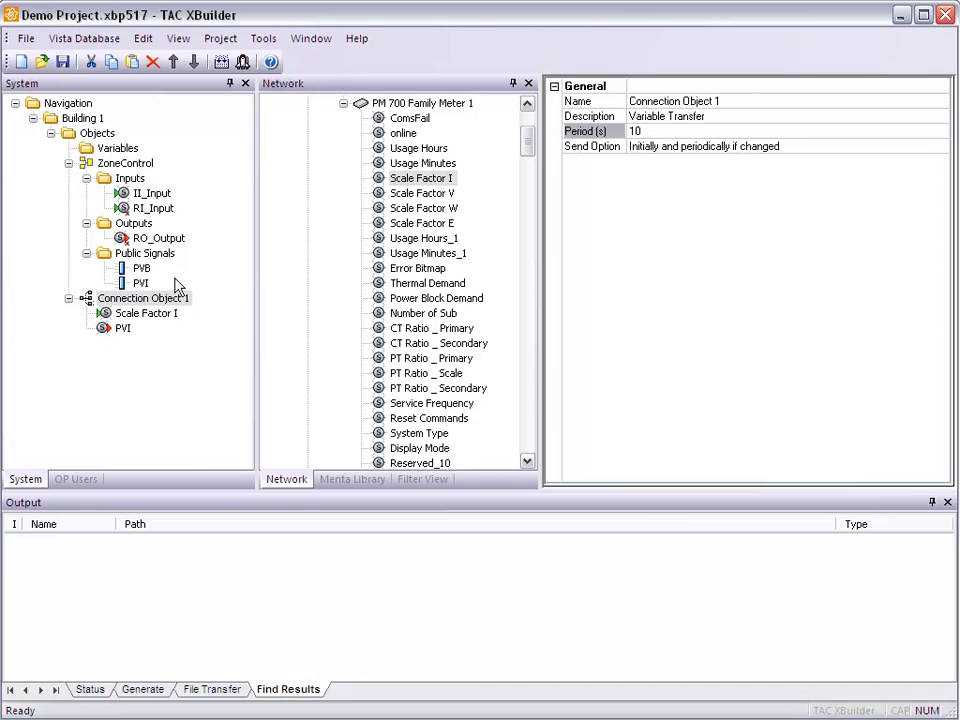
pyautogui.click(342, 104)
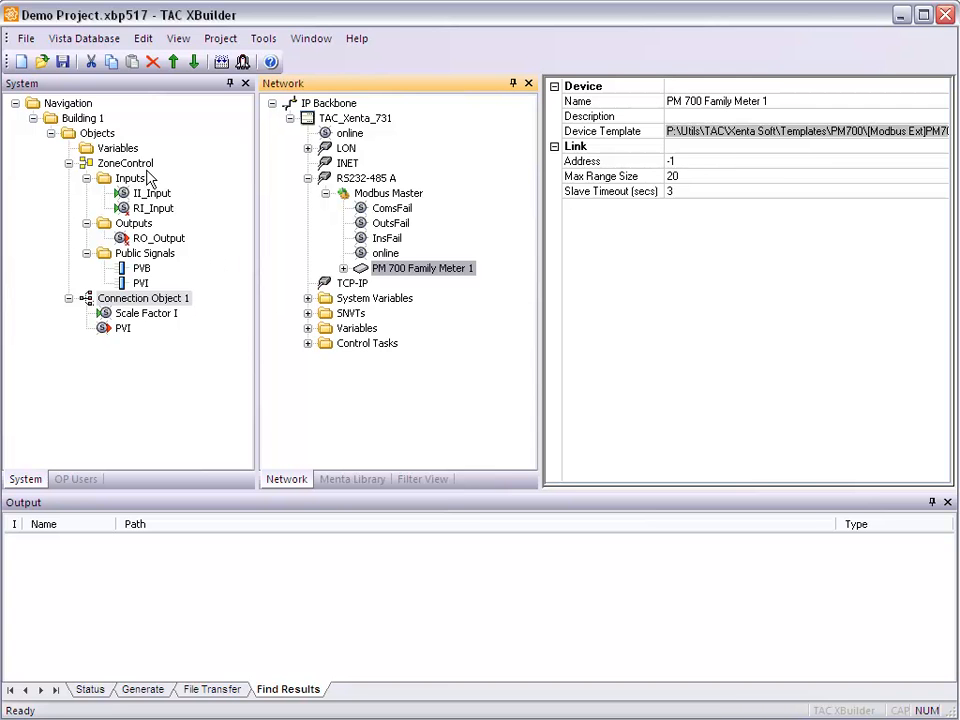
# Edit the ZoneControl Menta diagram, adding a public integer expression block named PVI_Out with the expression A.
pyautogui.rightClick(145, 165)
pyautogui.click(172, 177)
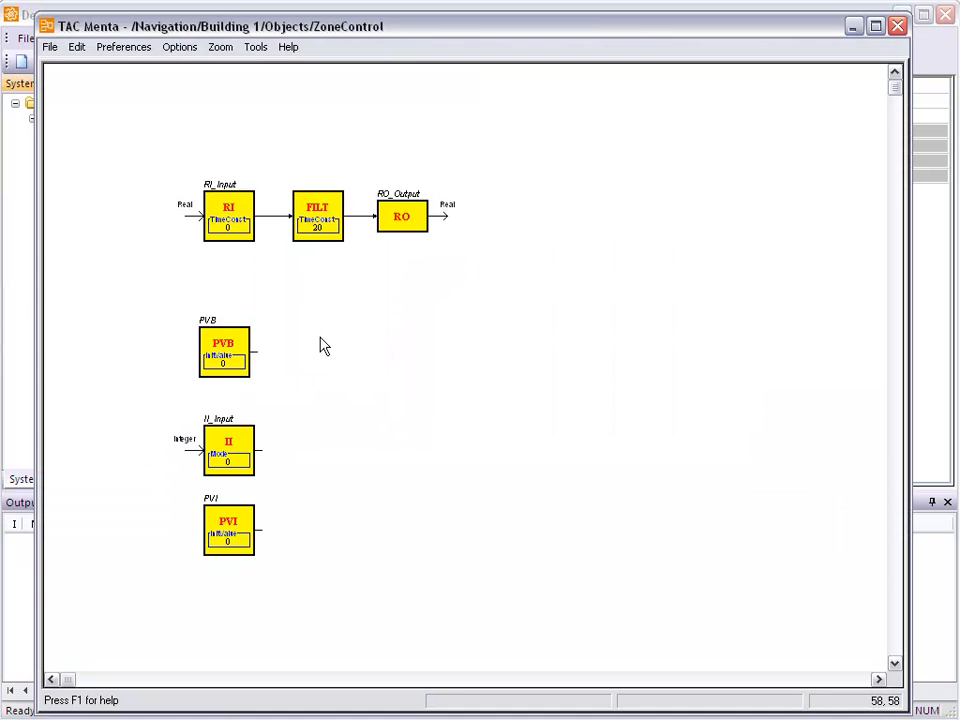
pyautogui.doubleClick(412, 437)
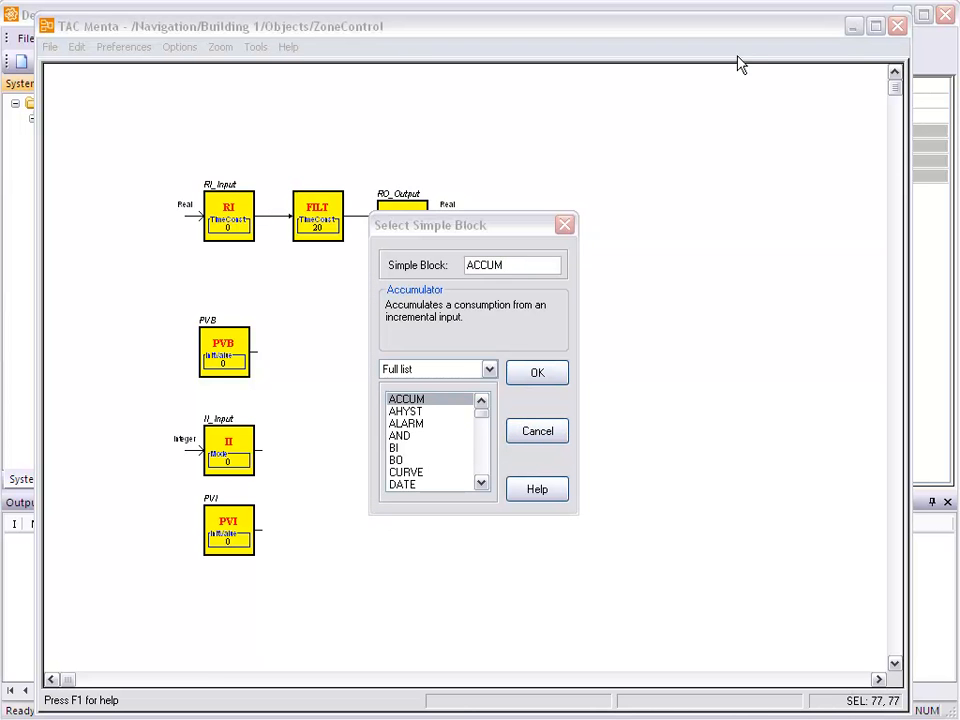
pyautogui.click(541, 432)
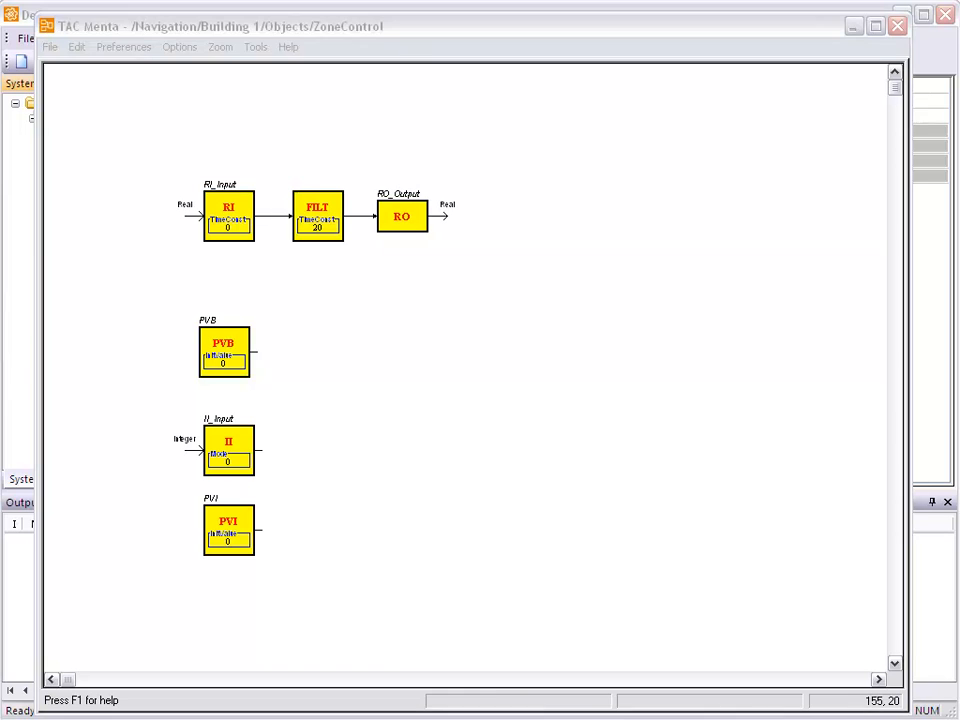
pyautogui.rightClick(425, 455)
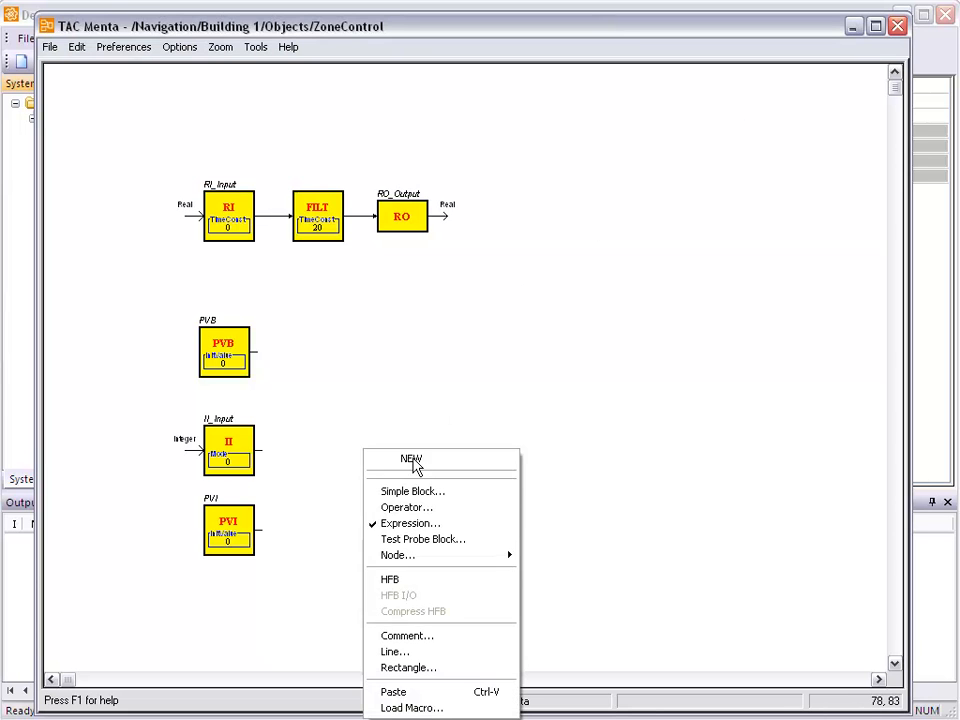
pyautogui.click(430, 522)
pyautogui.click(444, 209)
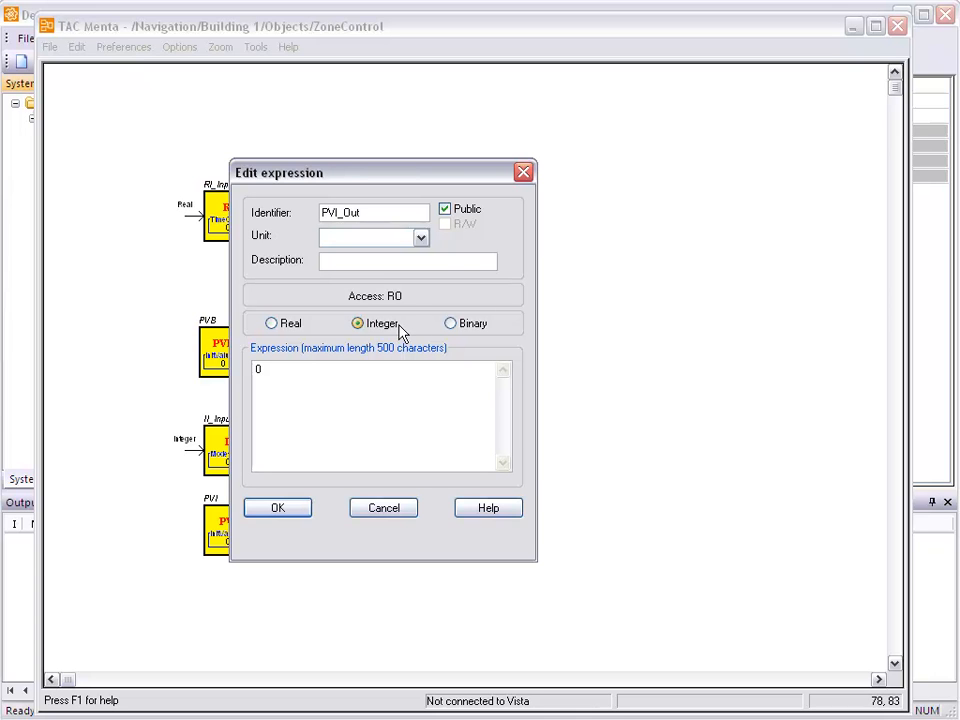
pyautogui.press('Tab')
pyautogui.write('A')
pyautogui.click(305, 508)
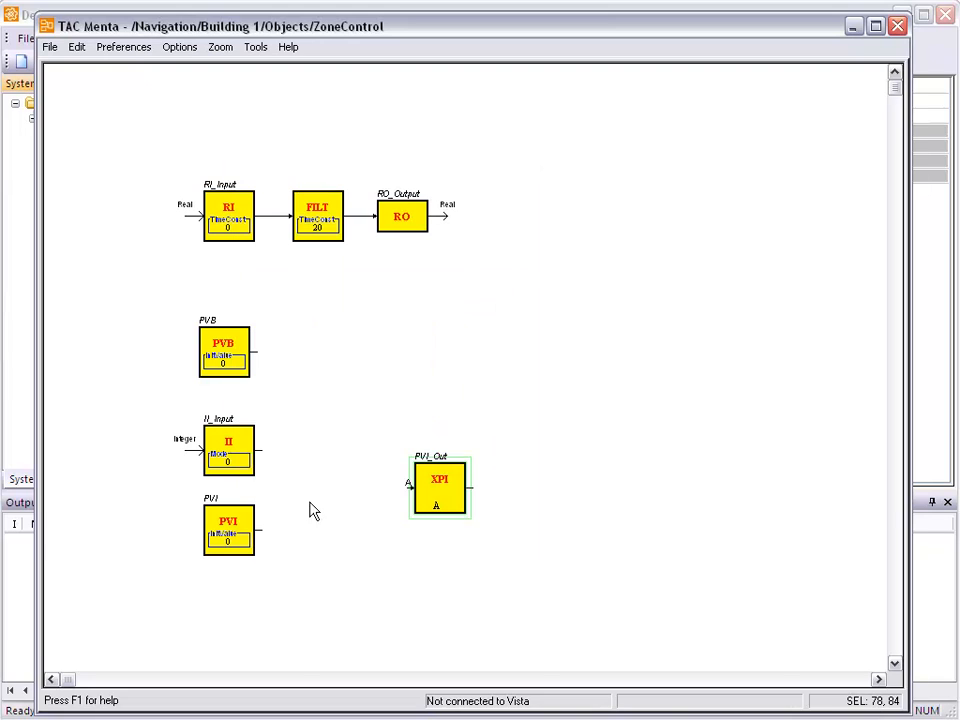
# Place PVI_Out beside the PVI block, wire PVI's output to its input A, and save the diagram back to XBuilder.
pyautogui.moveTo(418, 489); pyautogui.dragTo(346, 530)
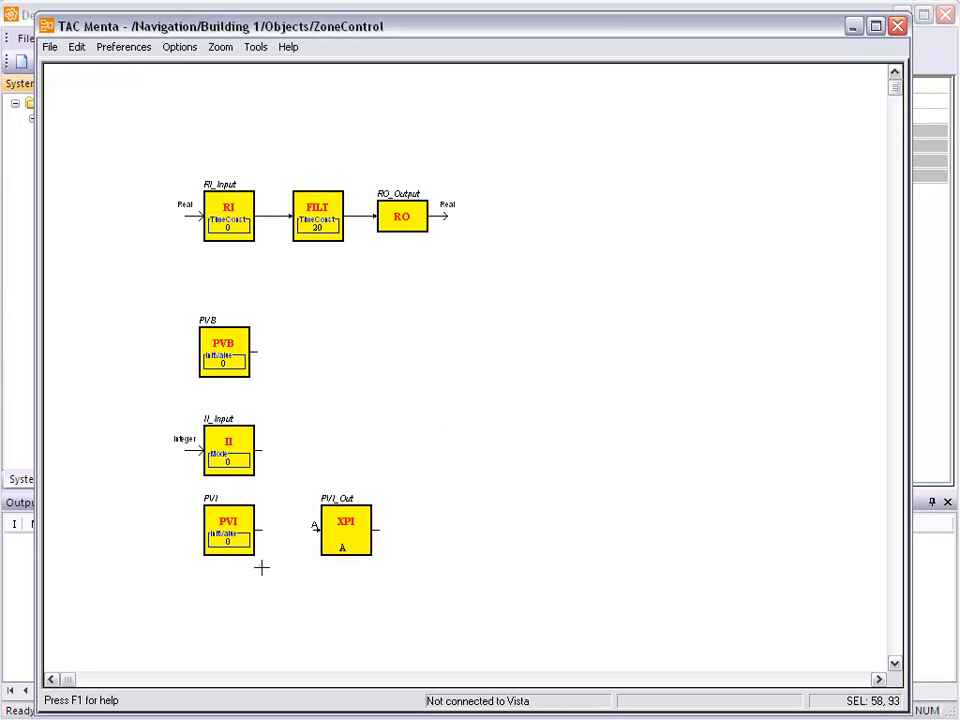
pyautogui.moveTo(258, 531); pyautogui.dragTo(318, 529)
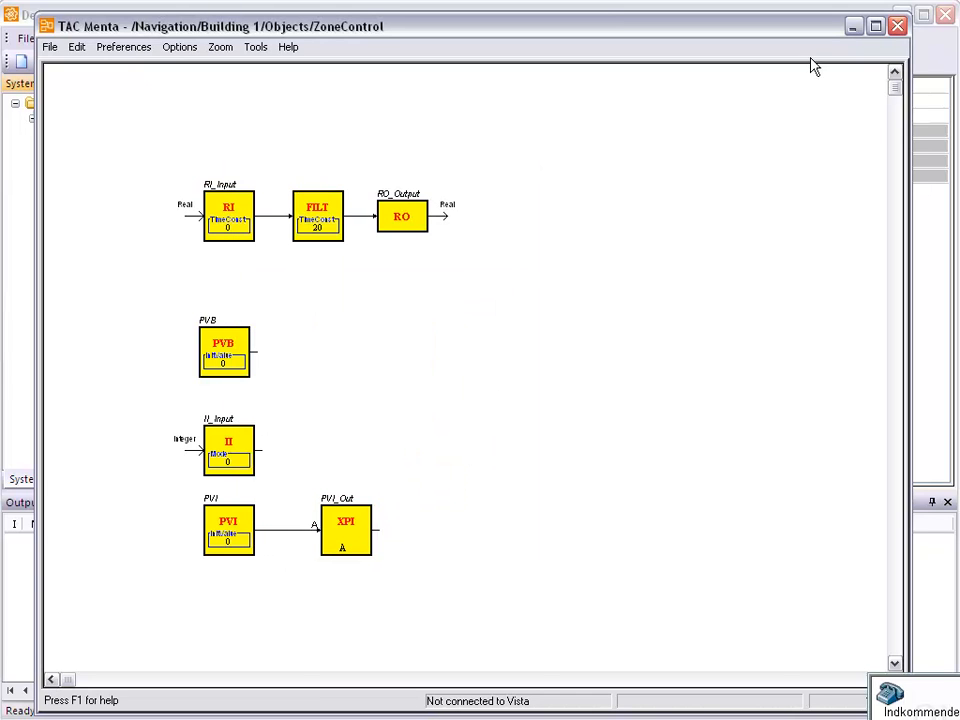
pyautogui.click(897, 25)
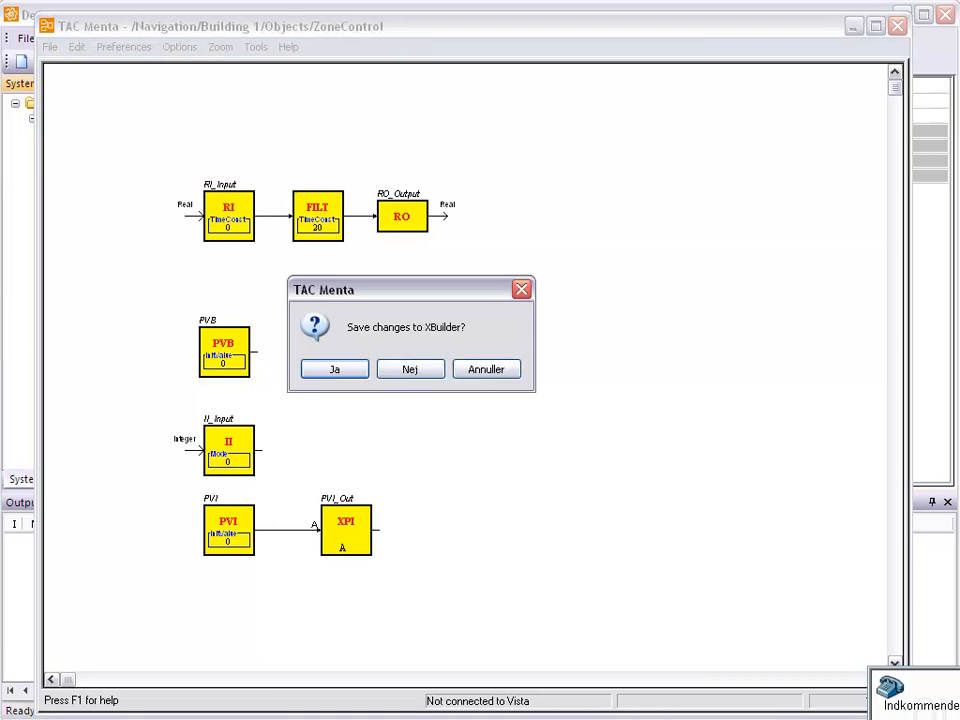
pyautogui.click(335, 369)
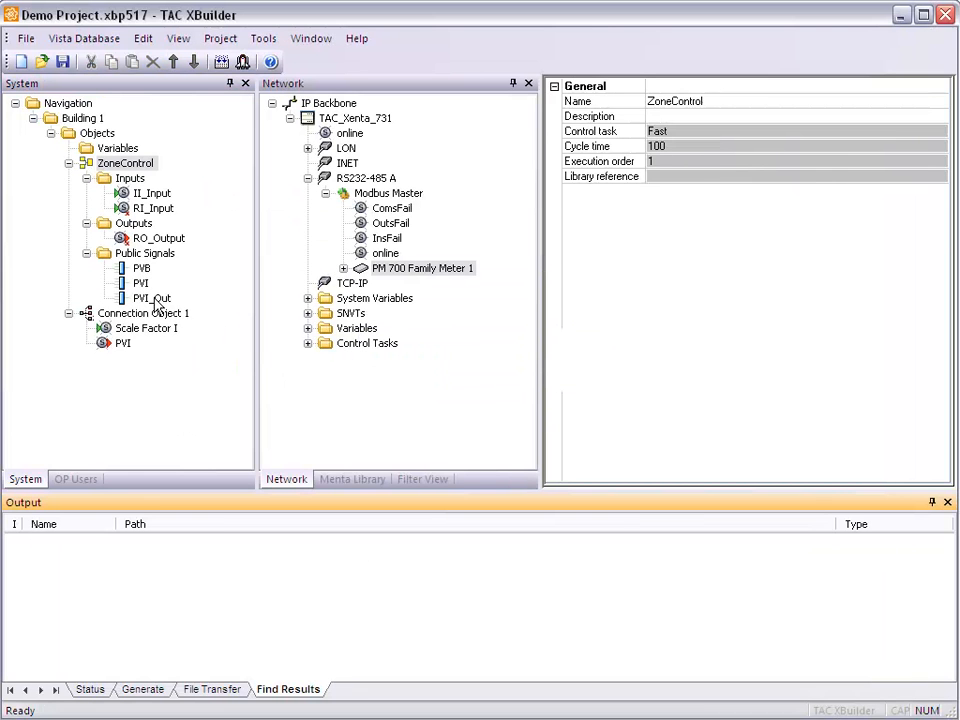
pyautogui.click(155, 299)
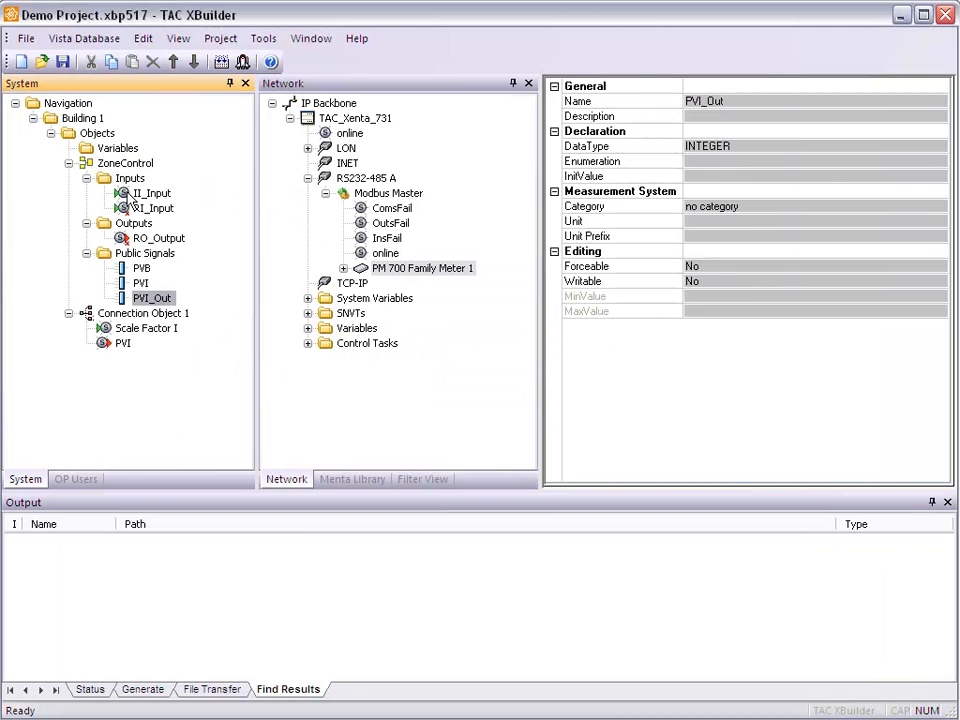
# Add a second connection object to the Objects folder and connect the PVI_Out public signal to its From end.
pyautogui.rightClick(92, 133)
pyautogui.moveTo(150, 141)
pyautogui.moveTo(248, 146)
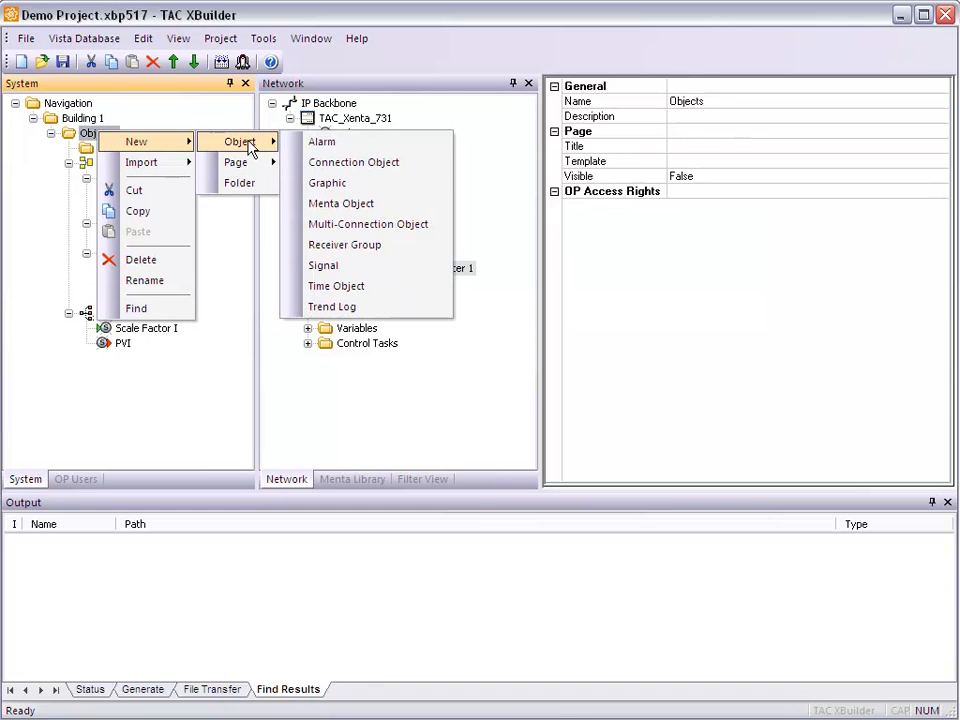
pyautogui.click(388, 163)
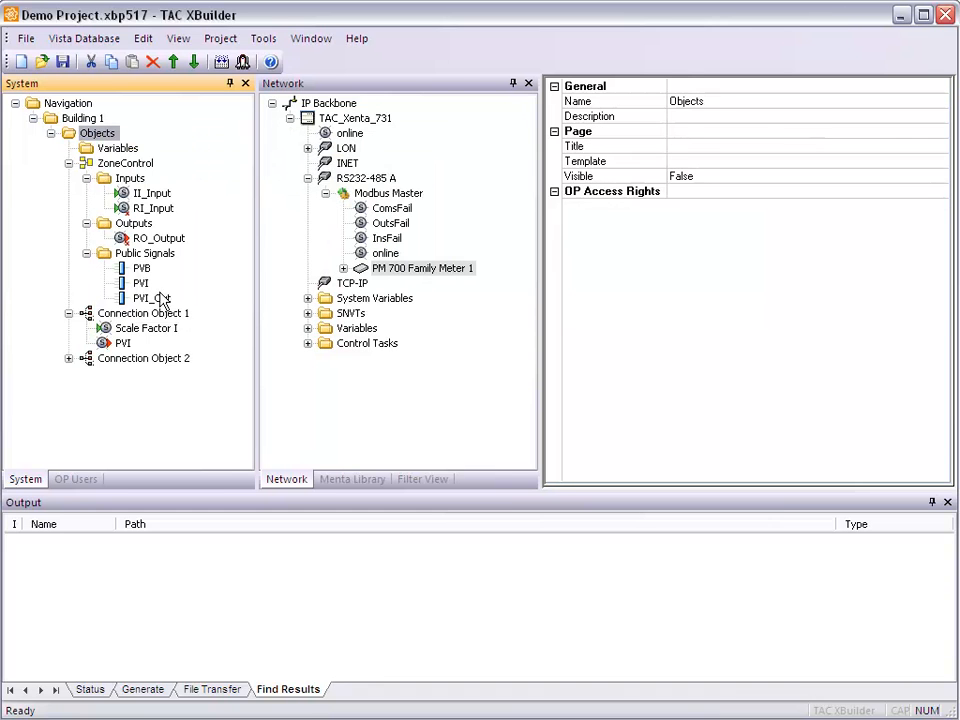
pyautogui.click(68, 358)
pyautogui.moveTo(152, 298); pyautogui.dragTo(150, 375)
# Connect the PM 700 meter's writable Thermal Demand signal to the To end of Connection Object 2.
pyautogui.click(343, 269)
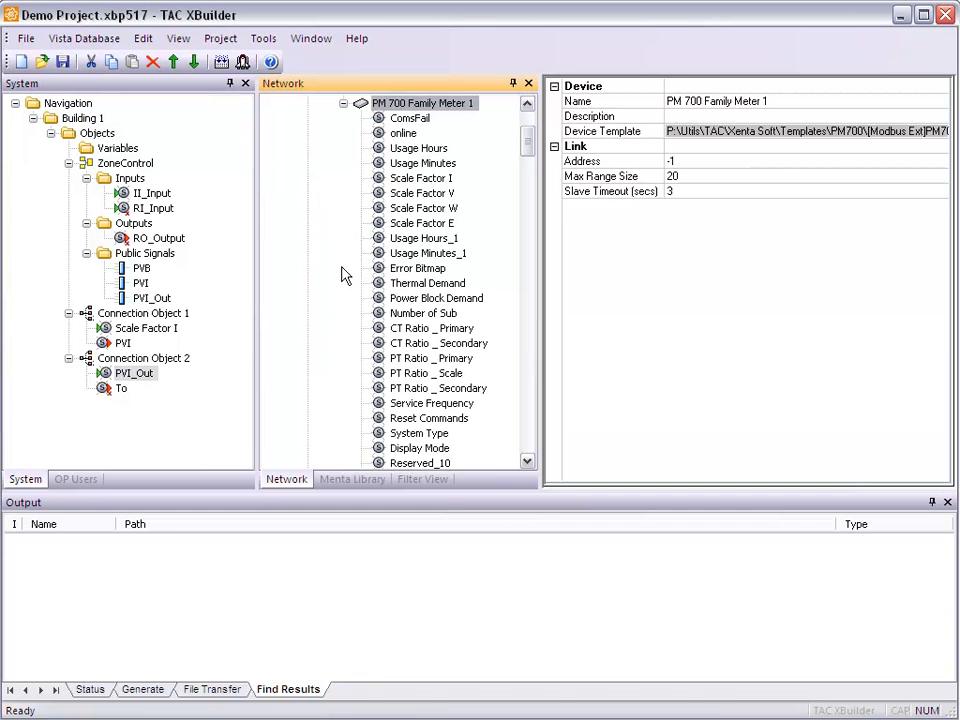
pyautogui.moveTo(430, 224); pyautogui.dragTo(177, 389)
pyautogui.click(470, 397)
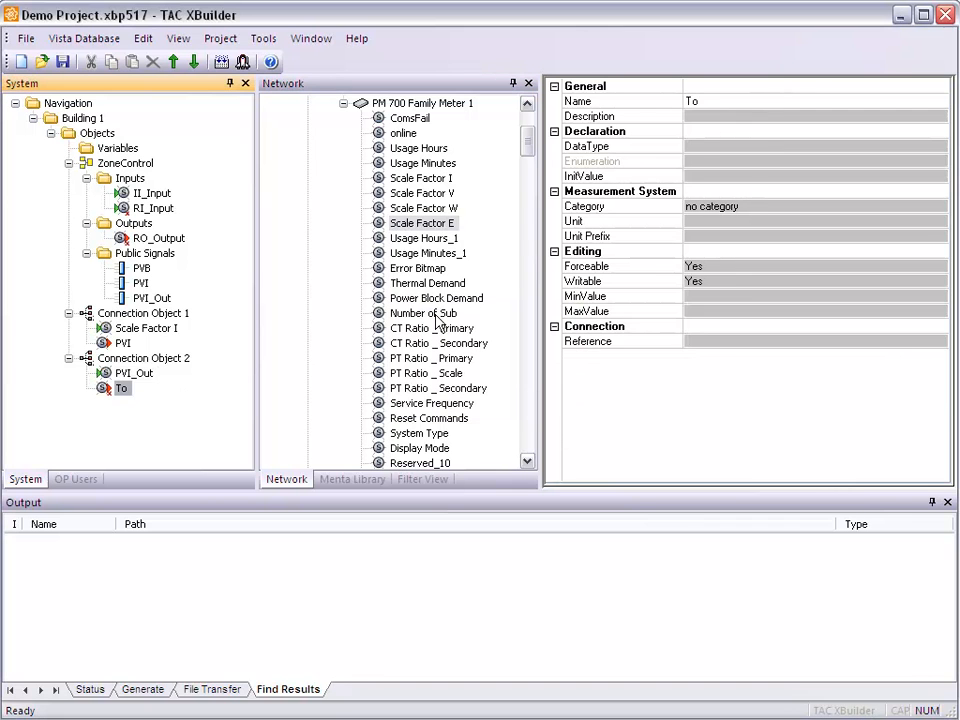
pyautogui.click(430, 255)
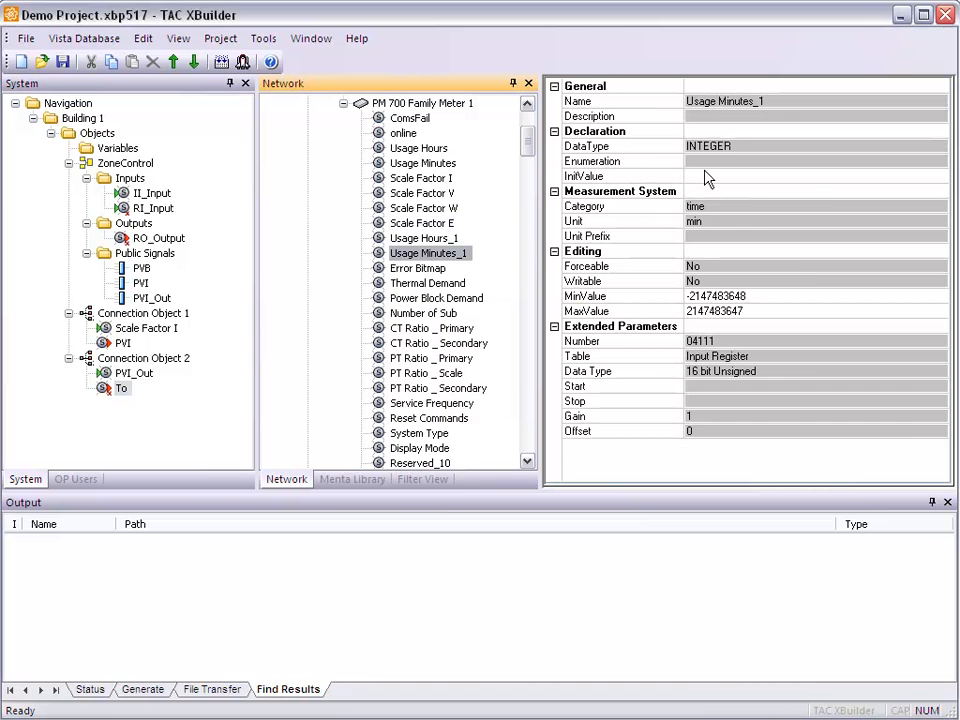
pyautogui.click(440, 284)
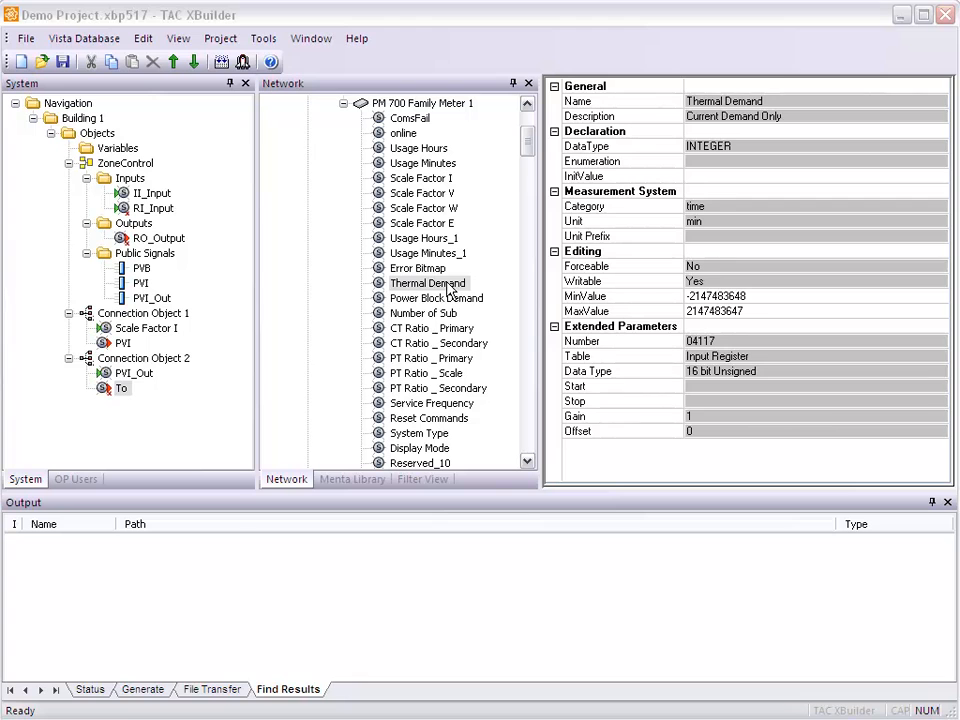
pyautogui.moveTo(448, 288); pyautogui.dragTo(152, 398)
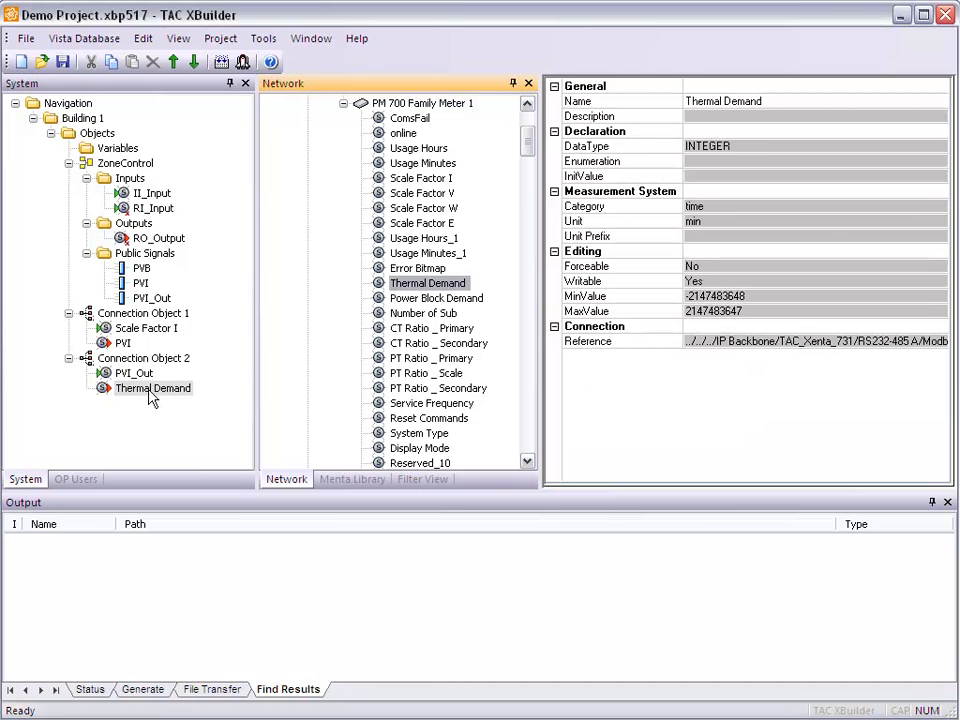
# Set Connection Object 2's send option to Initially and periodically if changed and its period to 1 s.
pyautogui.click(156, 360)
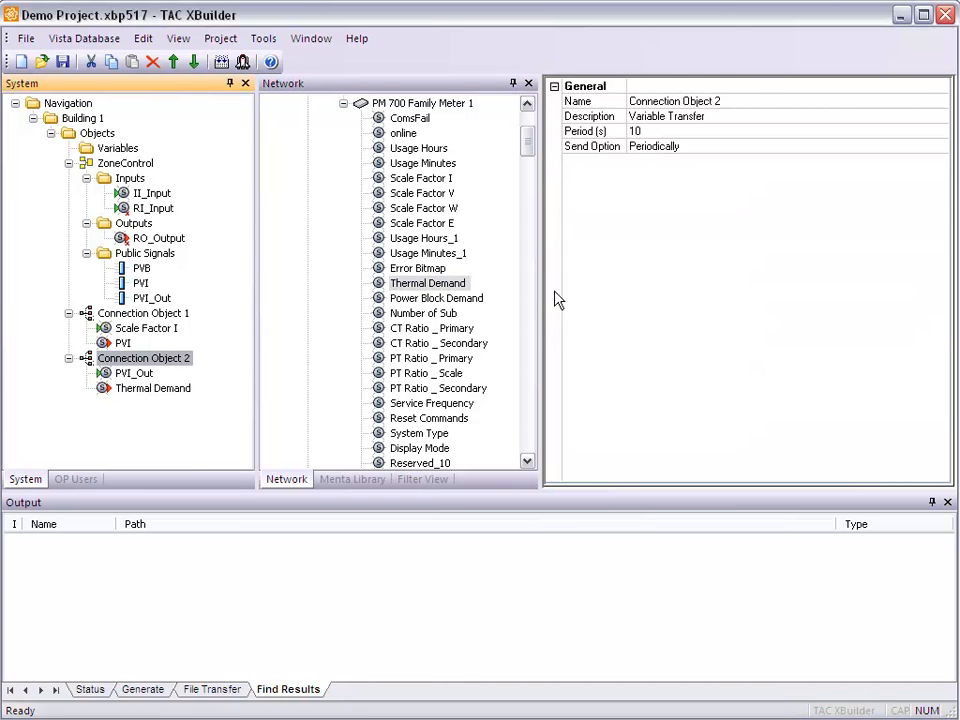
pyautogui.click(659, 146)
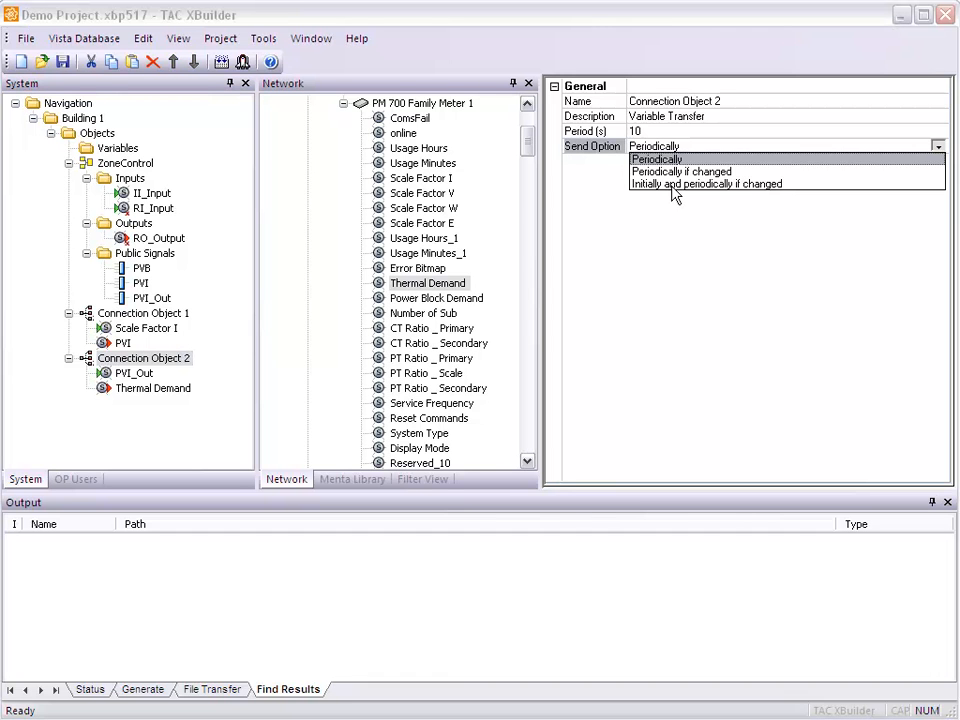
pyautogui.click(672, 186)
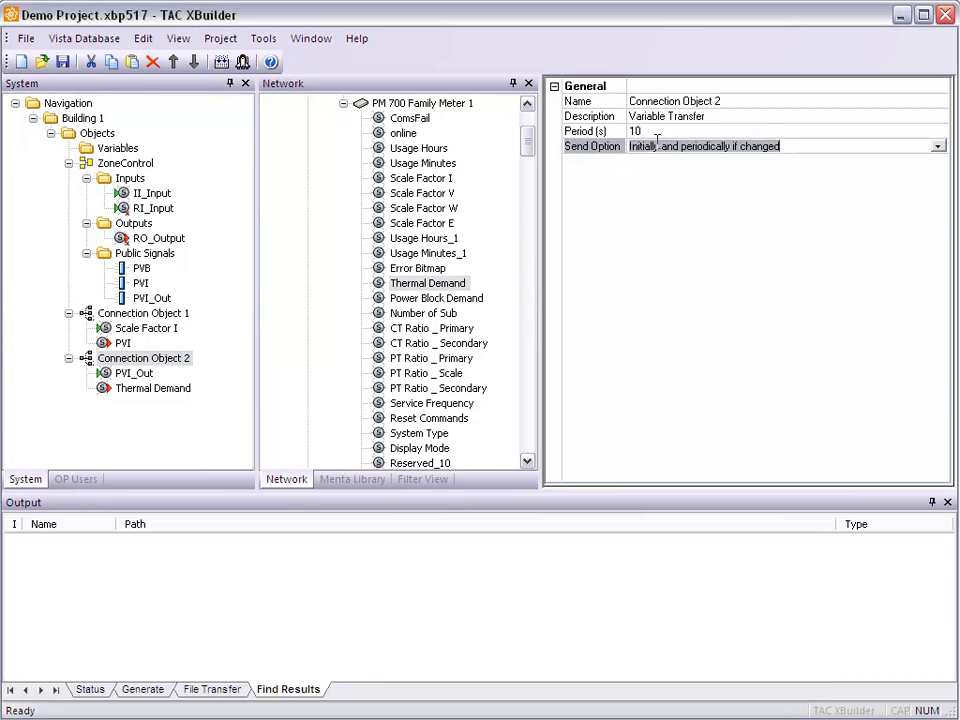
pyautogui.click(666, 130)
pyautogui.write('1')
pyautogui.click(603, 148)
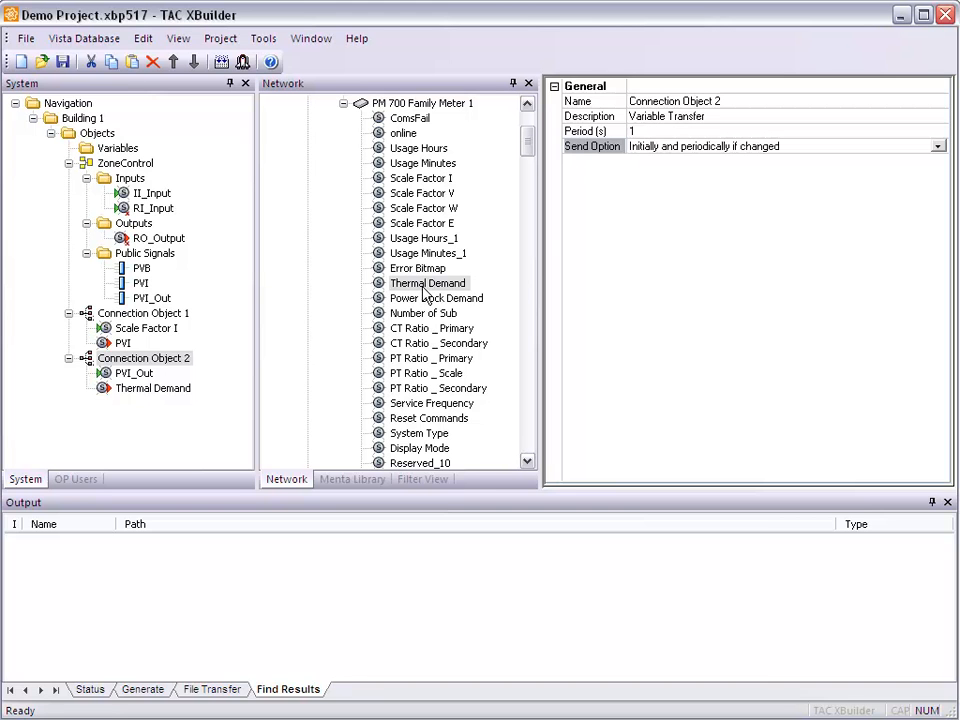
# Review both connection objects' transfer settings, the ZoneControl input and output references, and the PM 700 meter's signal list.
pyautogui.click(170, 314)
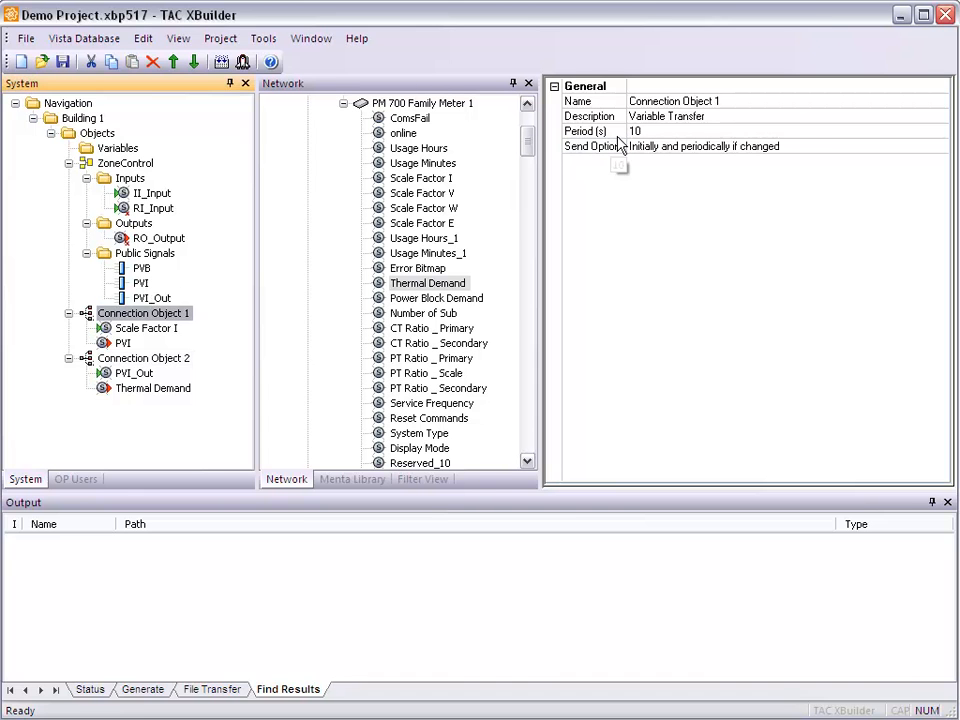
pyautogui.click(151, 360)
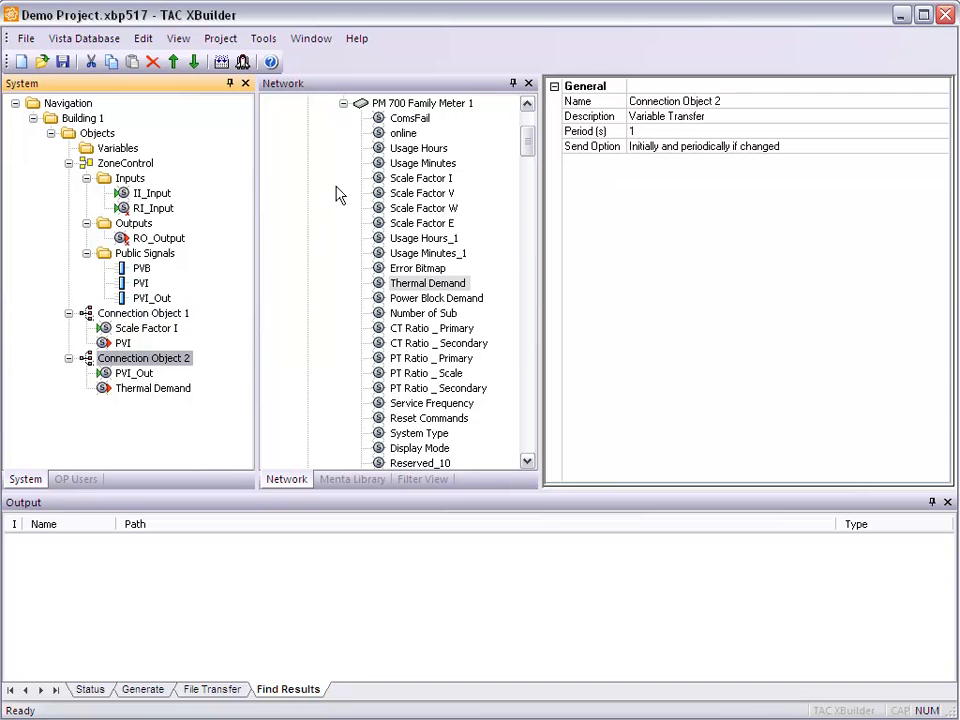
pyautogui.click(343, 104)
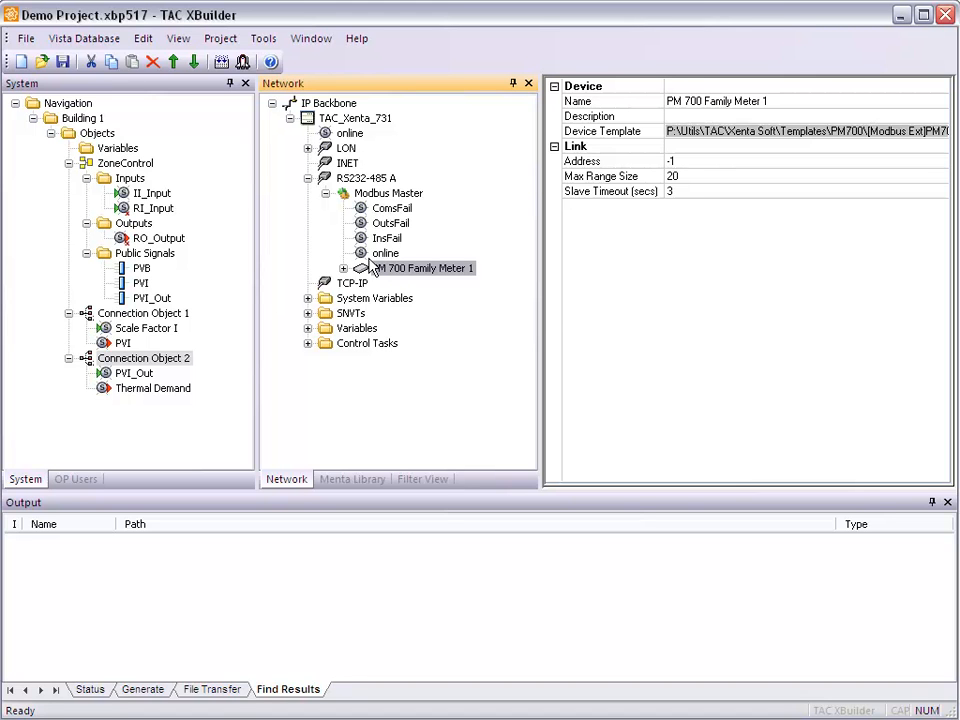
pyautogui.click(140, 193)
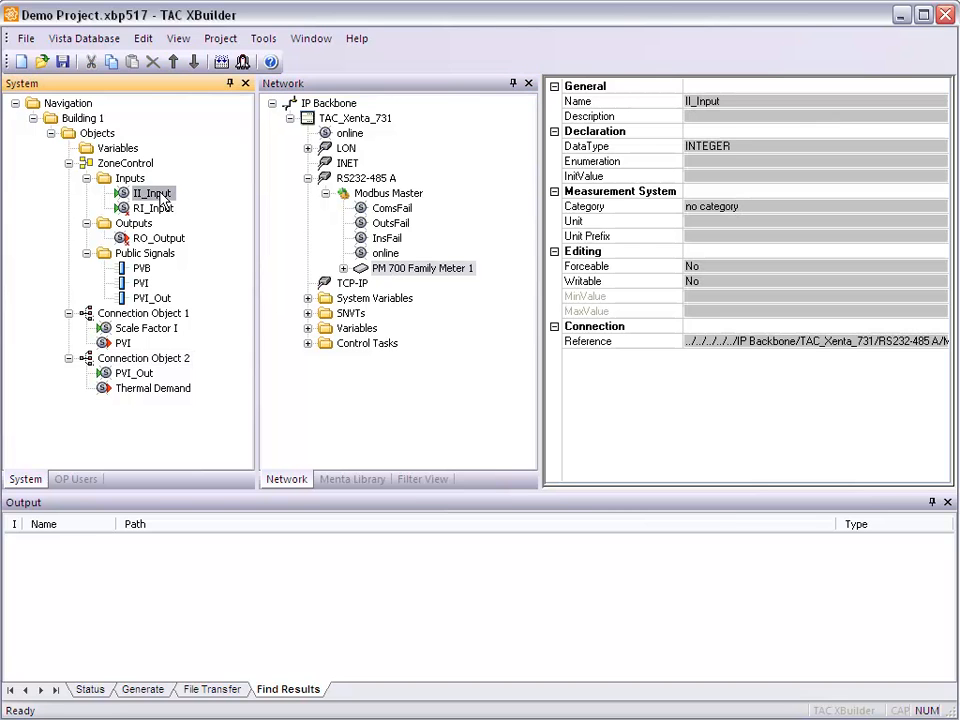
pyautogui.click(140, 208)
pyautogui.click(155, 239)
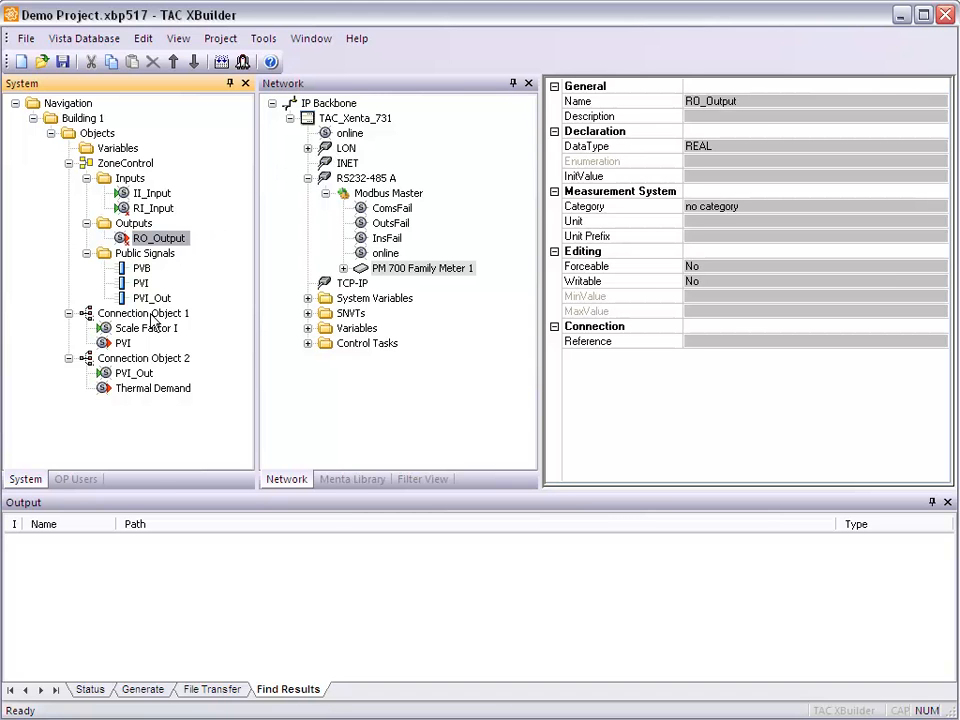
pyautogui.click(145, 362)
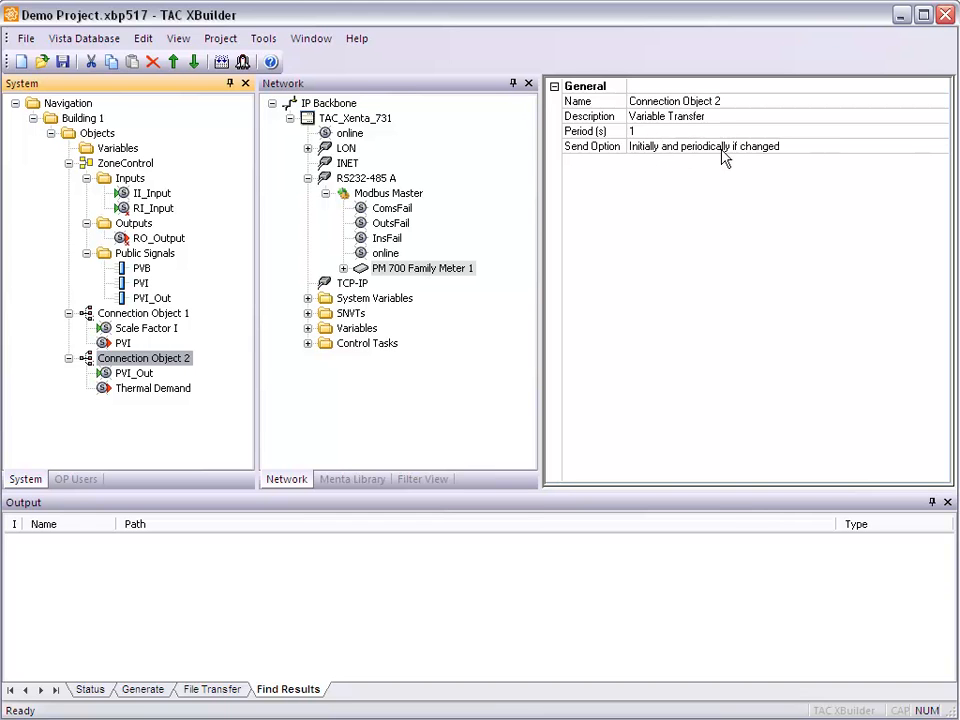
pyautogui.click(150, 313)
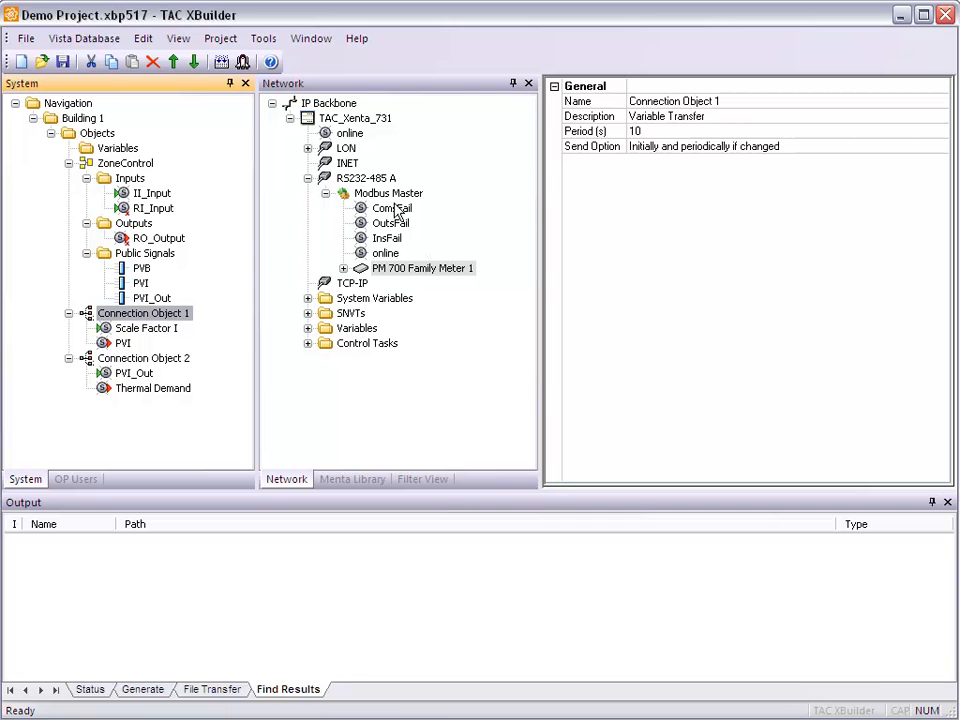
pyautogui.click(343, 269)
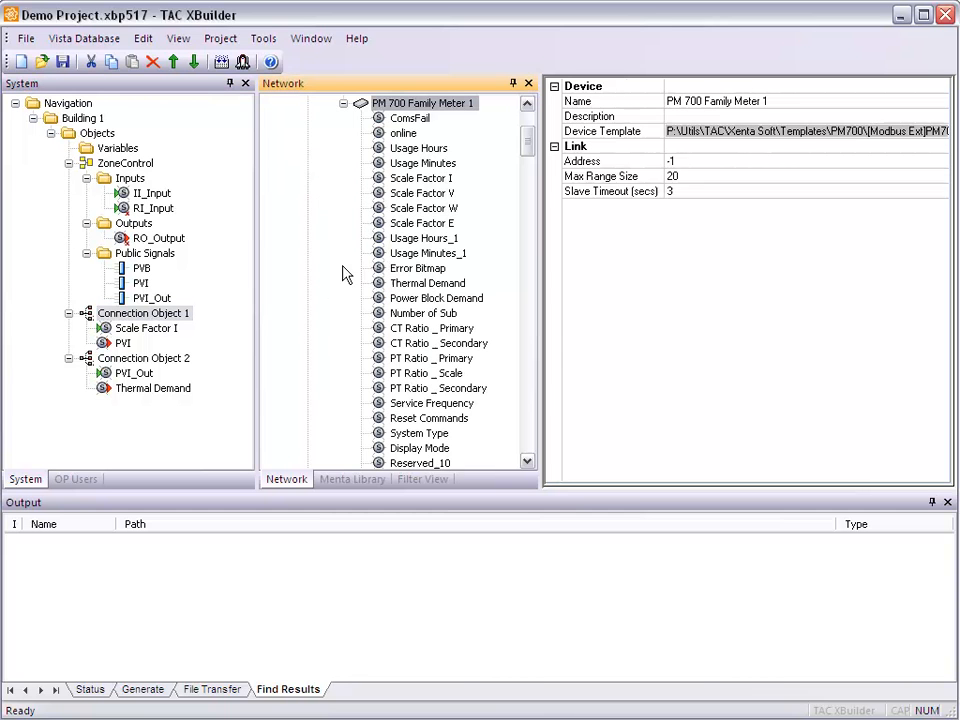
pyautogui.click(344, 104)
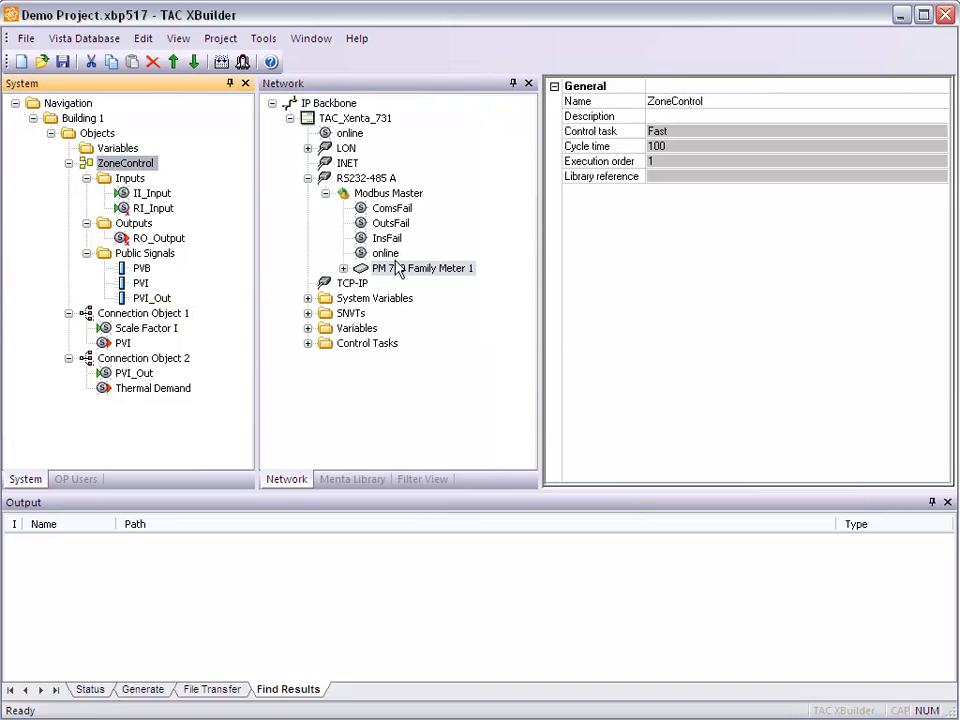